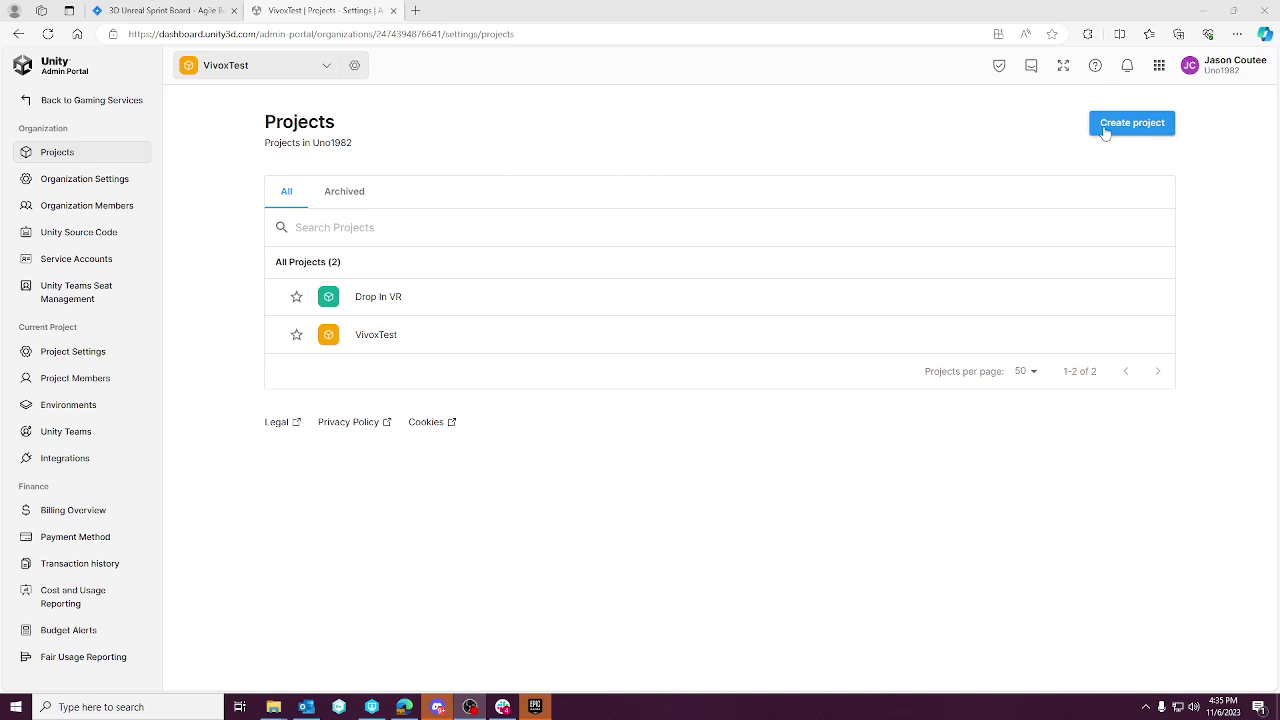
- Open the VivoxTest project and go to the Setup Guide for Voice and Text Chat under Multiplayer in Gaming Services
{"action": "left_click", "coordinate": [363, 340]}
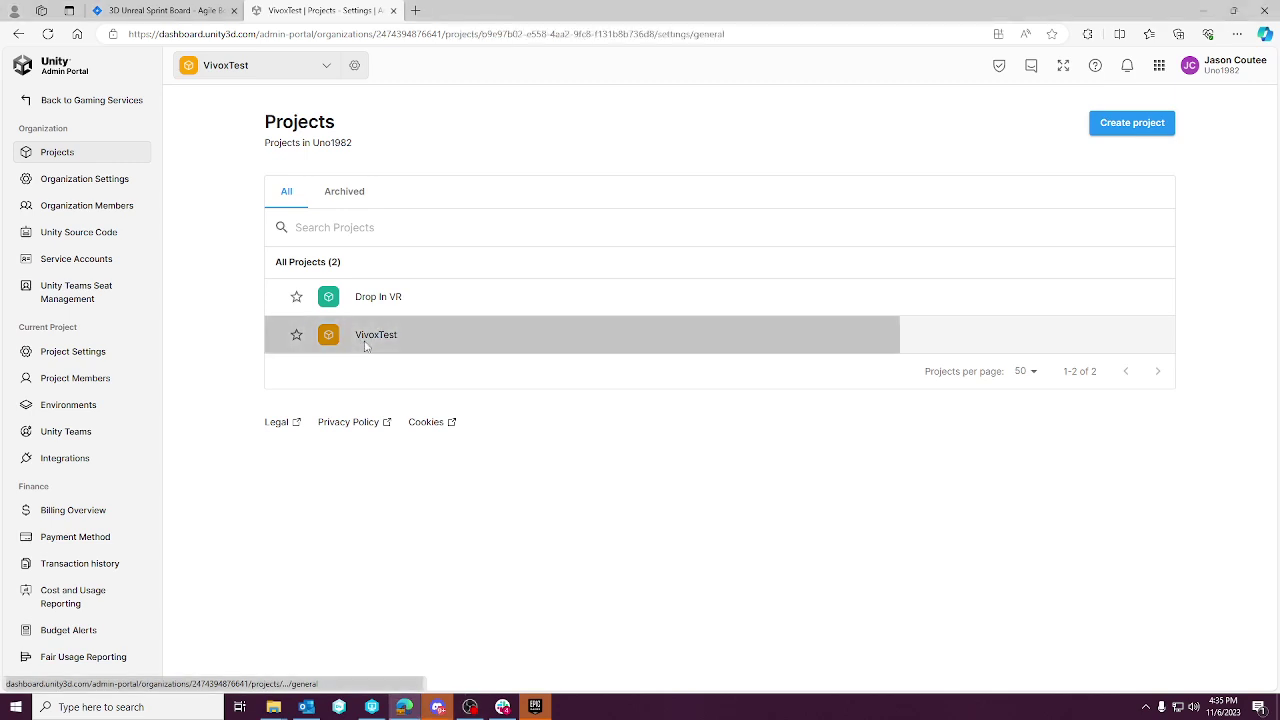
{"action": "left_click", "coordinate": [60, 100]}
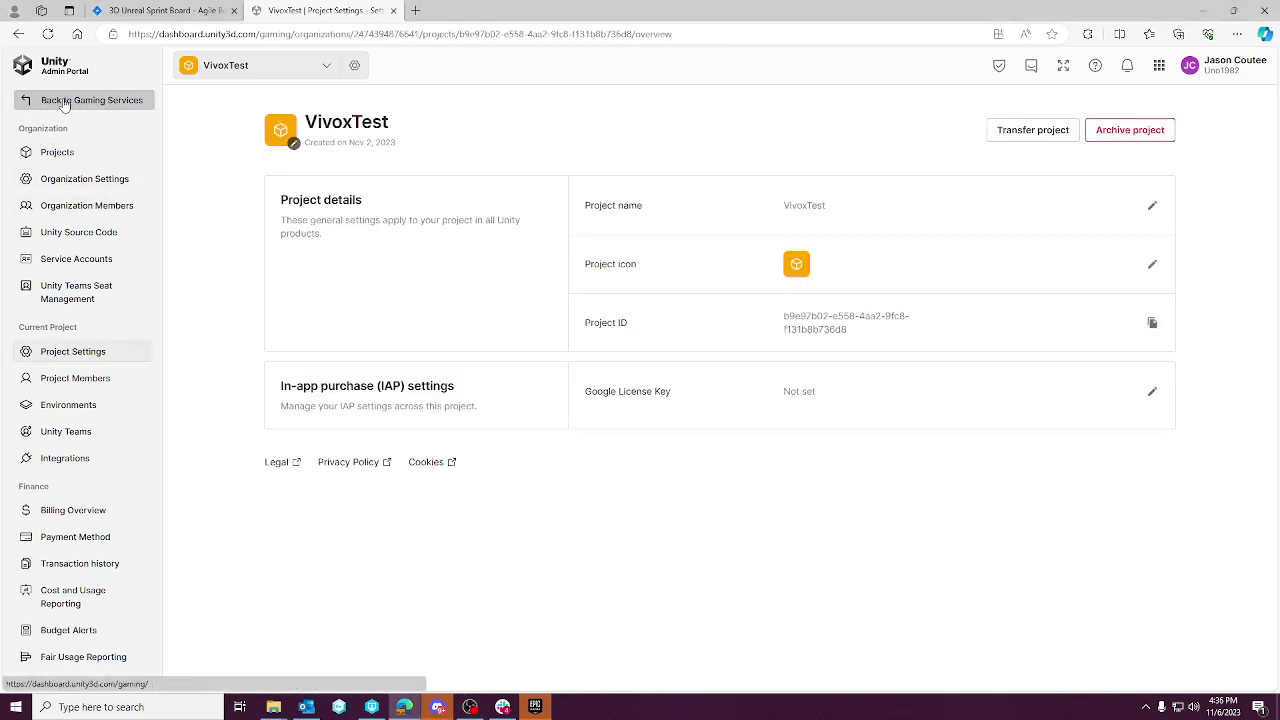
{"action": "left_click", "coordinate": [44, 476]}
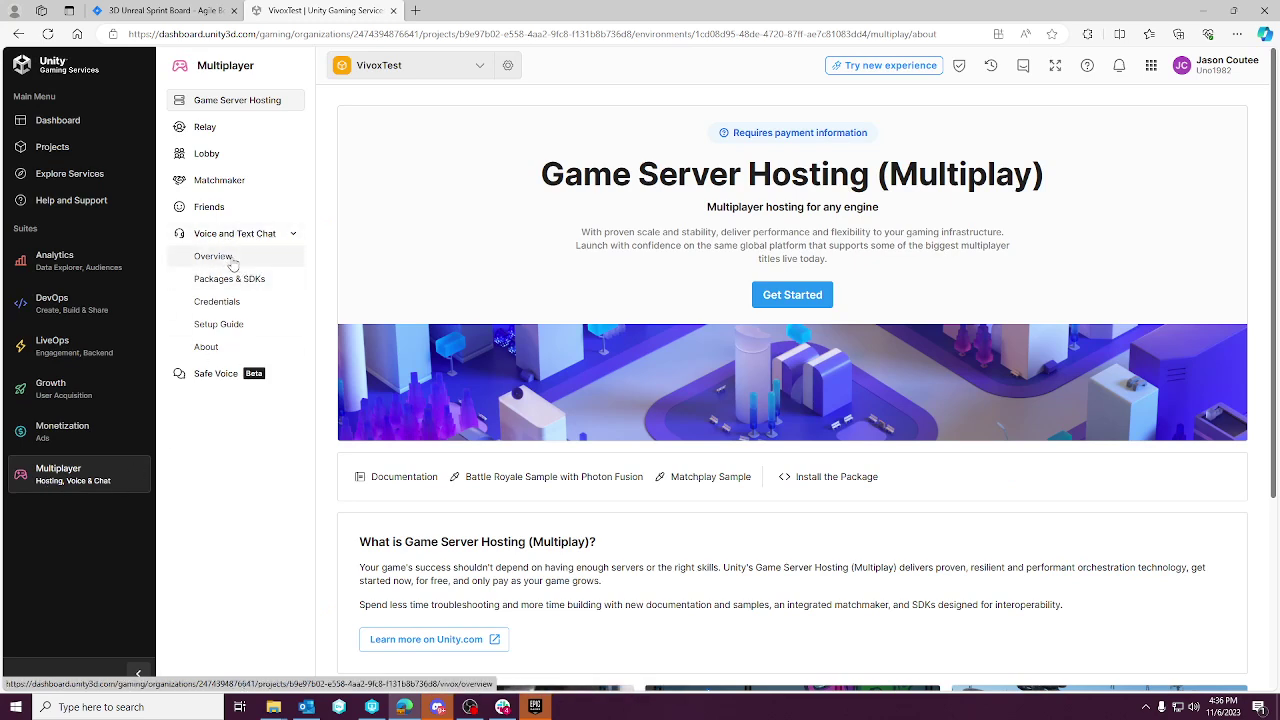
{"action": "left_click", "coordinate": [229, 323]}
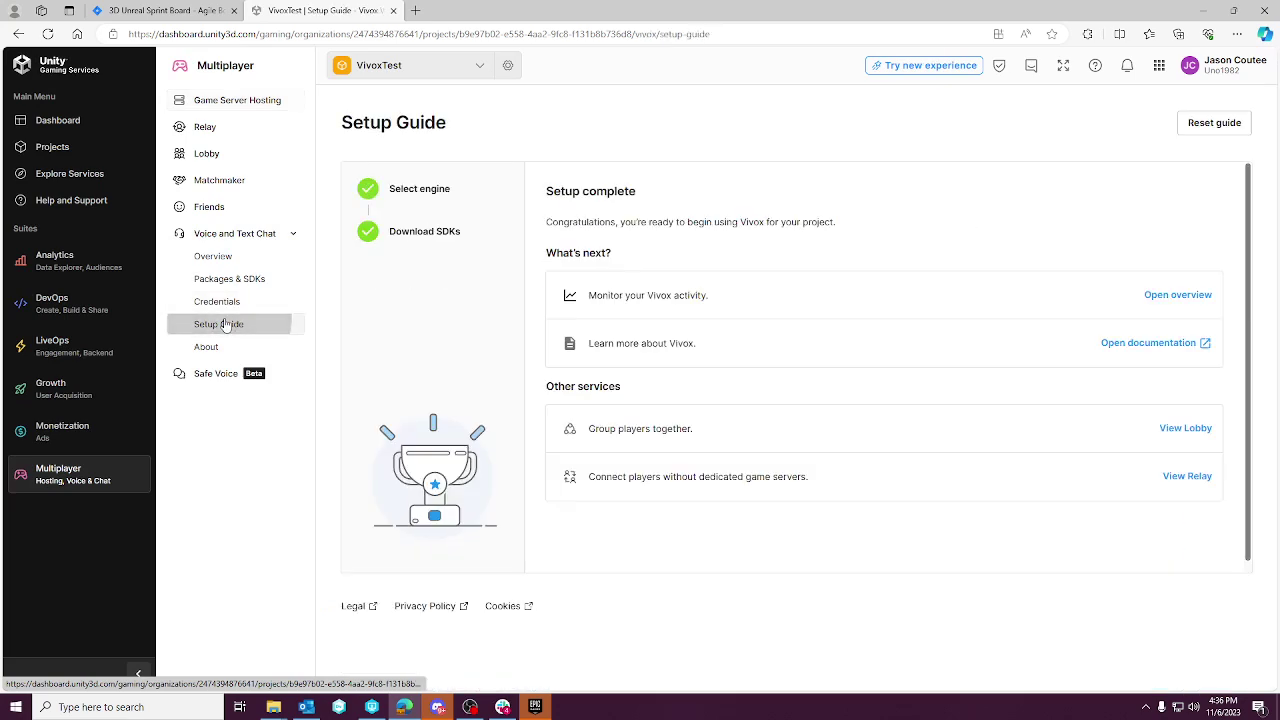
- Reset the Vivox setup guide and continue to the SDK downloads with Unreal as the engine
{"action": "left_click", "coordinate": [1205, 125]}
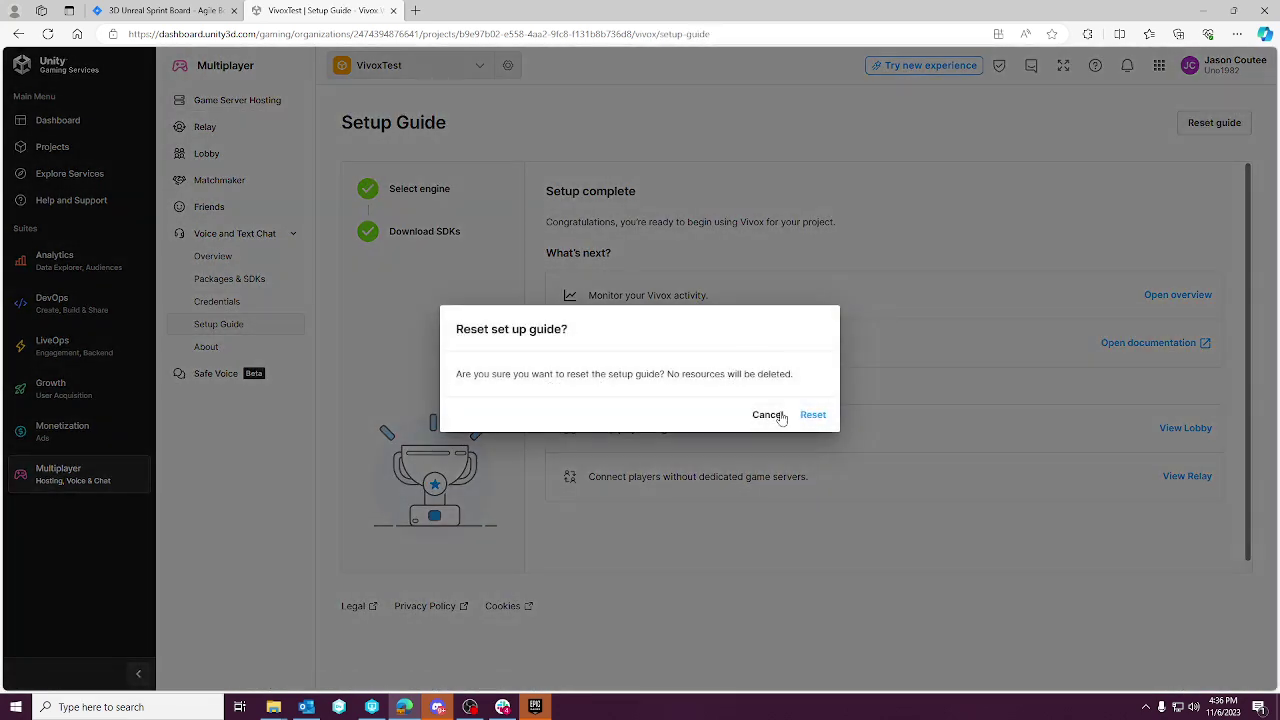
{"action": "left_click", "coordinate": [812, 415]}
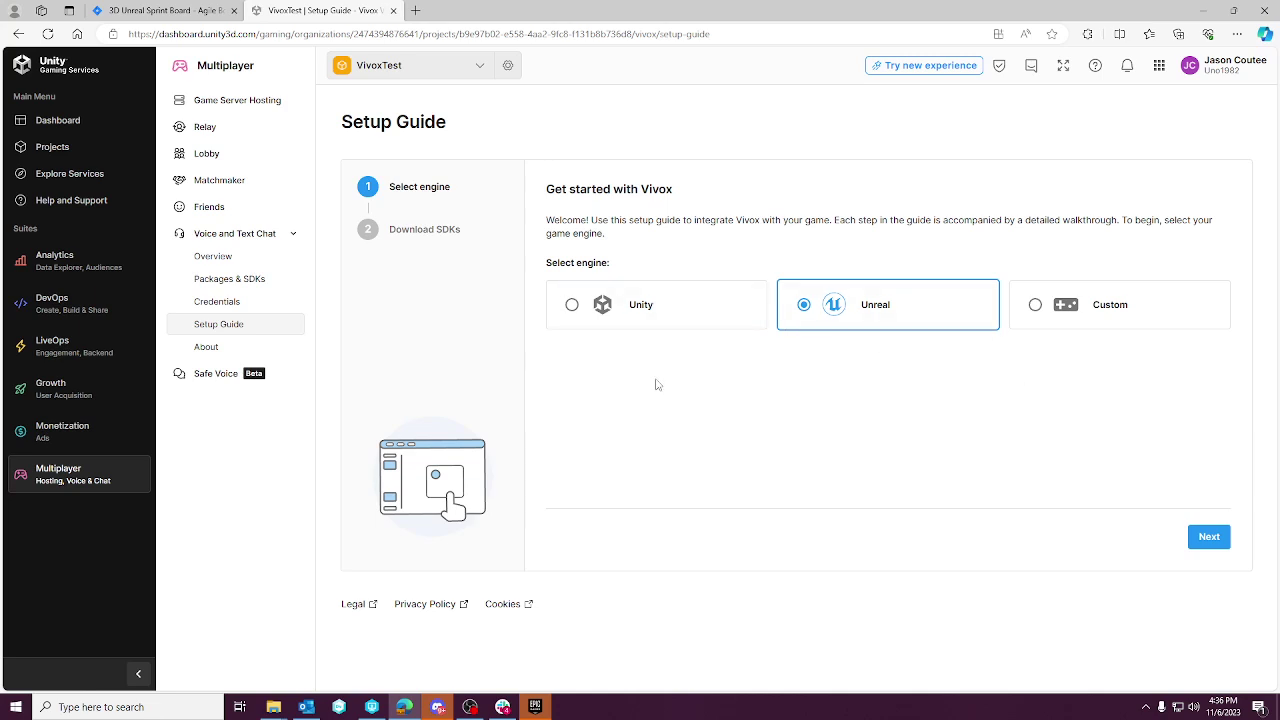
{"action": "left_click", "coordinate": [1210, 537]}
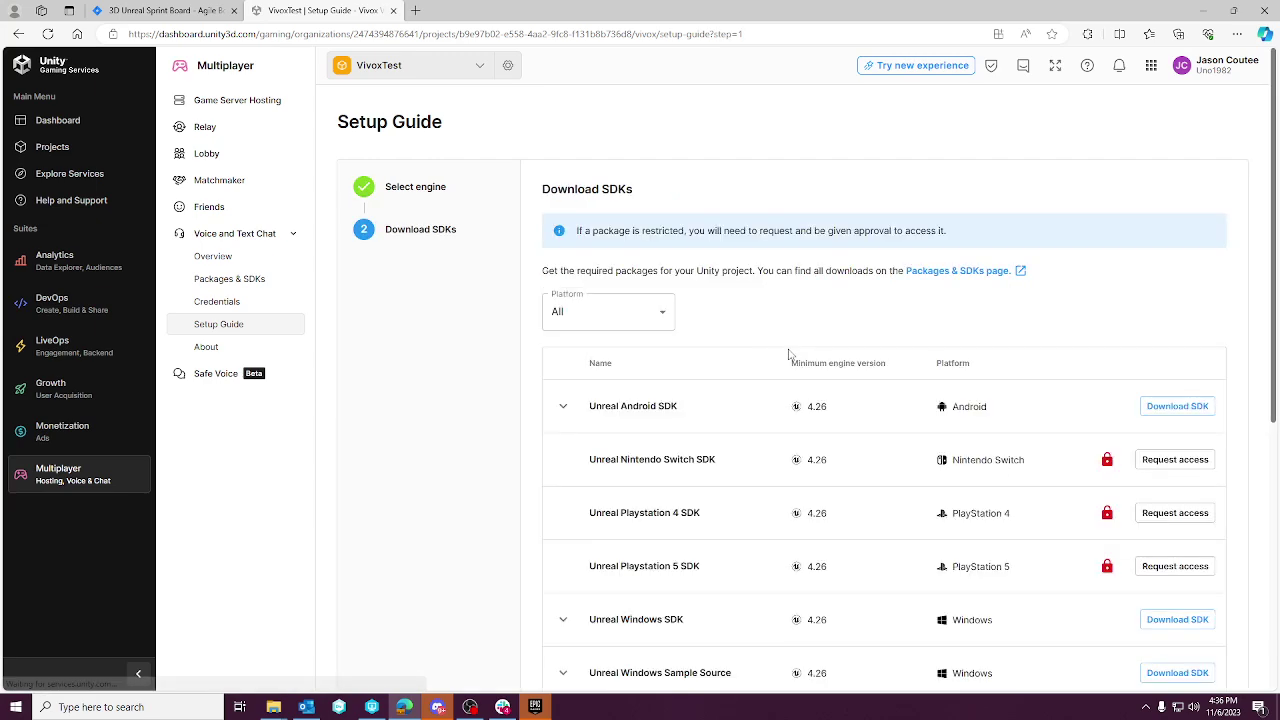
- Examine the list of Unreal SDK downloads, including the Windows SDK and the two Windows Sample Source packages
{"action": "scroll", "coordinate": [857, 313], "scroll_direction": "down", "scroll_amount": 1}
{"action": "scroll", "coordinate": [857, 313], "scroll_direction": "down", "scroll_amount": 2}
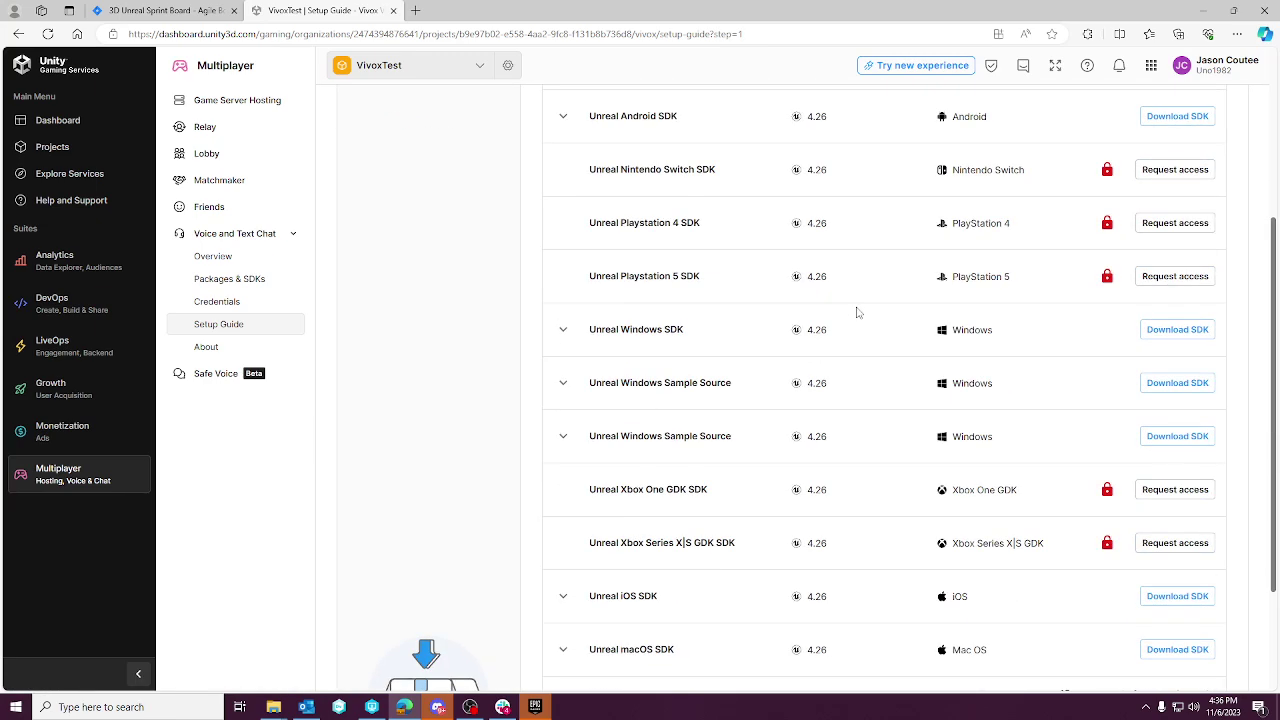
{"action": "scroll", "coordinate": [857, 313], "scroll_direction": "up", "scroll_amount": 3}
{"action": "scroll", "coordinate": [869, 349], "scroll_direction": "down", "scroll_amount": 4}
{"action": "scroll", "coordinate": [869, 349], "scroll_direction": "up", "scroll_amount": 4}
{"action": "scroll", "coordinate": [869, 349], "scroll_direction": "down", "scroll_amount": 2}
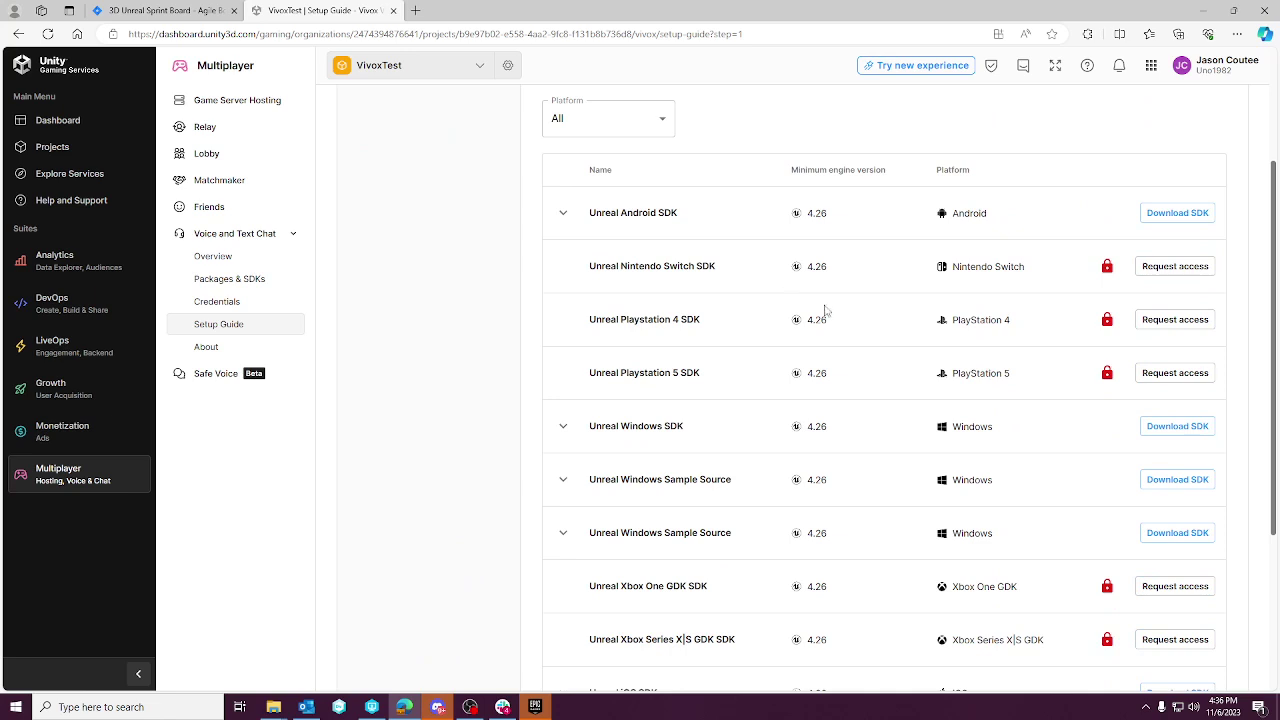
{"action": "scroll", "coordinate": [991, 381], "scroll_direction": "down", "scroll_amount": 1}
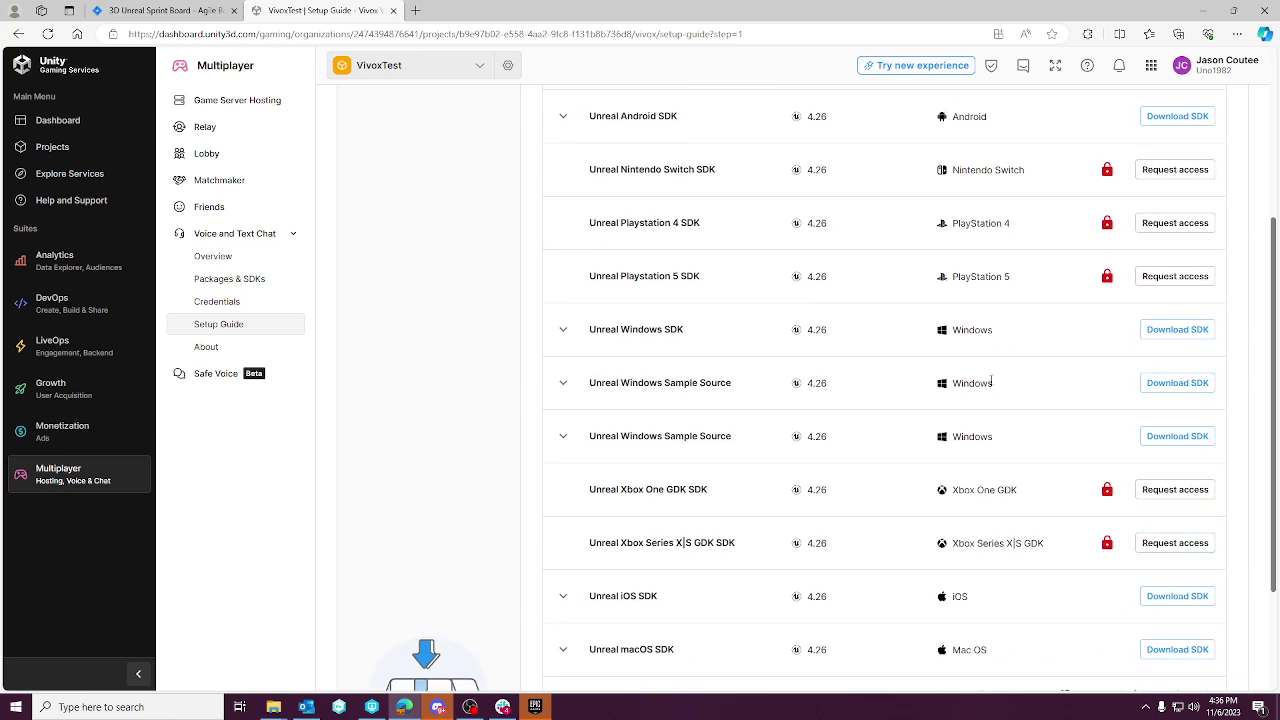
{"action": "scroll", "coordinate": [991, 381], "scroll_direction": "down", "scroll_amount": 1}
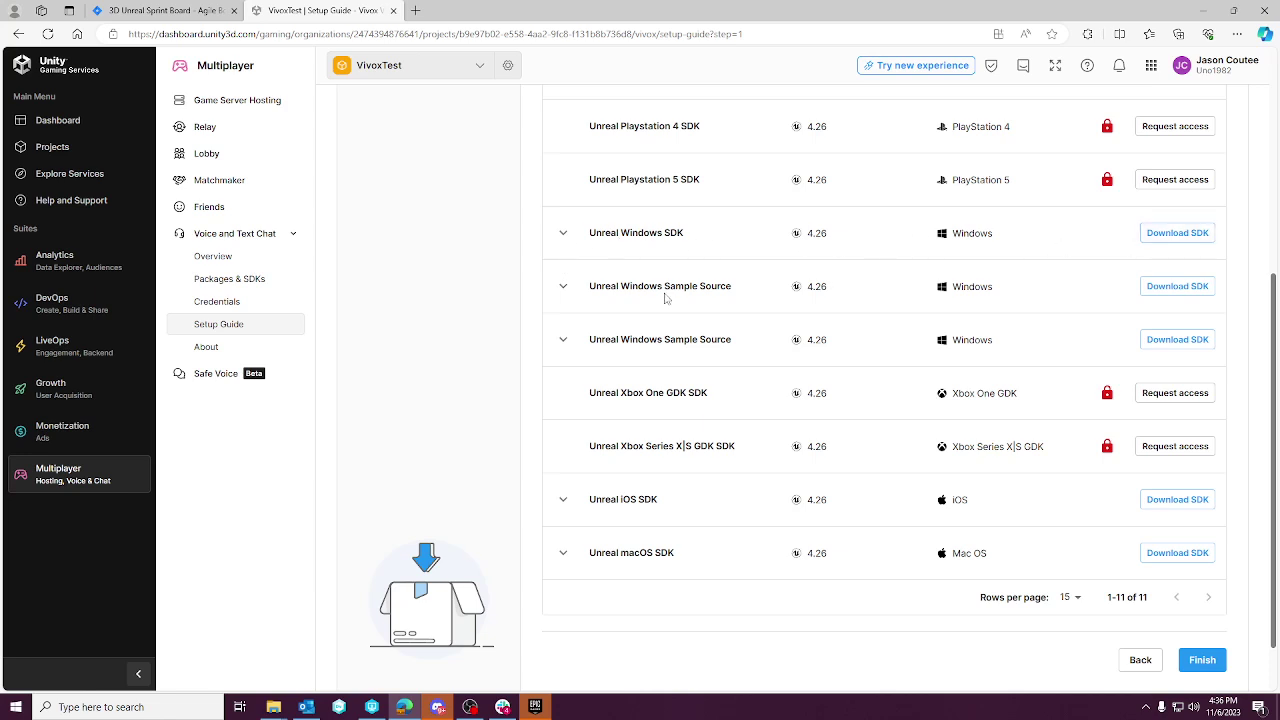
{"action": "left_click", "coordinate": [1177, 287]}
{"action": "left_click", "coordinate": [1176, 344]}
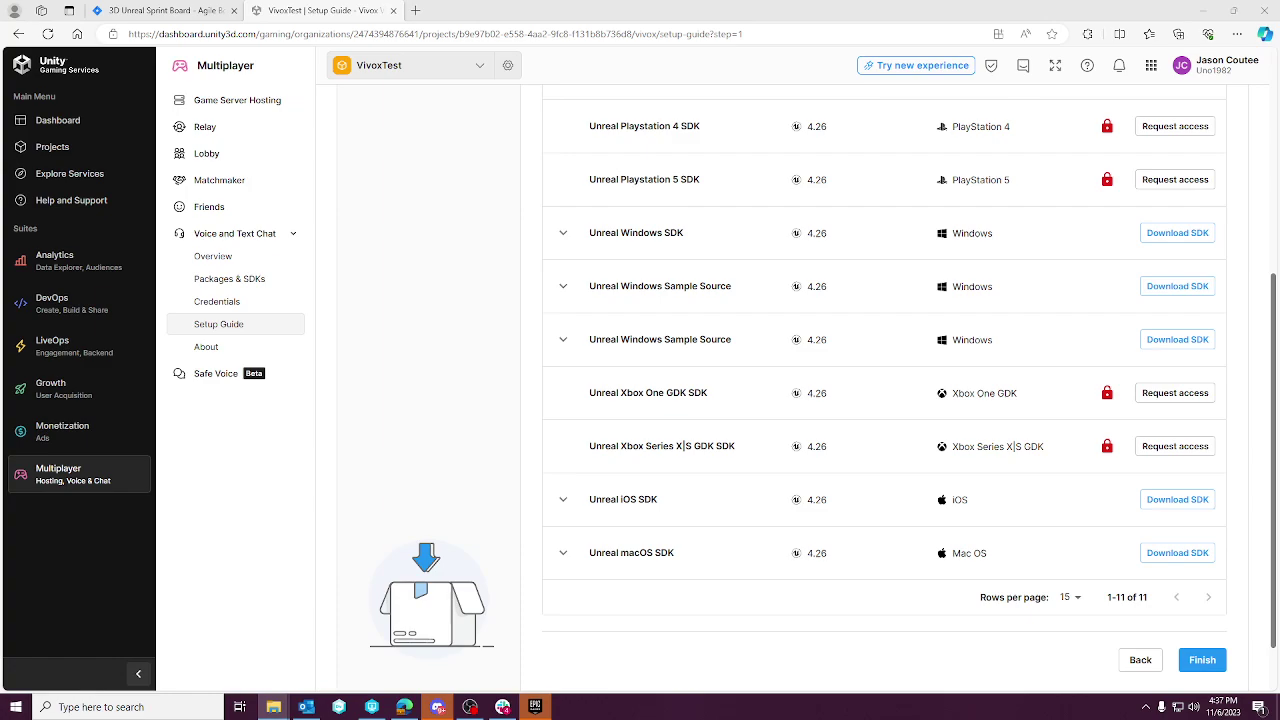
- Inspect the VivoxCore folder inside the downloaded unrealWindowsSdk-5.21.1.unr.0 archive in File Explorer, and close the archive
{"action": "left_click", "coordinate": [273, 707]}
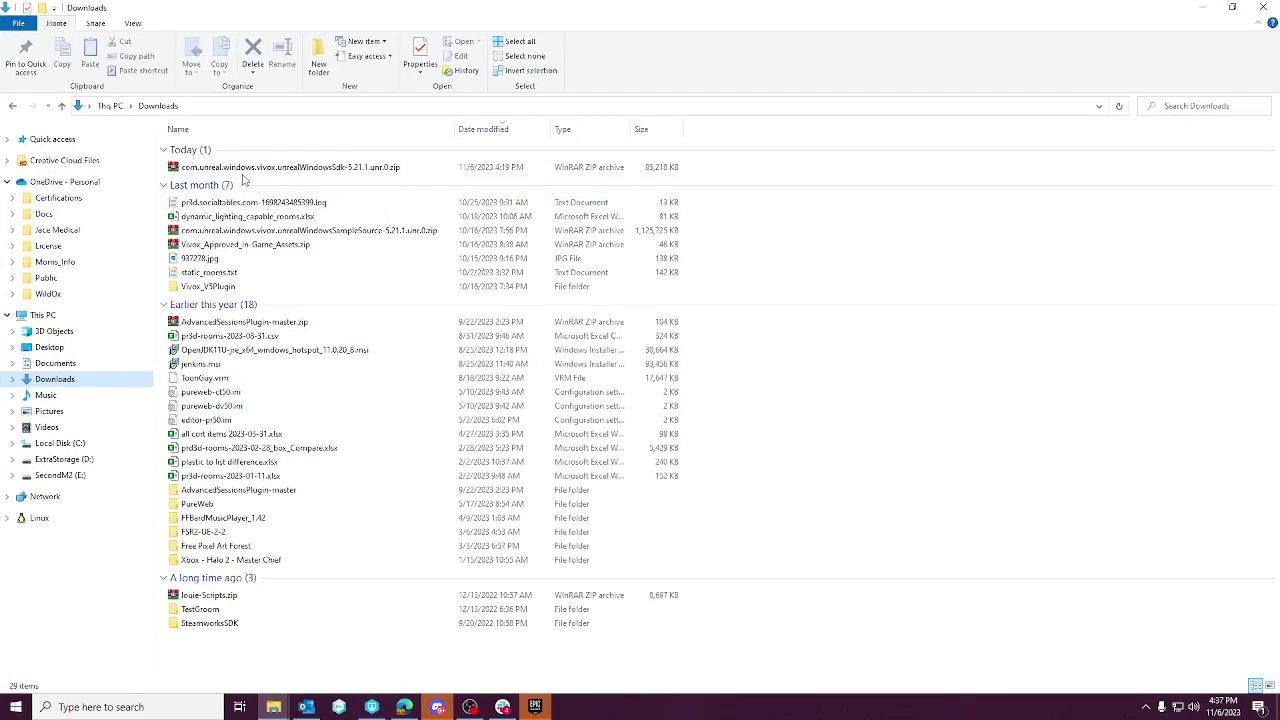
{"action": "left_click", "coordinate": [243, 168]}
{"action": "double_click", "coordinate": [243, 170]}
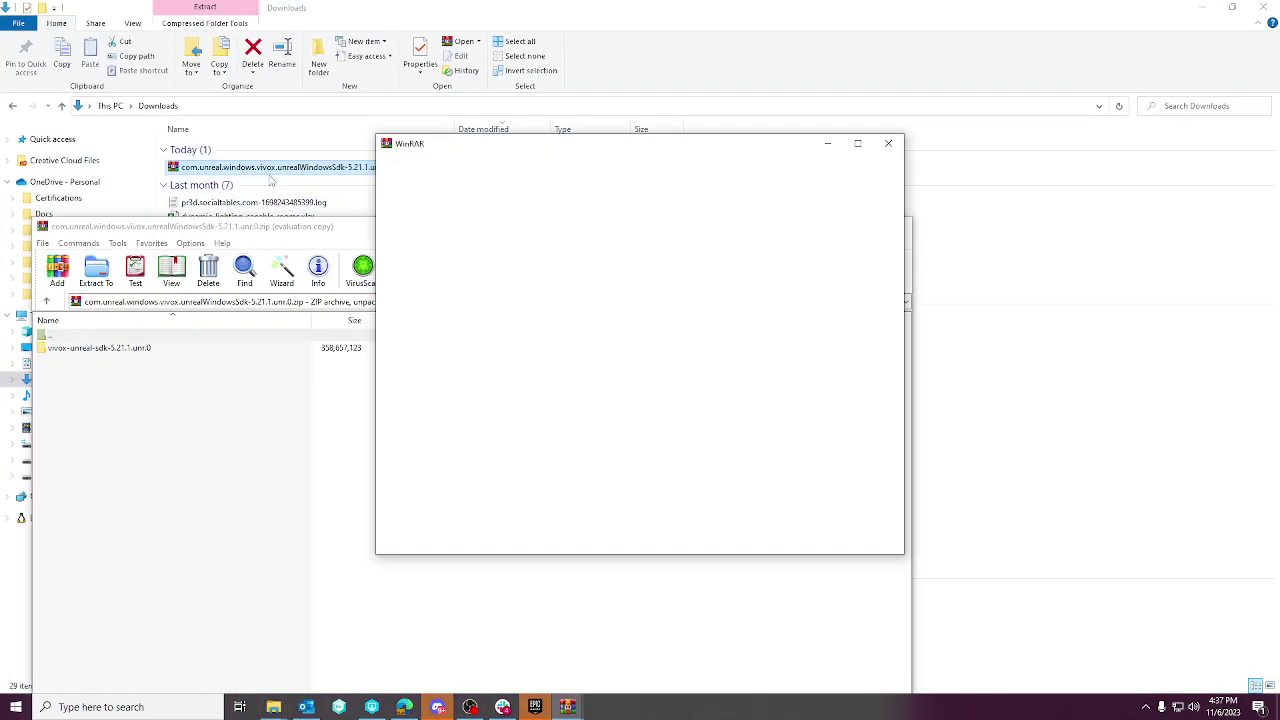
{"action": "left_click", "coordinate": [888, 141]}
{"action": "double_click", "coordinate": [162, 349]}
{"action": "left_click", "coordinate": [66, 348]}
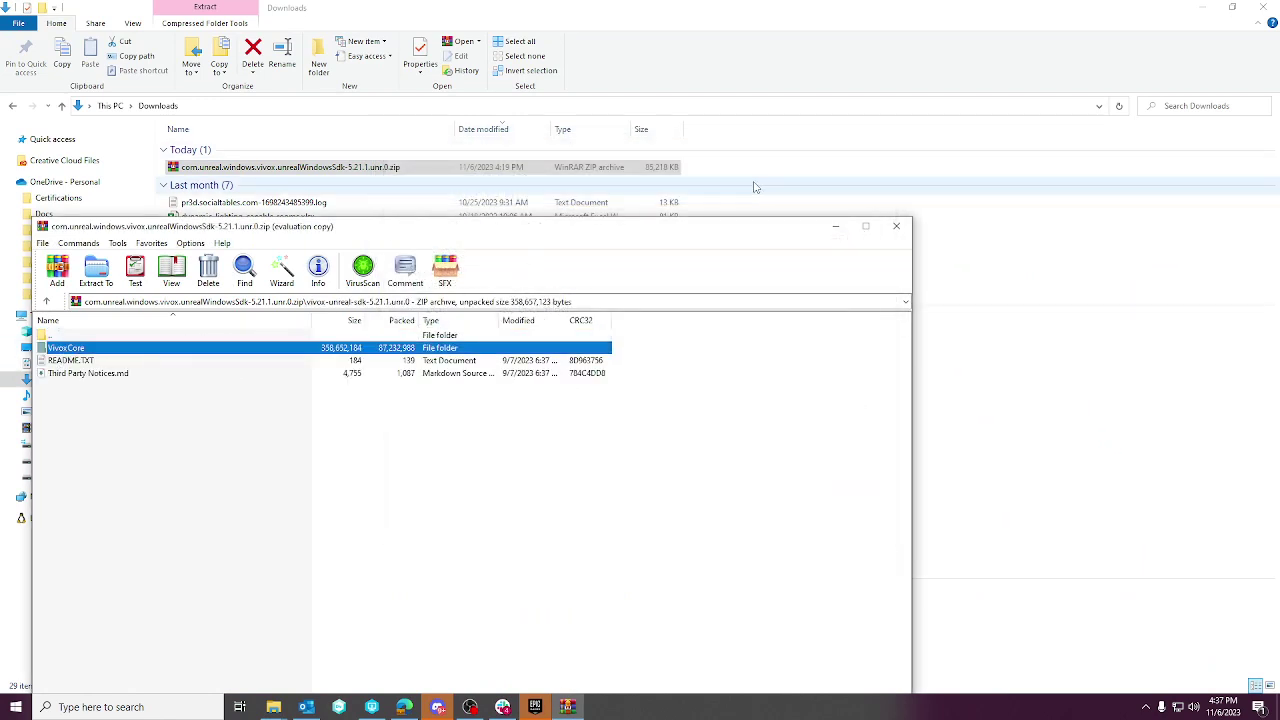
{"action": "left_click", "coordinate": [906, 229]}
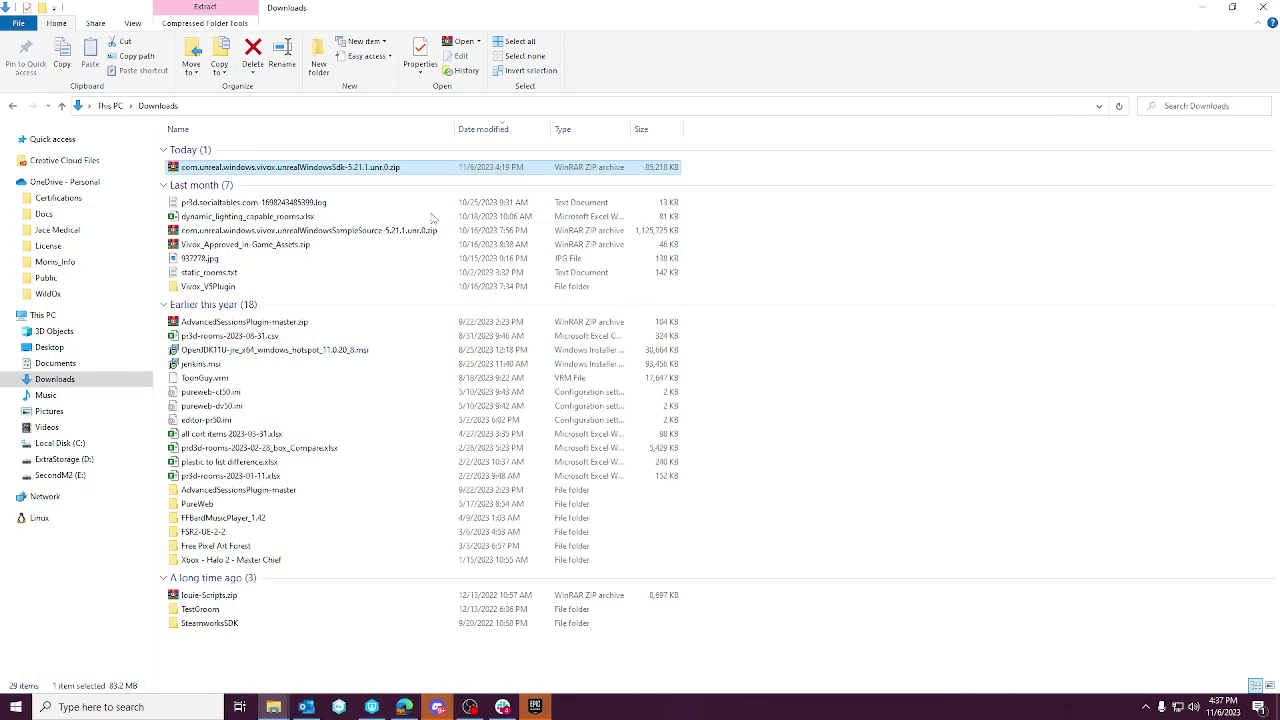
- Open the VivoxTest project folder on the SecondM2 (E:) drive
{"action": "left_click", "coordinate": [68, 460]}
{"action": "left_click", "coordinate": [74, 474]}
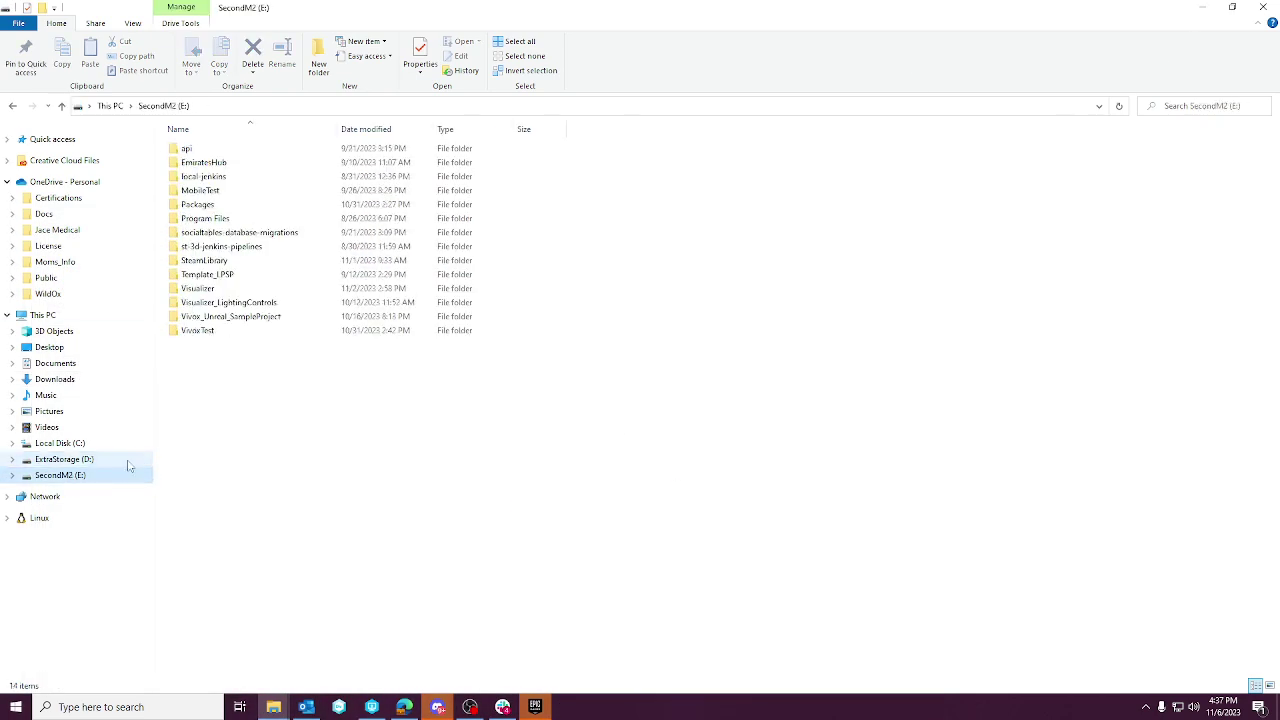
{"action": "double_click", "coordinate": [192, 330]}
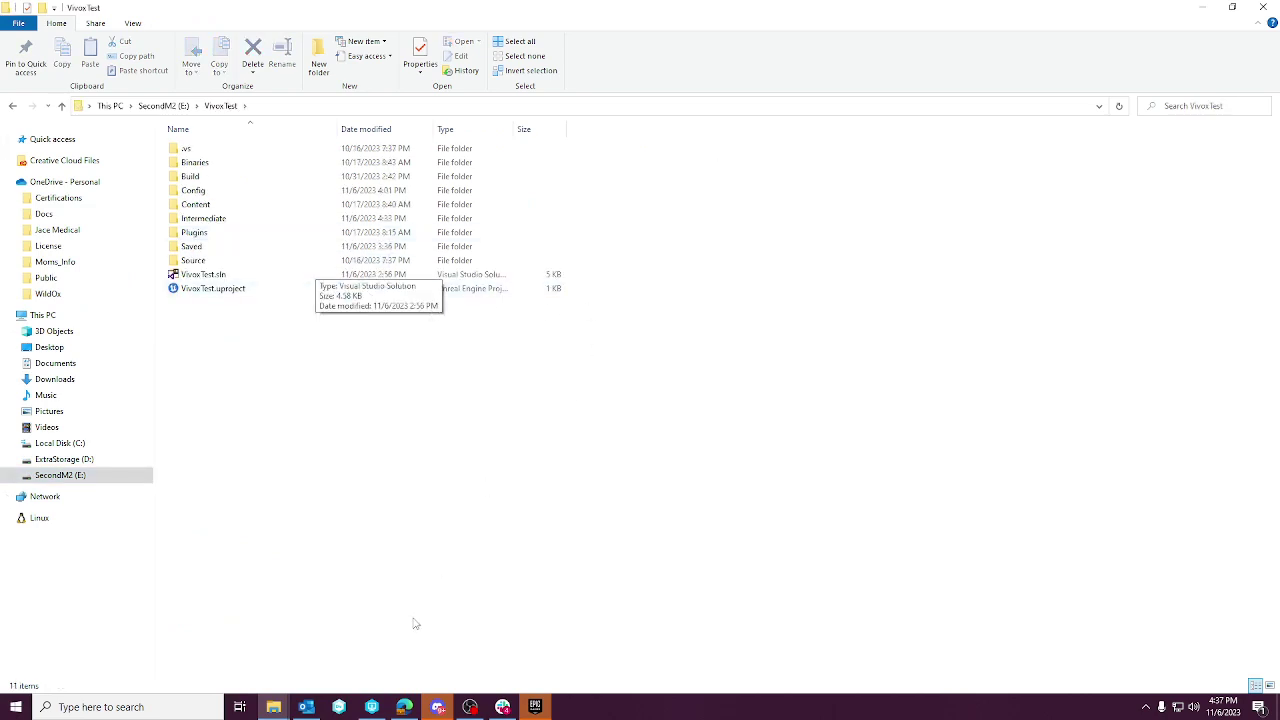
- Return to the browser and review the platforms and minimum engine versions of the Unreal SDK packages
{"action": "left_click", "coordinate": [405, 708]}
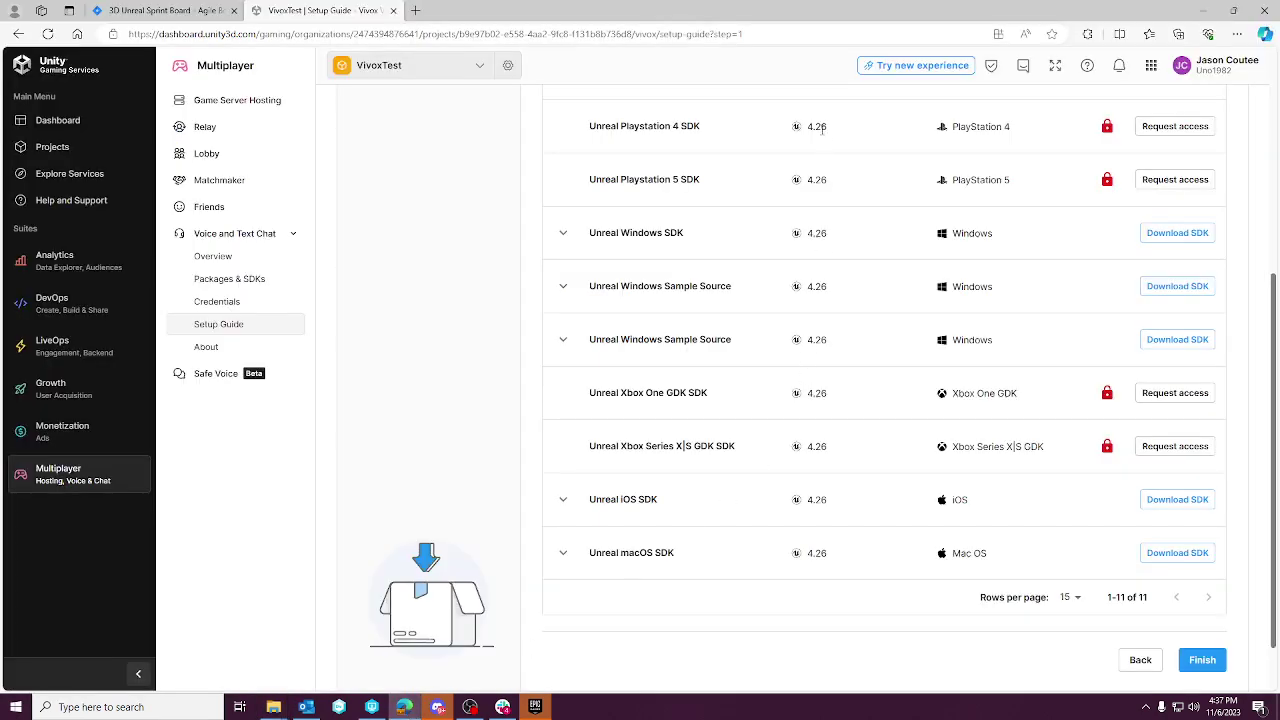
{"action": "scroll", "coordinate": [825, 165], "scroll_direction": "up", "scroll_amount": 3}
{"action": "scroll", "coordinate": [806, 537], "scroll_direction": "down", "scroll_amount": 4}
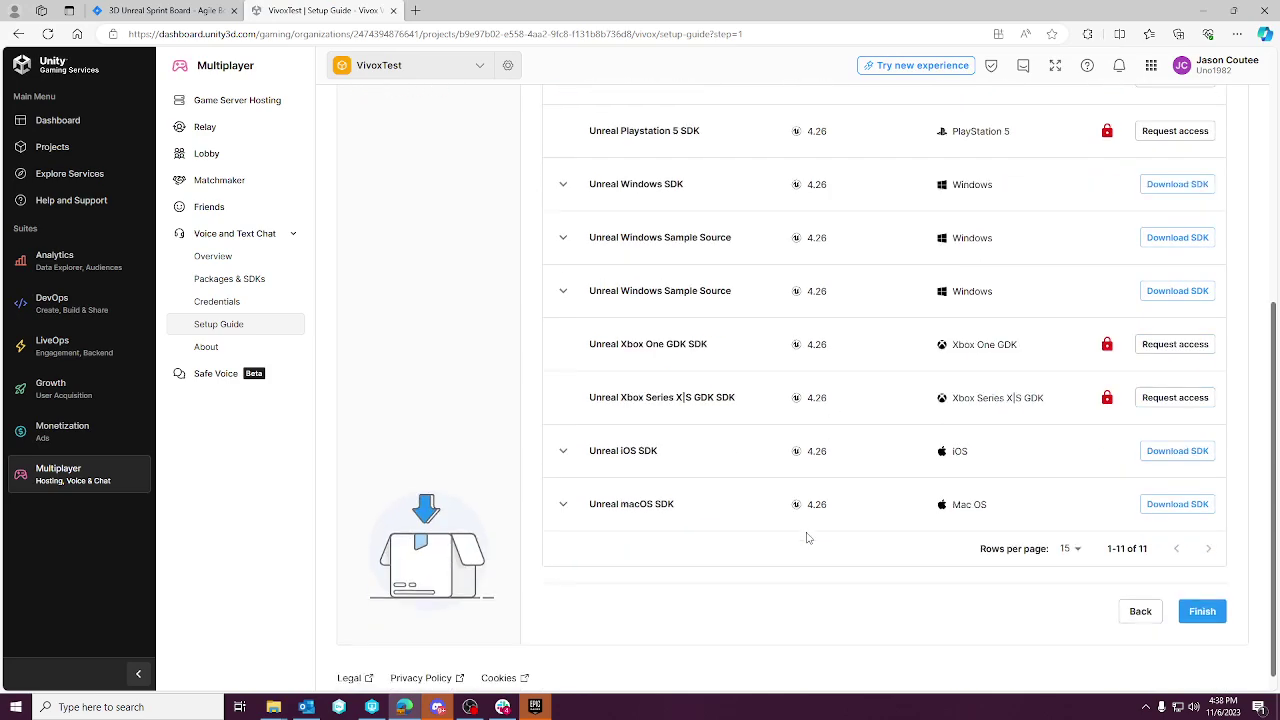
{"action": "scroll", "coordinate": [806, 537], "scroll_direction": "up", "scroll_amount": 3}
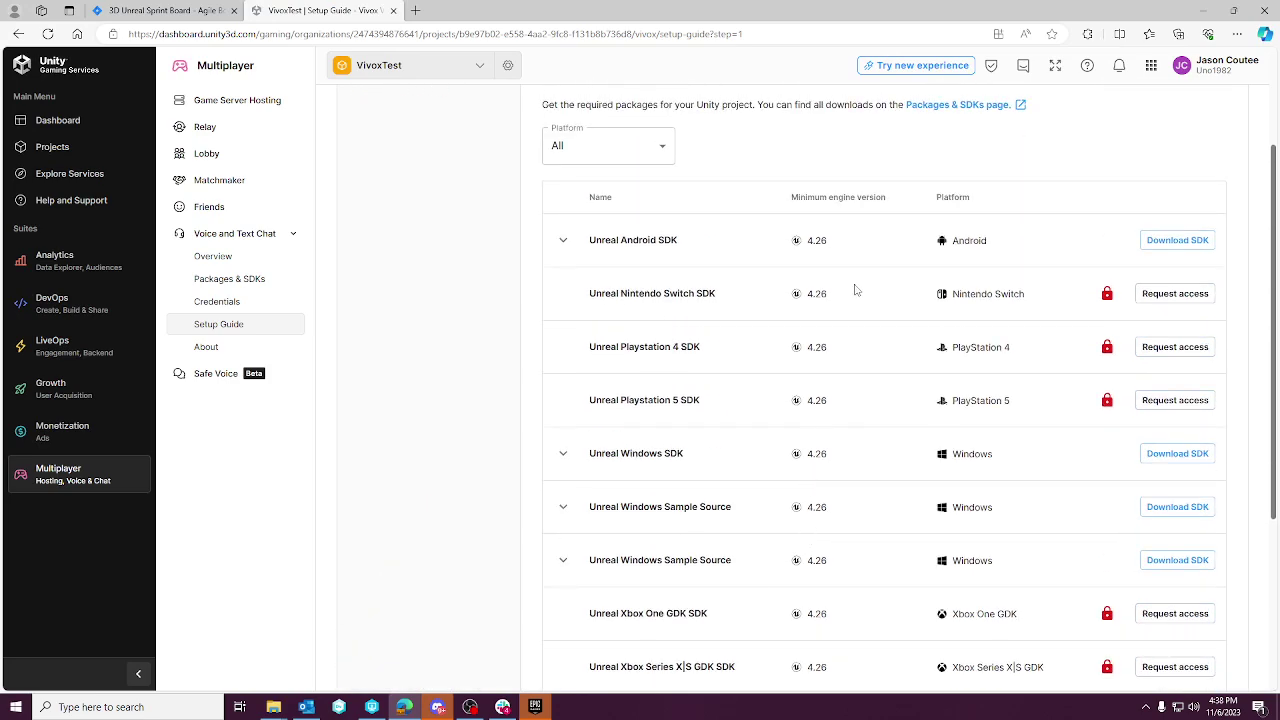
{"action": "scroll", "coordinate": [855, 290], "scroll_direction": "down", "scroll_amount": 2}
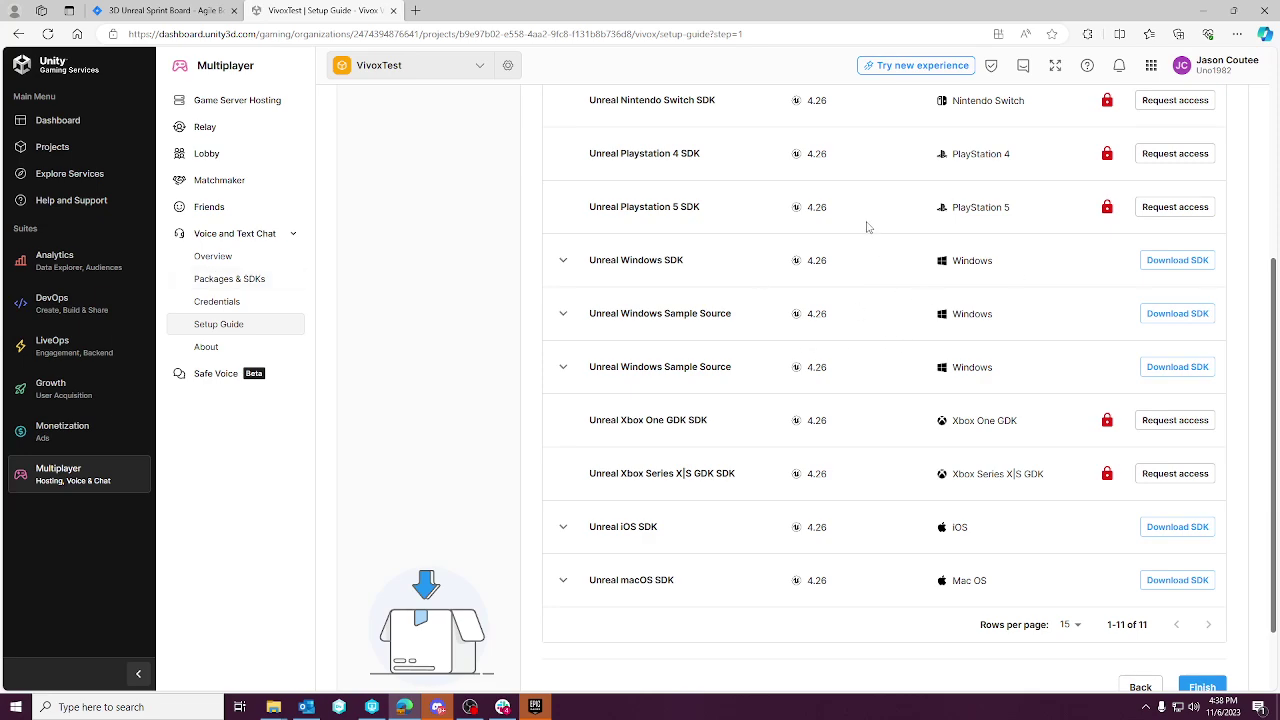
{"action": "scroll", "coordinate": [835, 247], "scroll_direction": "up", "scroll_amount": 2}
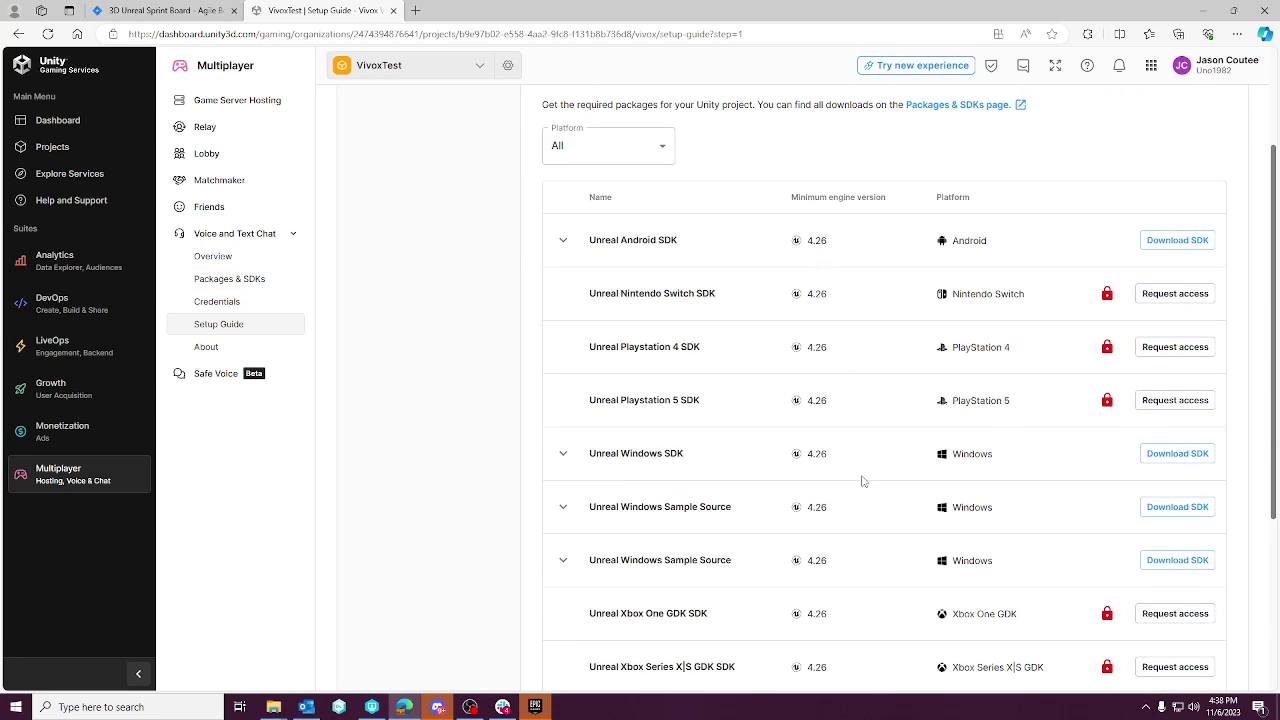
{"action": "scroll", "coordinate": [850, 475], "scroll_direction": "down", "scroll_amount": 3}
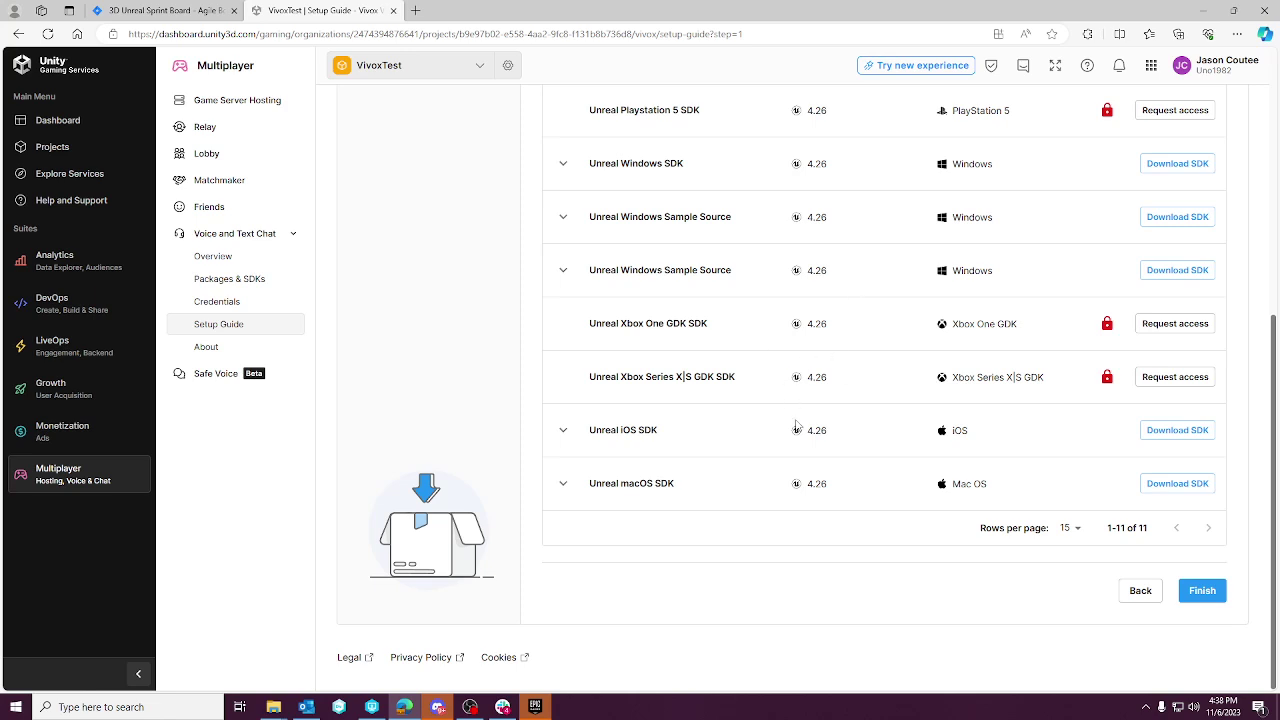
{"action": "scroll", "coordinate": [811, 454], "scroll_direction": "up", "scroll_amount": 1}
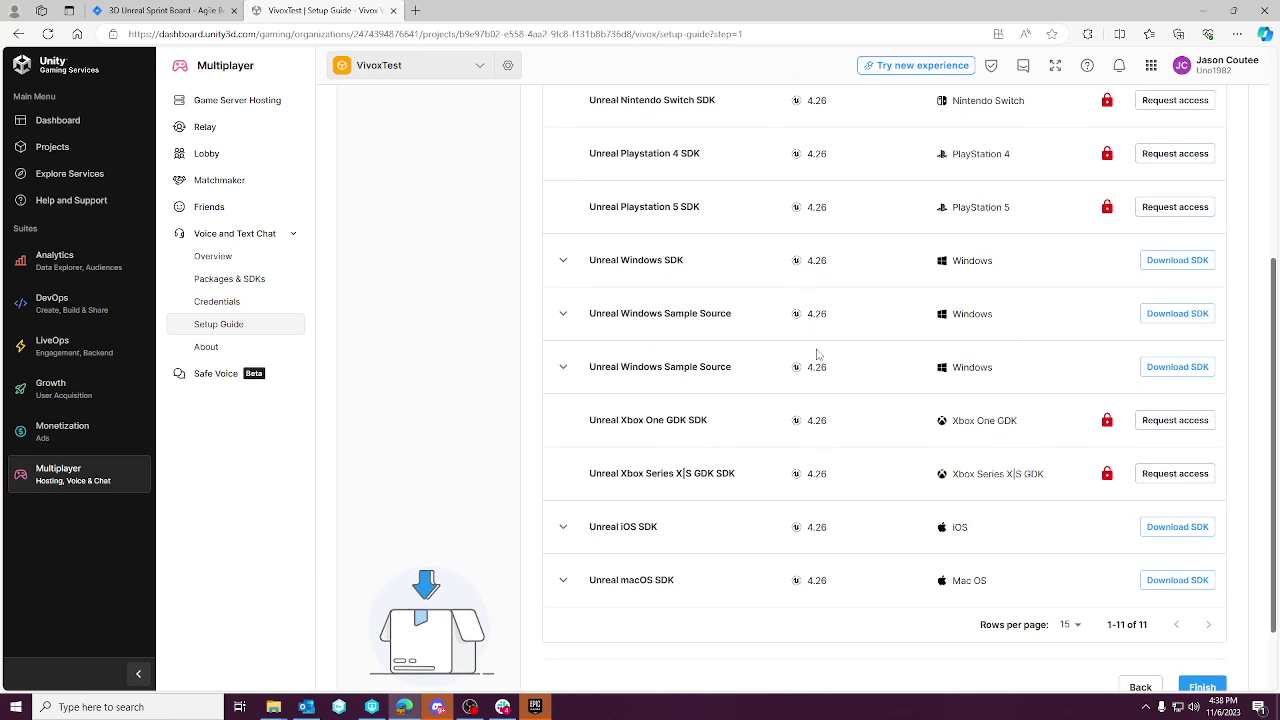
{"action": "scroll", "coordinate": [823, 465], "scroll_direction": "up", "scroll_amount": 2}
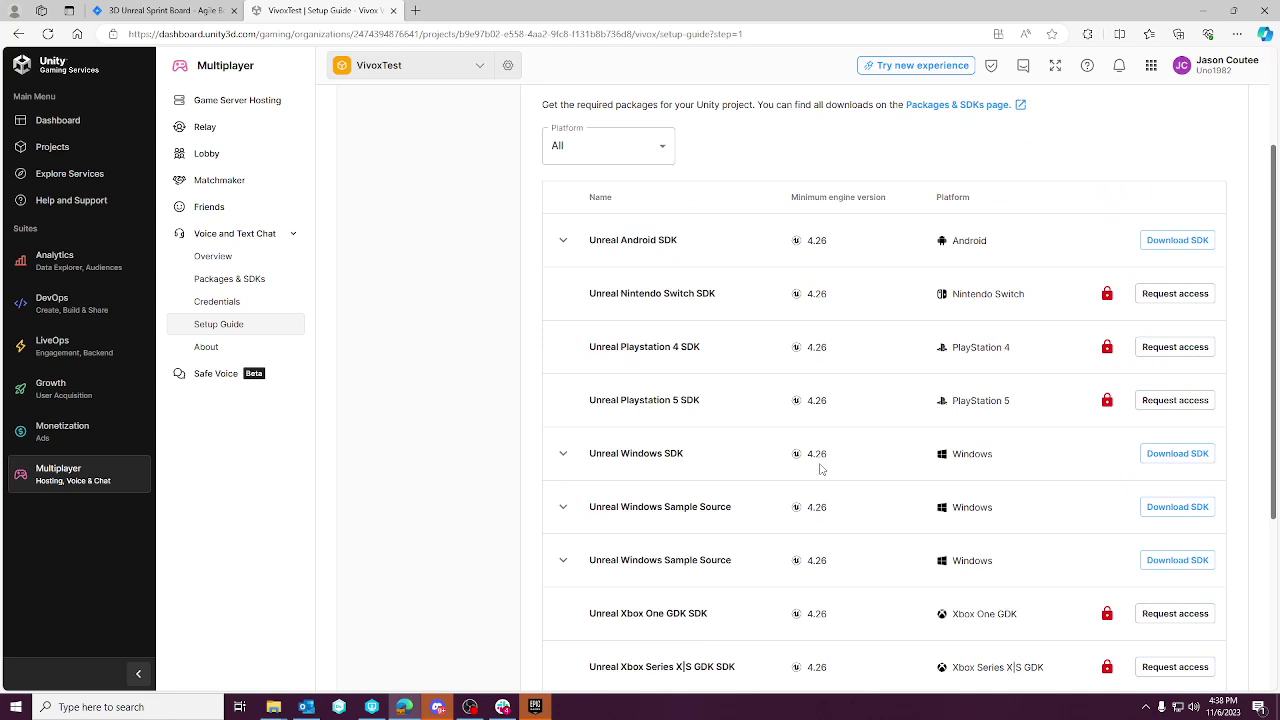
{"action": "scroll", "coordinate": [797, 480], "scroll_direction": "down", "scroll_amount": 2}
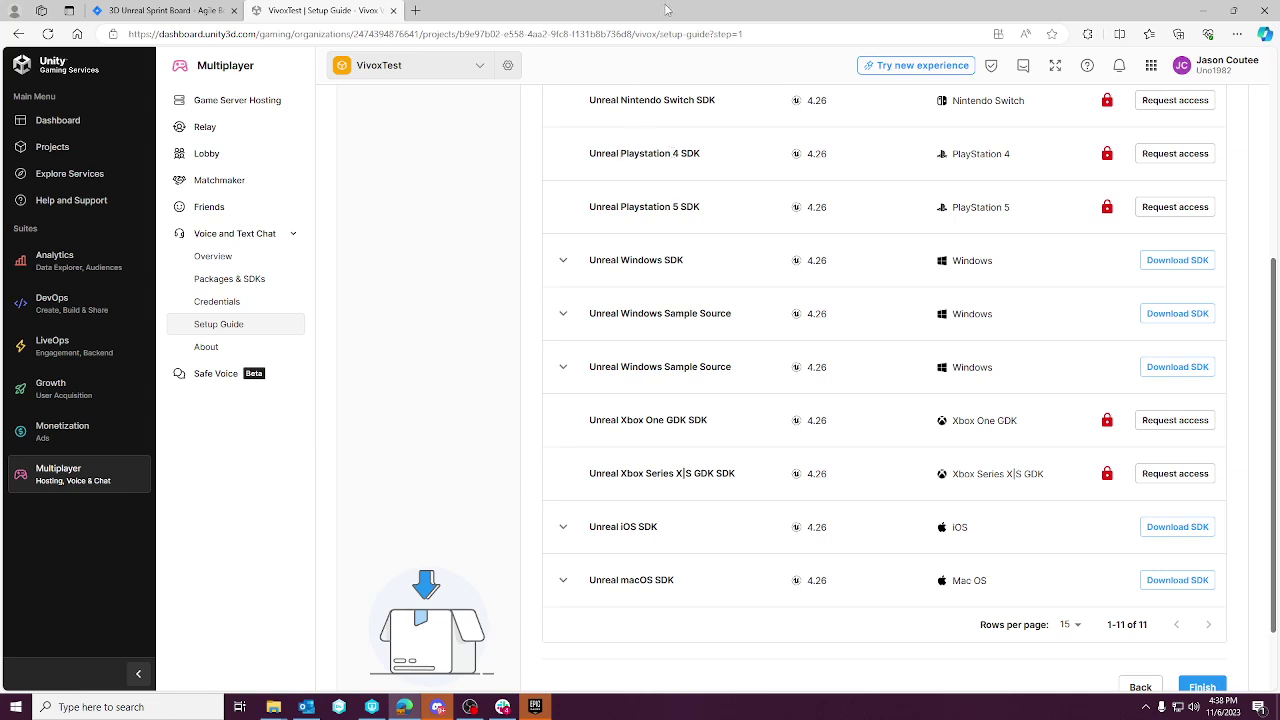
- Minimize the browser, launch VivoxTest.uproject in Unreal Editor, and close the SteamVR window
{"action": "left_click", "coordinate": [1209, 15]}
{"action": "double_click", "coordinate": [220, 290]}
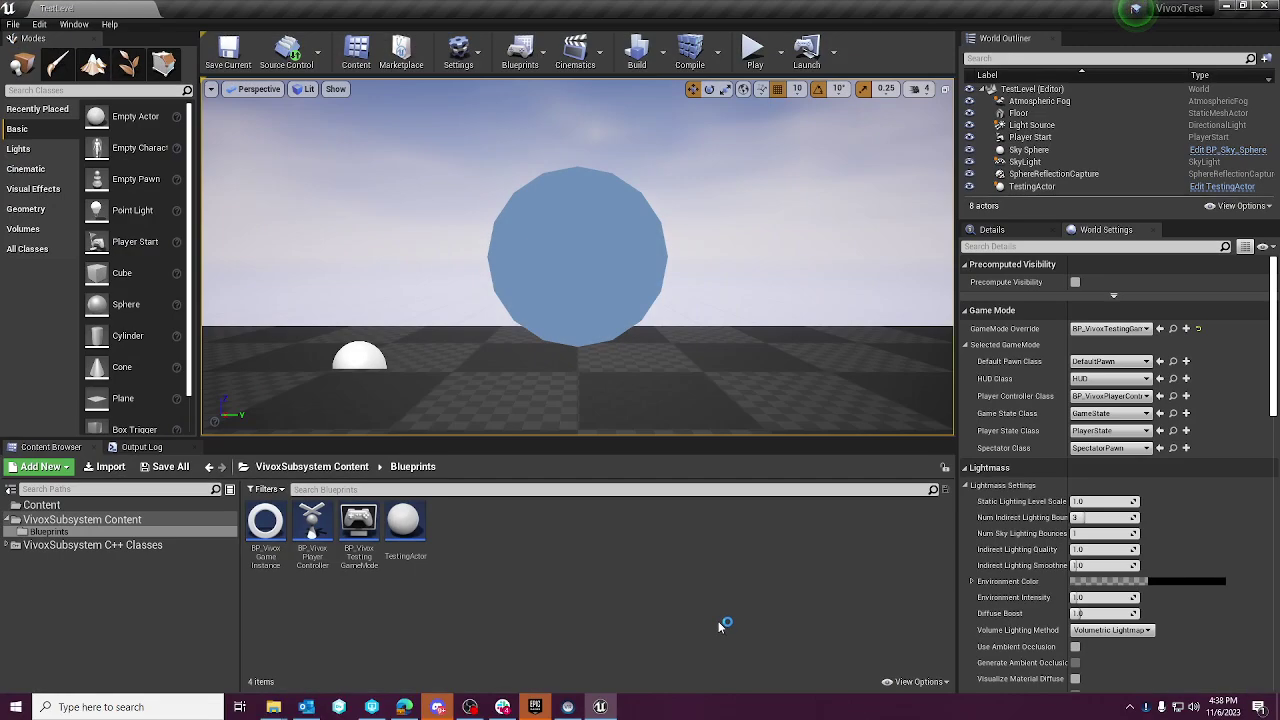
{"action": "mouse_move", "coordinate": [568, 707]}
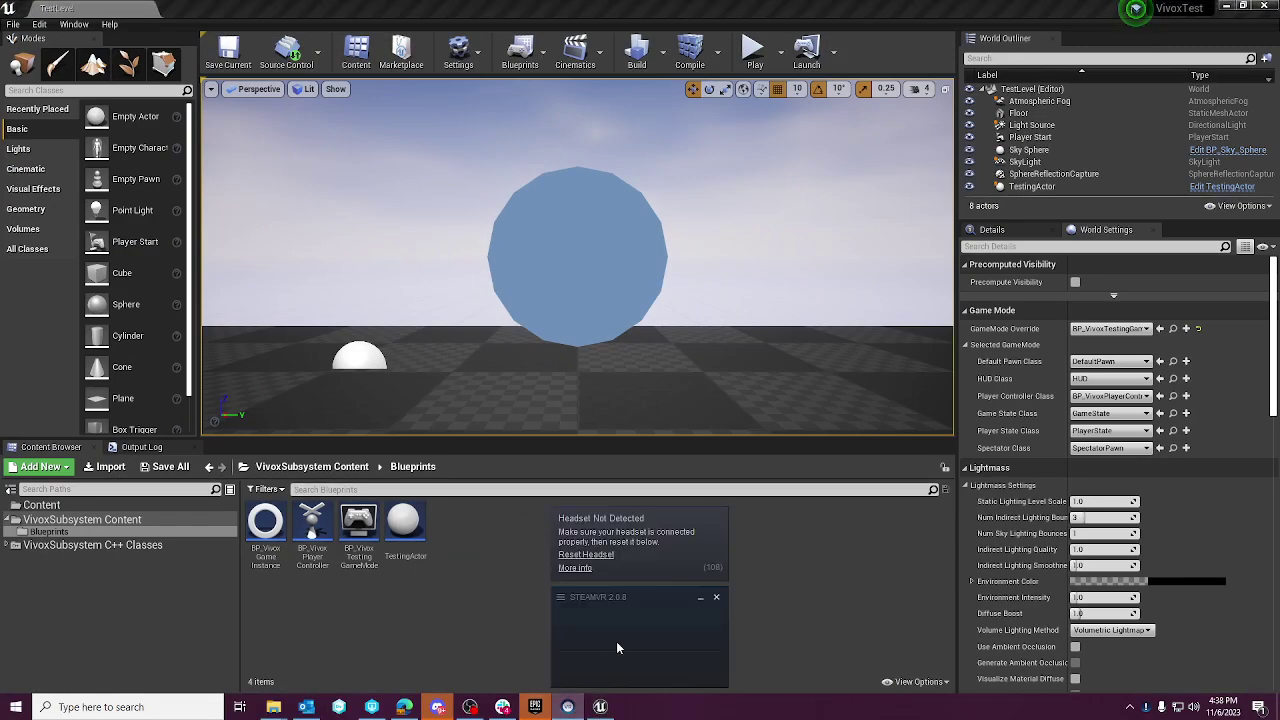
{"action": "left_click", "coordinate": [718, 599]}
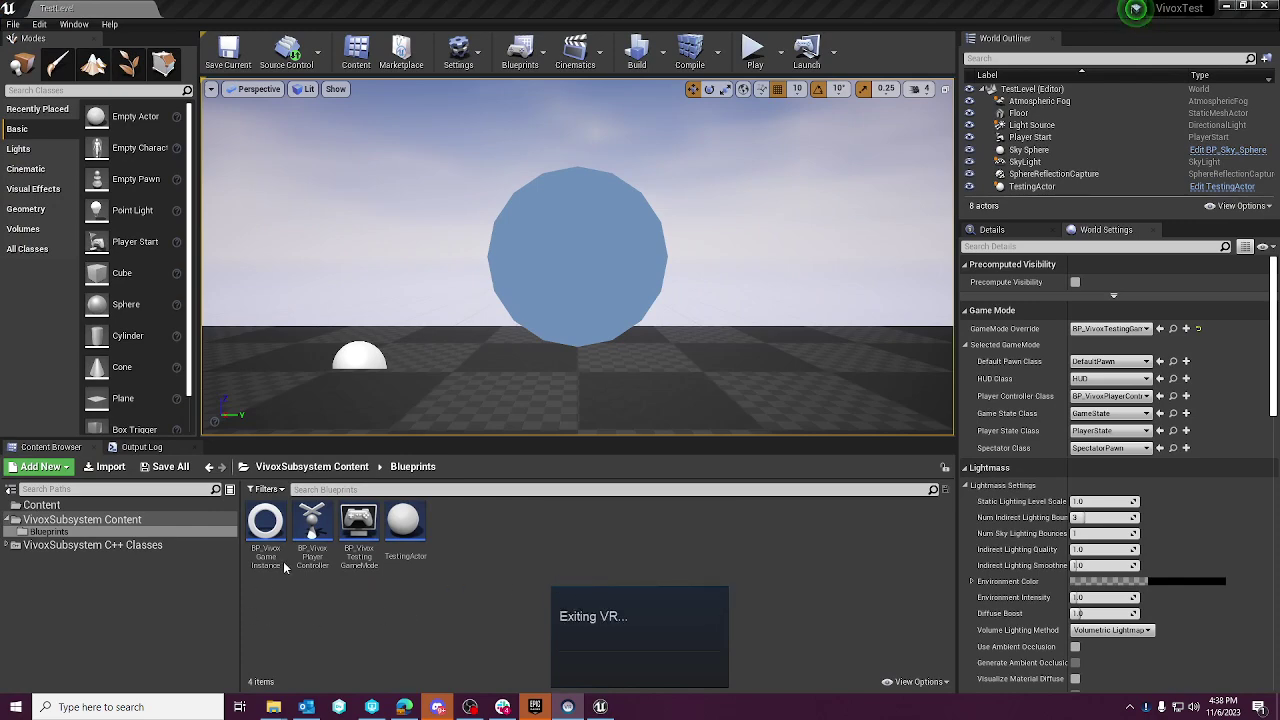
- Check the editor's installed plugins, and switch to File Explorer to select the VivoxCore folder in the VivoxTest project's Plugins folder
{"action": "left_click", "coordinate": [41, 24]}
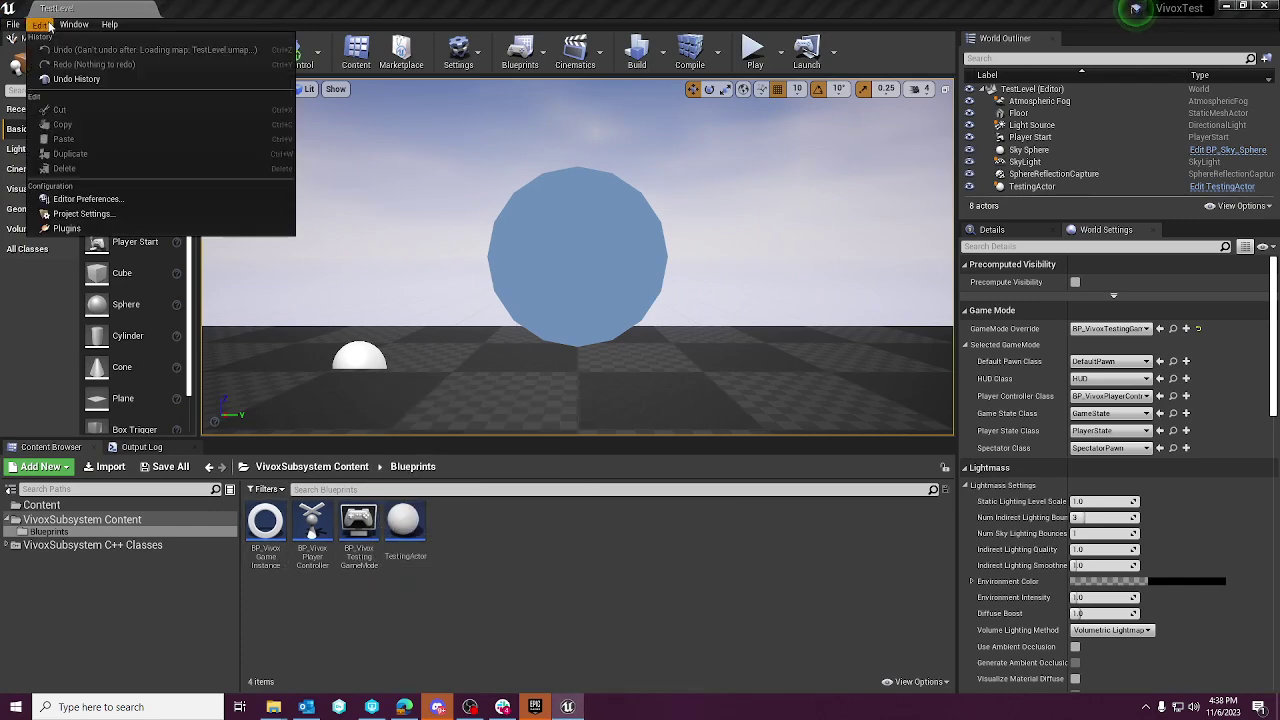
{"action": "left_click", "coordinate": [67, 228]}
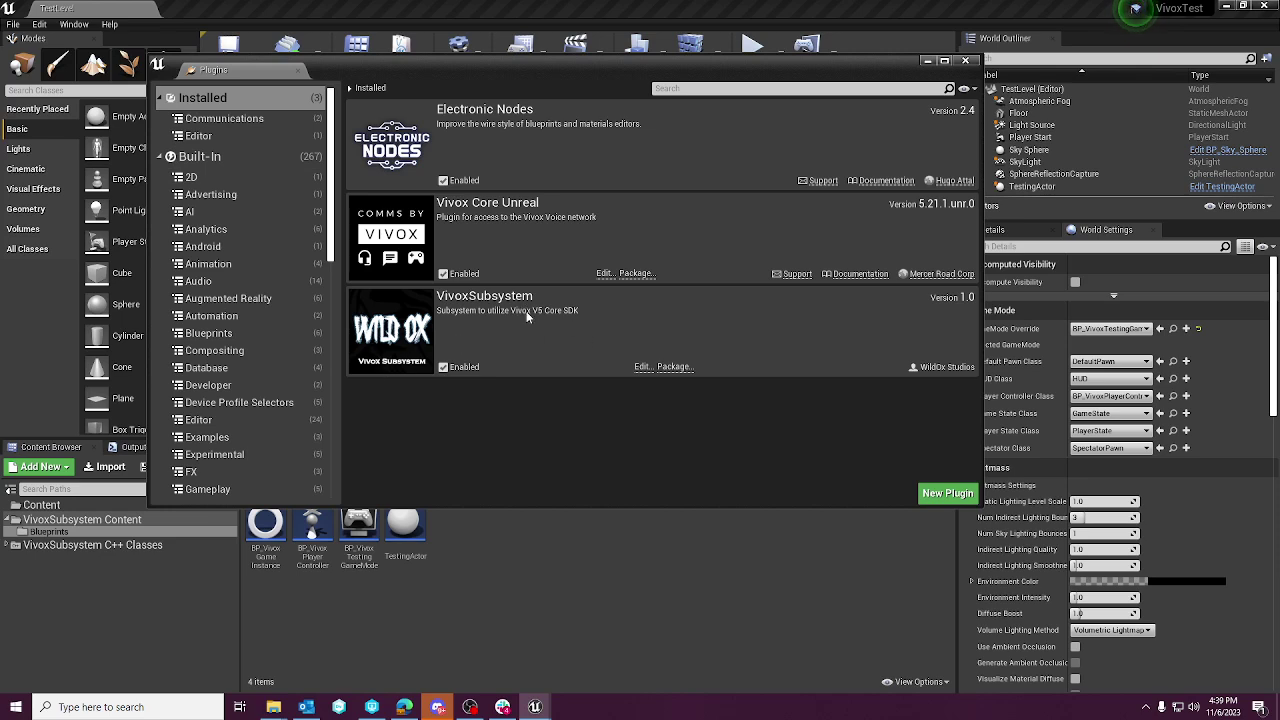
{"action": "mouse_move", "coordinate": [286, 707]}
{"action": "left_click", "coordinate": [137, 640]}
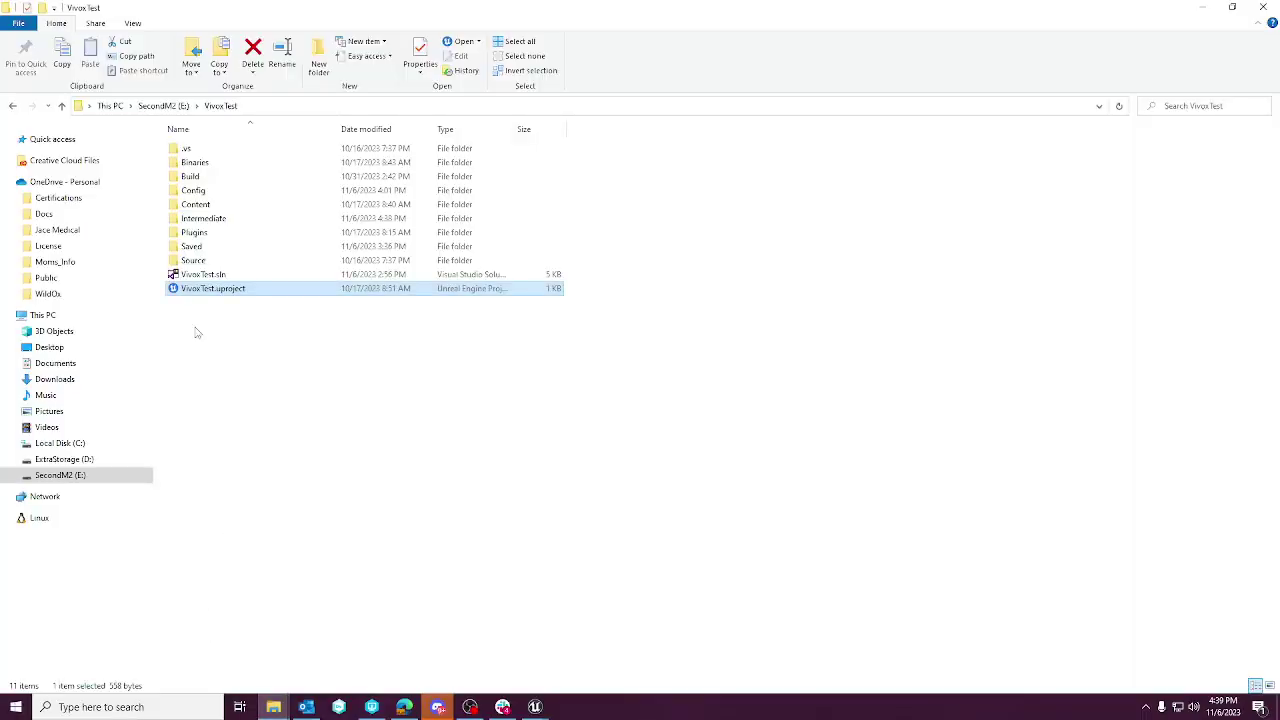
{"action": "double_click", "coordinate": [195, 234]}
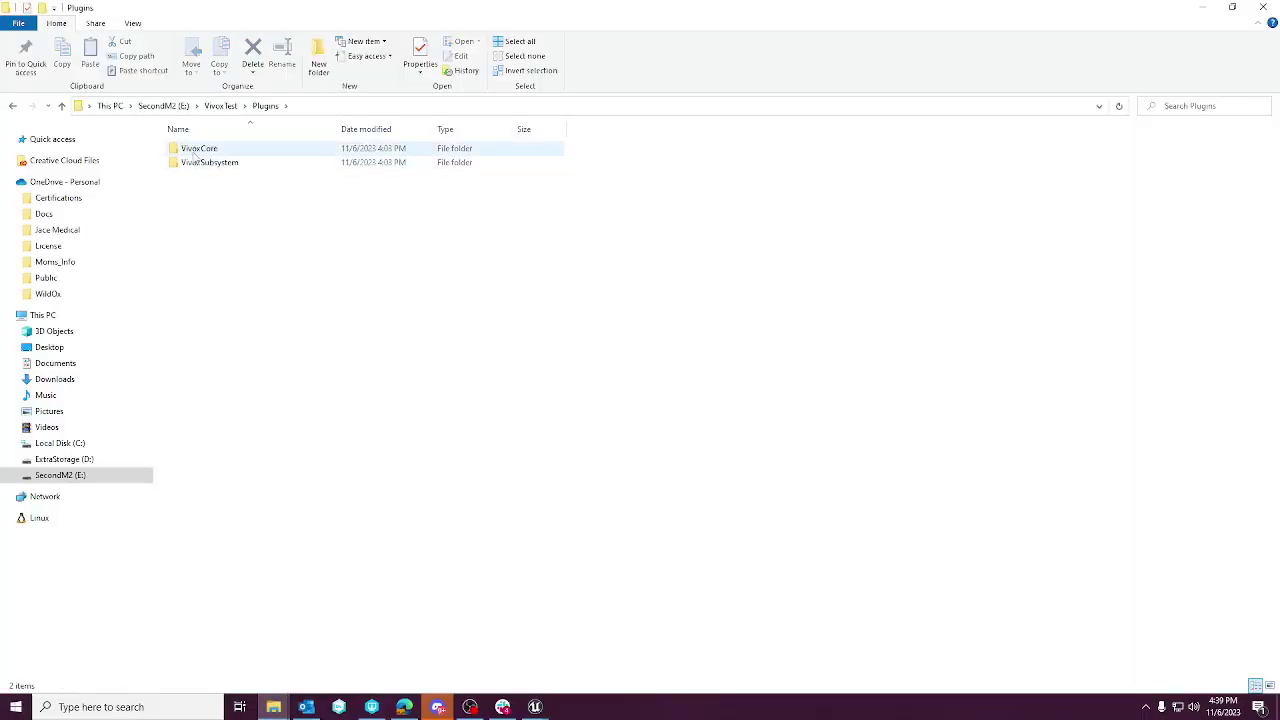
{"action": "left_click", "coordinate": [194, 153]}
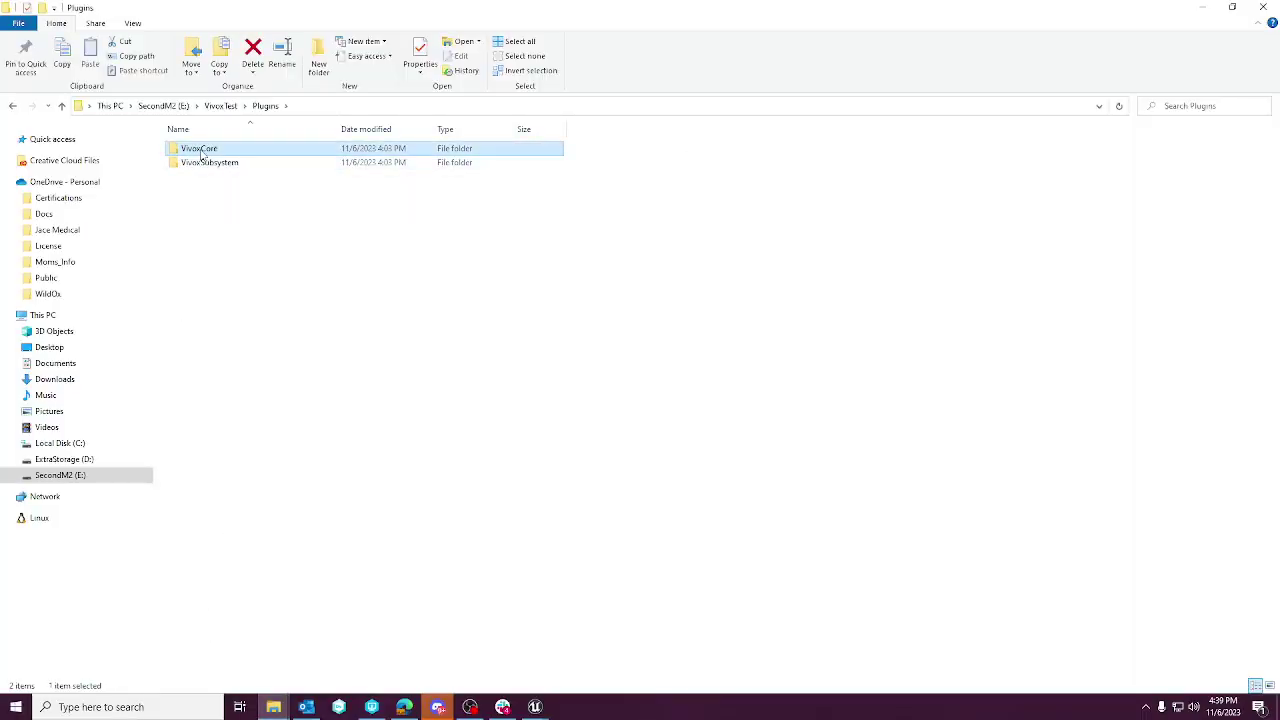
- Open VivoxSubsystem.uplugin from the VivoxSubsystem folder in Notepad, examine its Plugins dependency and Description entries, and close Notepad and File Explorer
{"action": "double_click", "coordinate": [197, 162]}
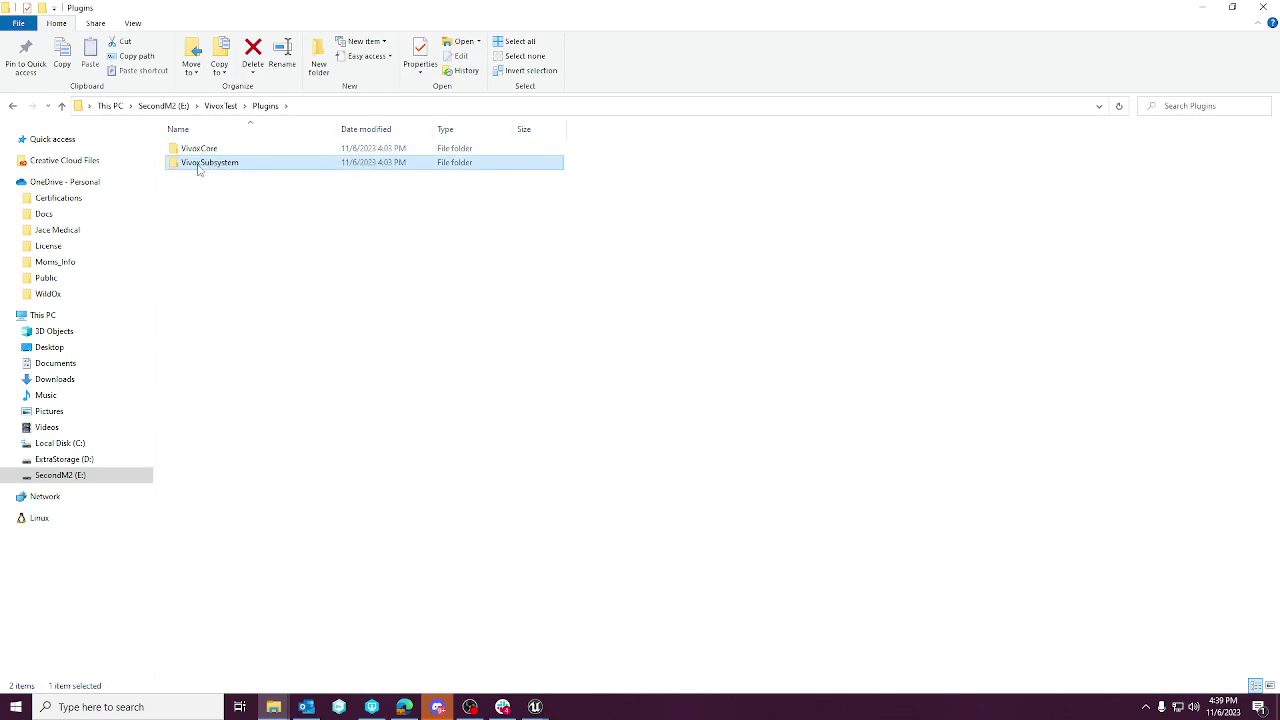
{"action": "left_click", "coordinate": [212, 220]}
{"action": "right_click", "coordinate": [212, 220]}
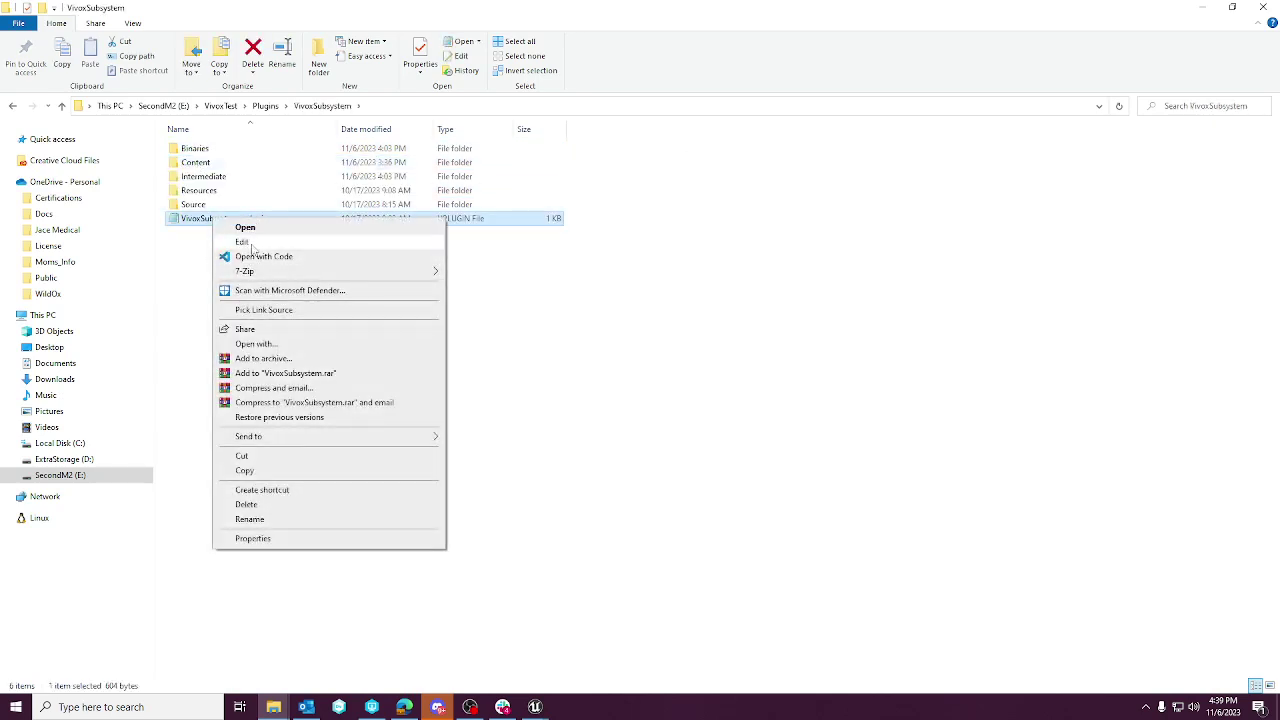
{"action": "left_click", "coordinate": [235, 272]}
{"action": "left_click_drag", "start_coordinate": [251, 440], "coordinate": [95, 382]}
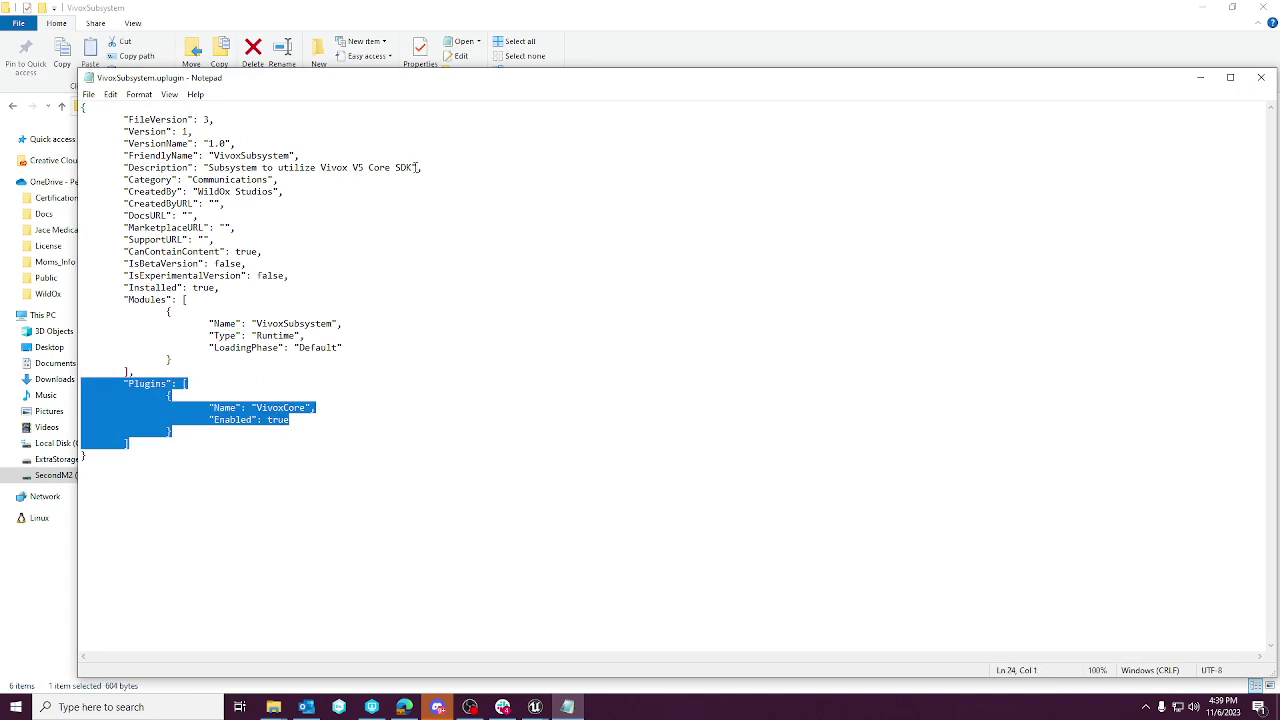
{"action": "left_click_drag", "start_coordinate": [413, 168], "coordinate": [208, 168]}
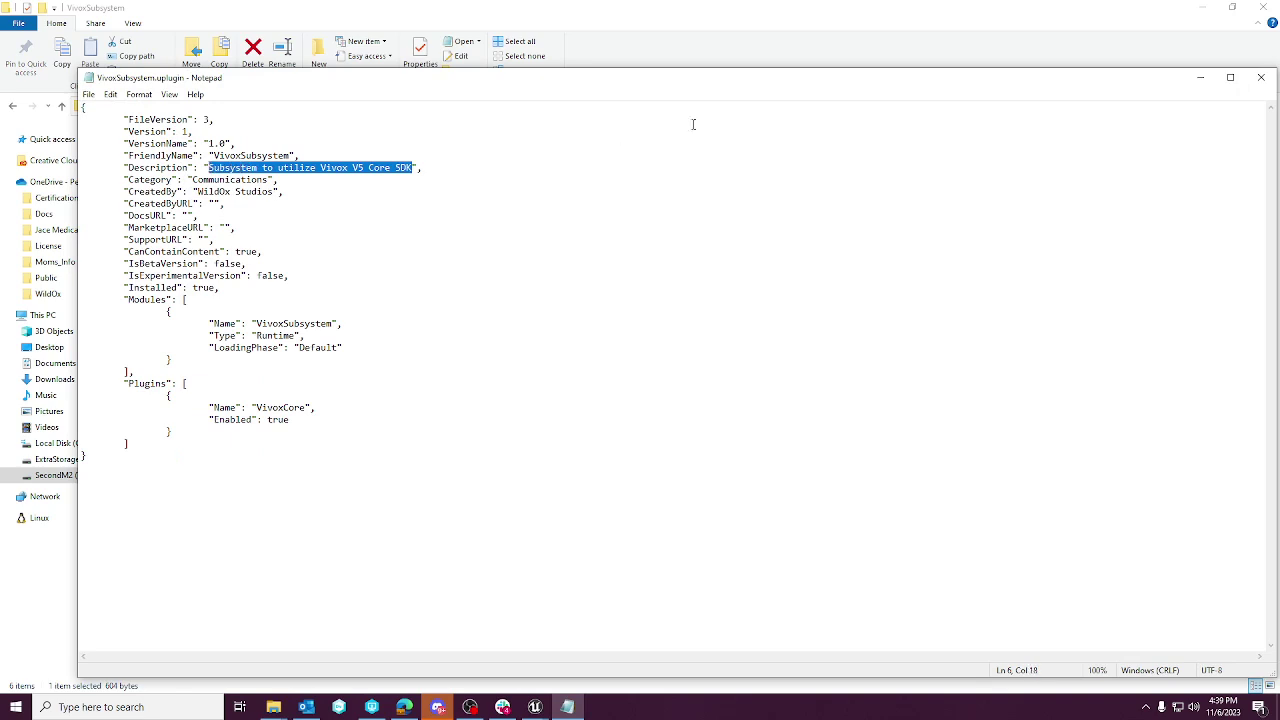
{"action": "left_click", "coordinate": [1261, 77]}
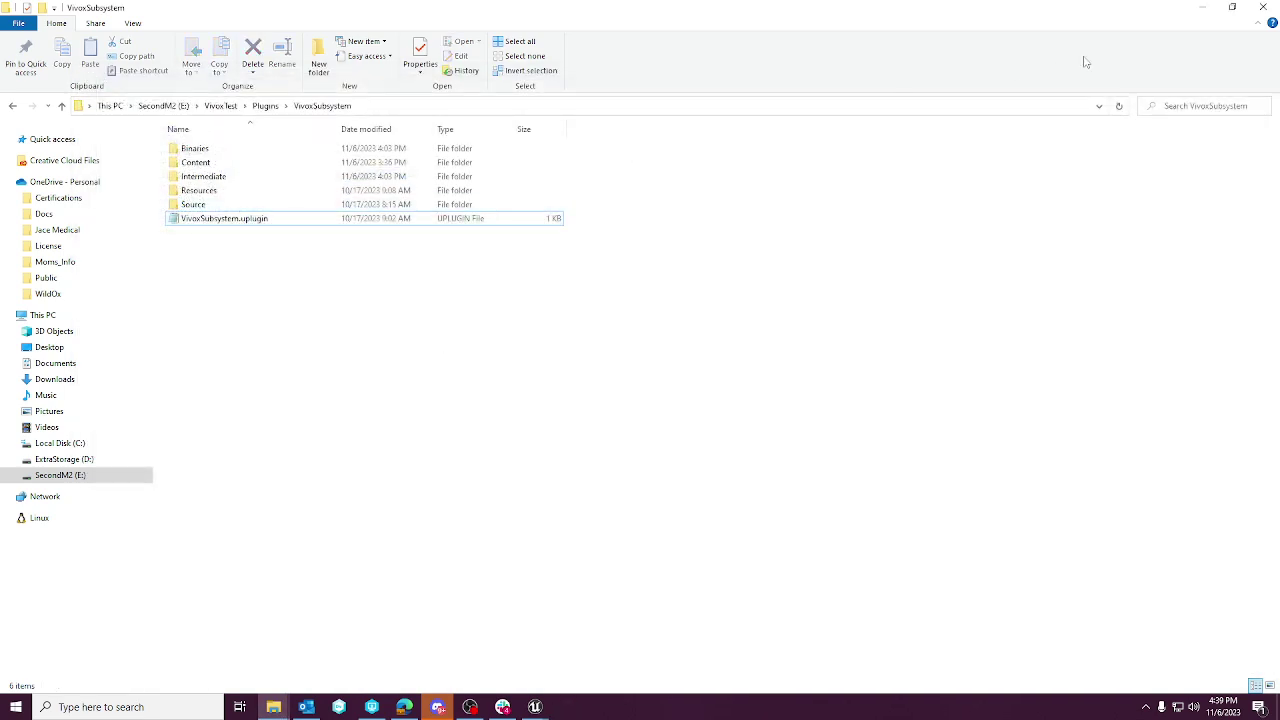
{"action": "left_click", "coordinate": [1263, 7]}
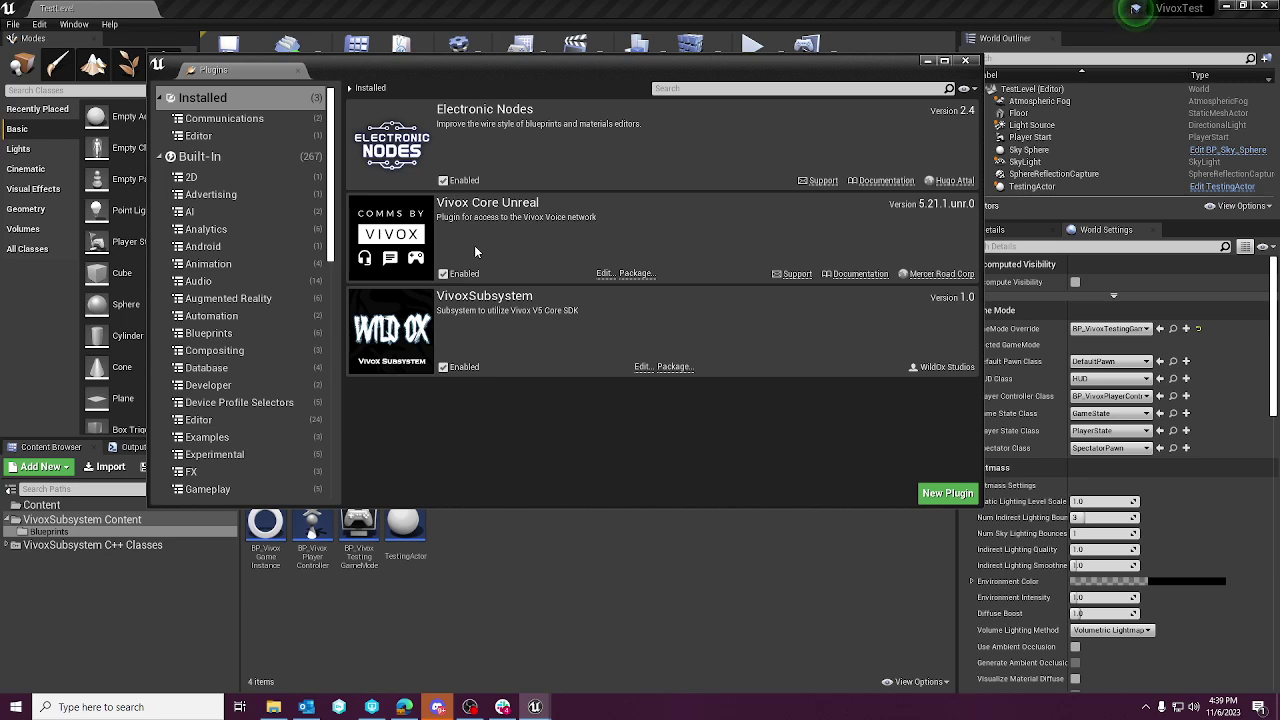
- Search the editor's built-in plugins for "vivox" to check Epic's own Vivox Plugin, and close the Plugins window
{"action": "left_click", "coordinate": [222, 158]}
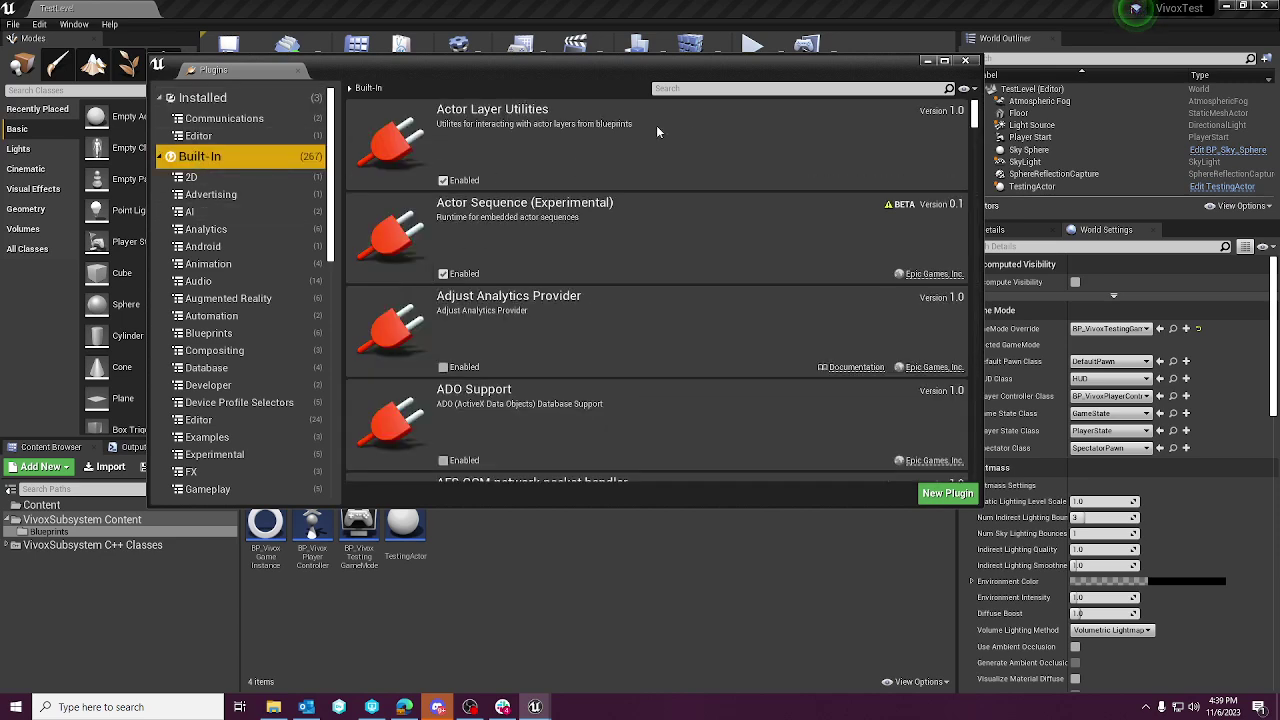
{"action": "left_click", "coordinate": [688, 88]}
{"action": "type", "text": "vivox"}
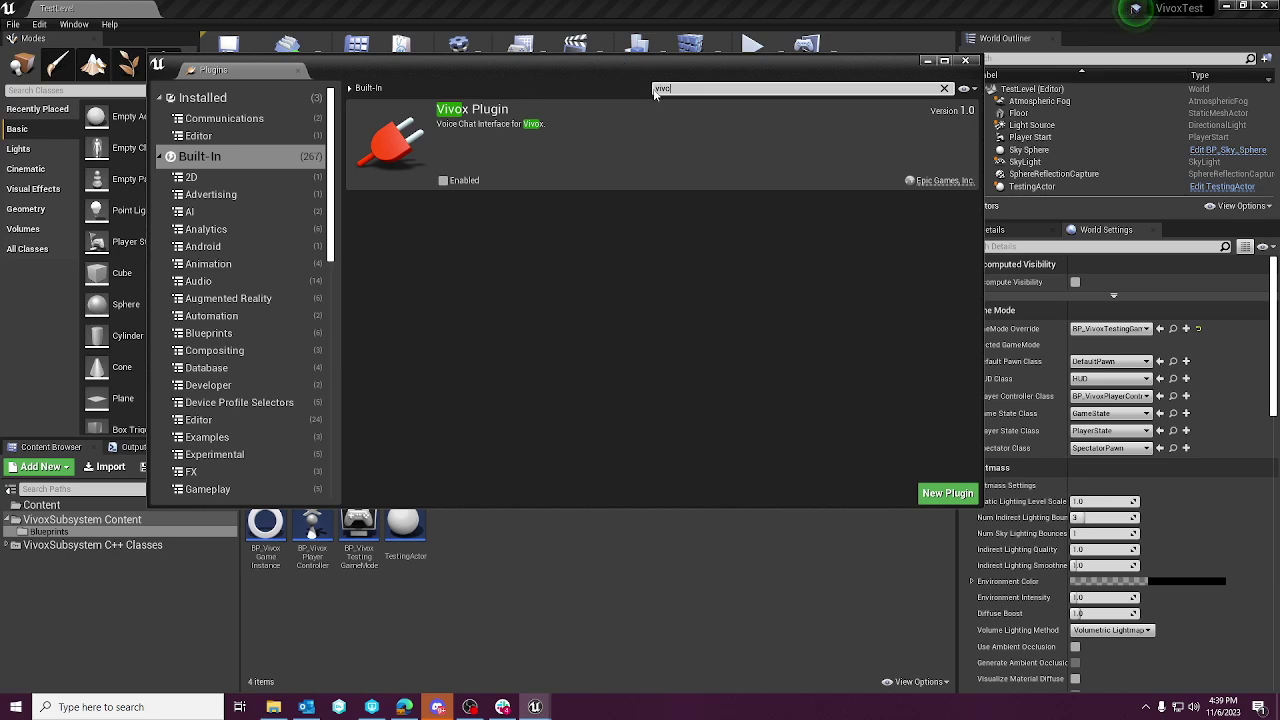
{"action": "left_click", "coordinate": [965, 61]}
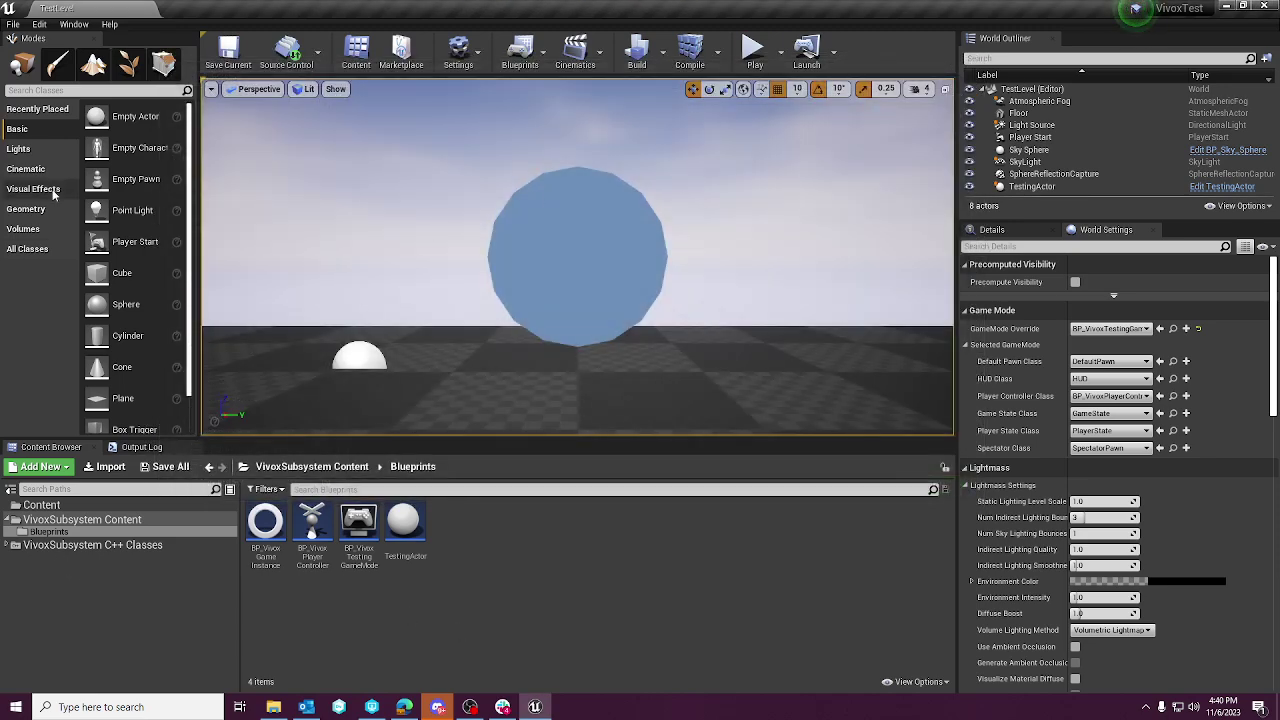
- Open the Project Settings and show the VivoxSubsystem plugin's general and credentials settings
{"action": "left_click", "coordinate": [40, 24]}
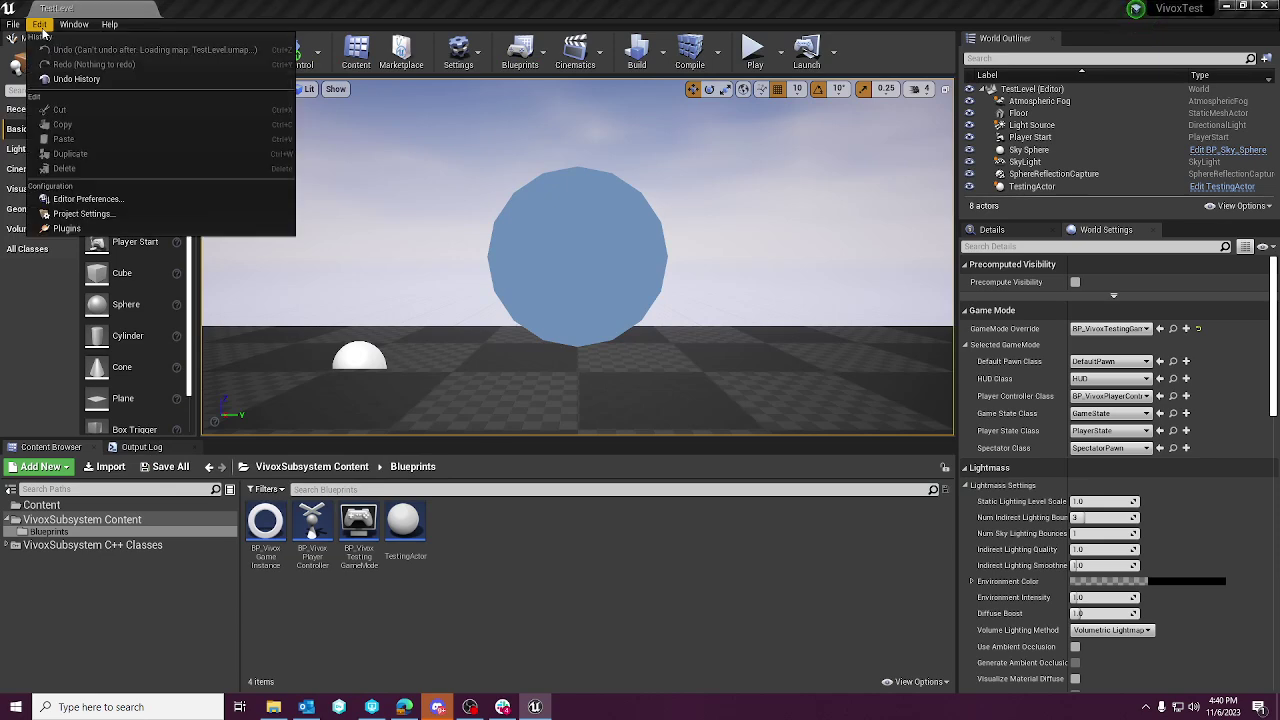
{"action": "left_click", "coordinate": [82, 215]}
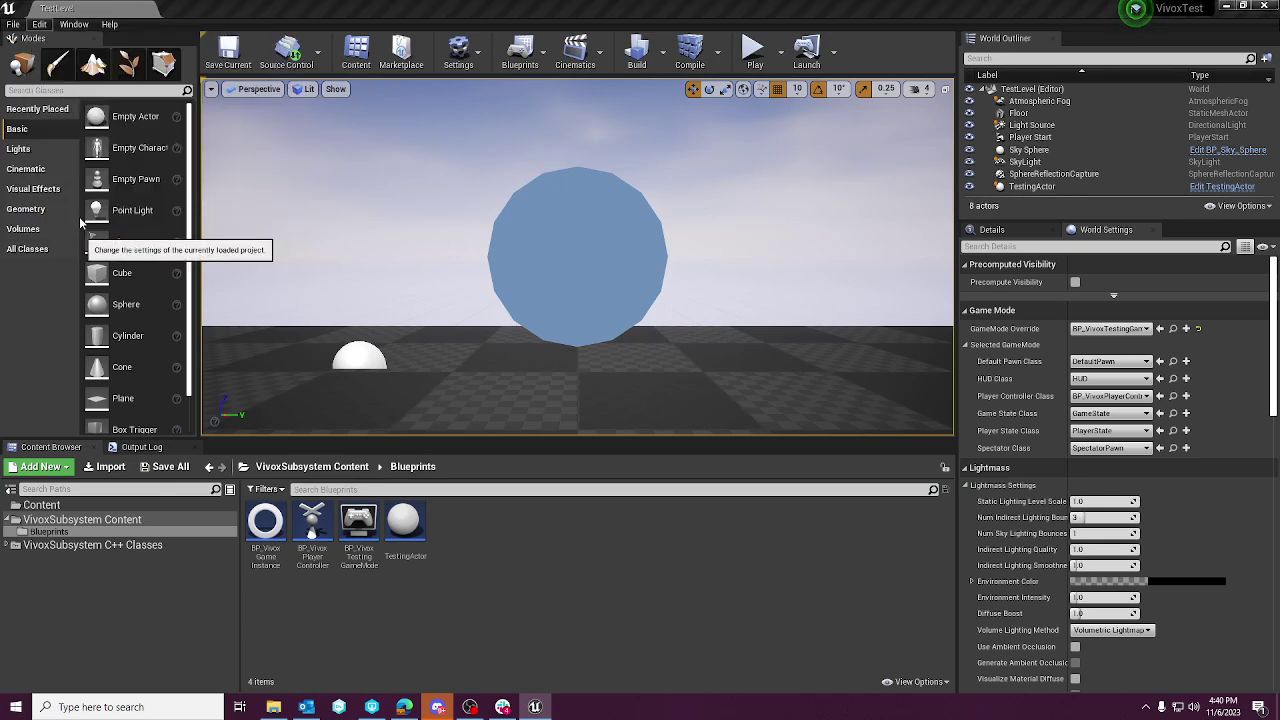
{"action": "left_click_drag", "start_coordinate": [174, 302], "coordinate": [173, 368]}
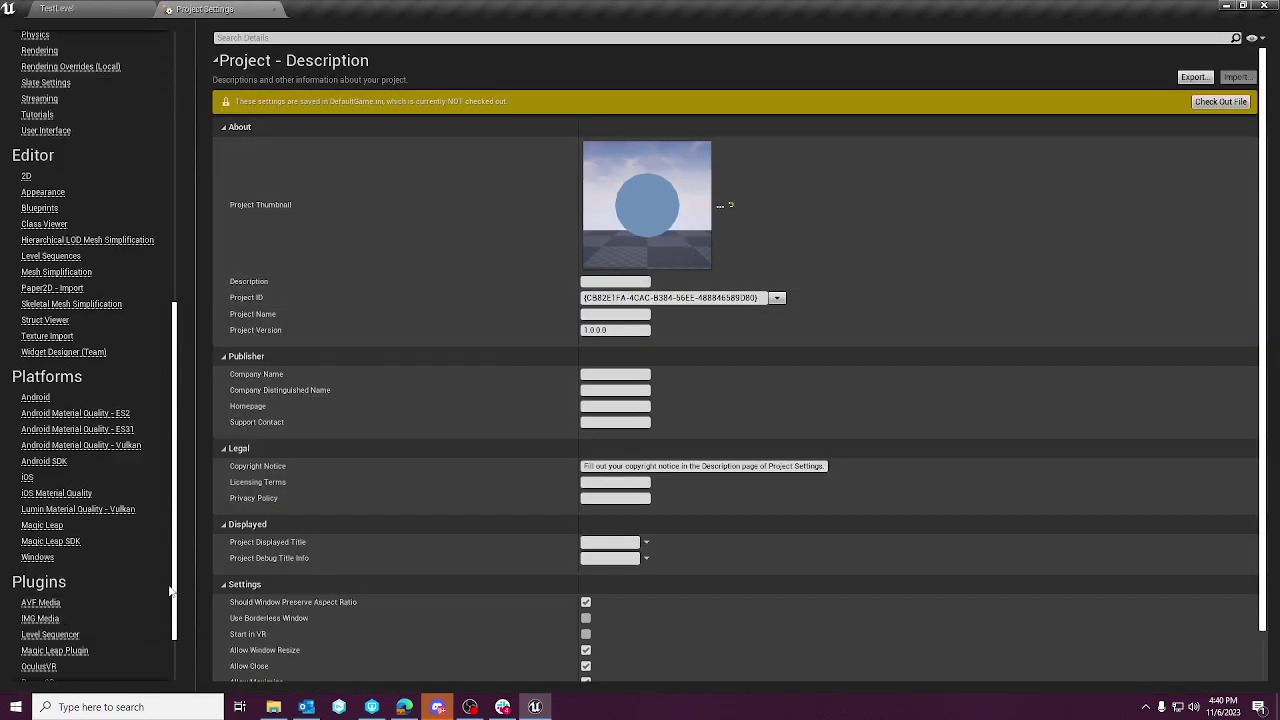
{"action": "scroll", "coordinate": [170, 591], "scroll_direction": "down", "scroll_amount": 2}
{"action": "left_click", "coordinate": [50, 649]}
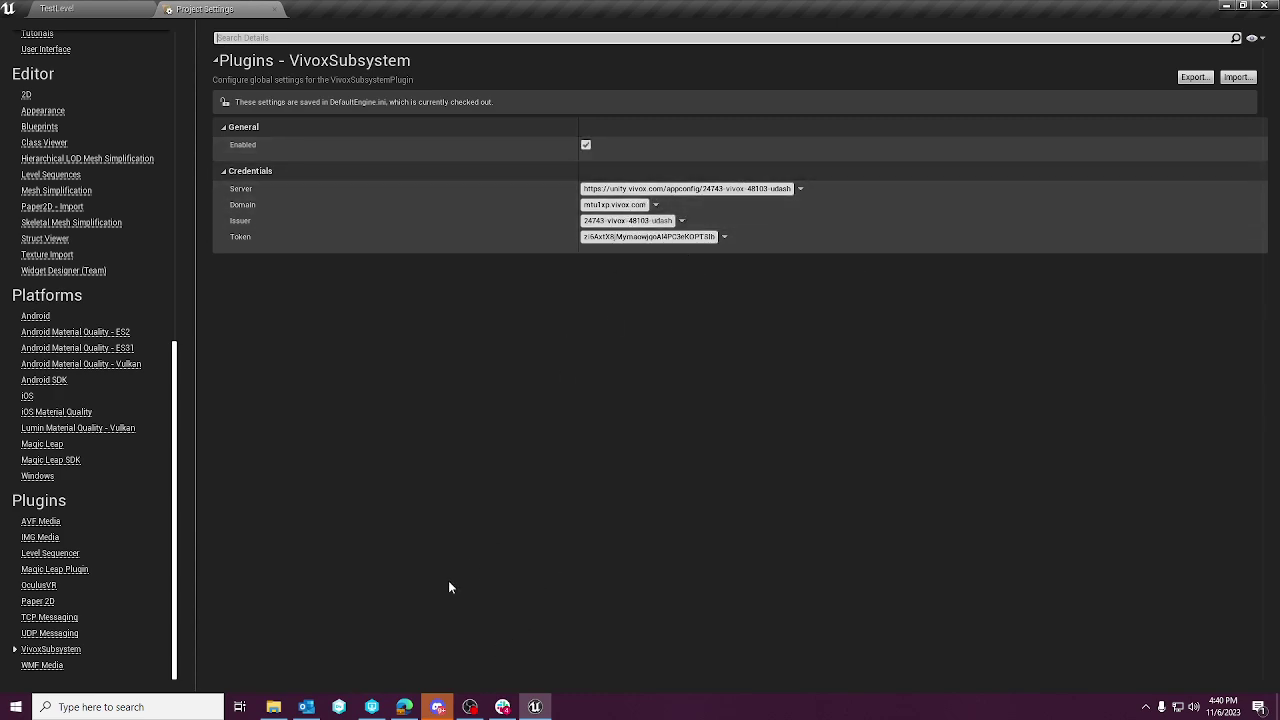
- Switch to the browser's Vivox Credentials page, compare its fields with the VivoxSubsystem settings in Unreal Editor, and close the Project Settings
{"action": "key", "text": "alt+Tab"}
{"action": "scroll", "coordinate": [550, 462], "scroll_direction": "up", "scroll_amount": 2}
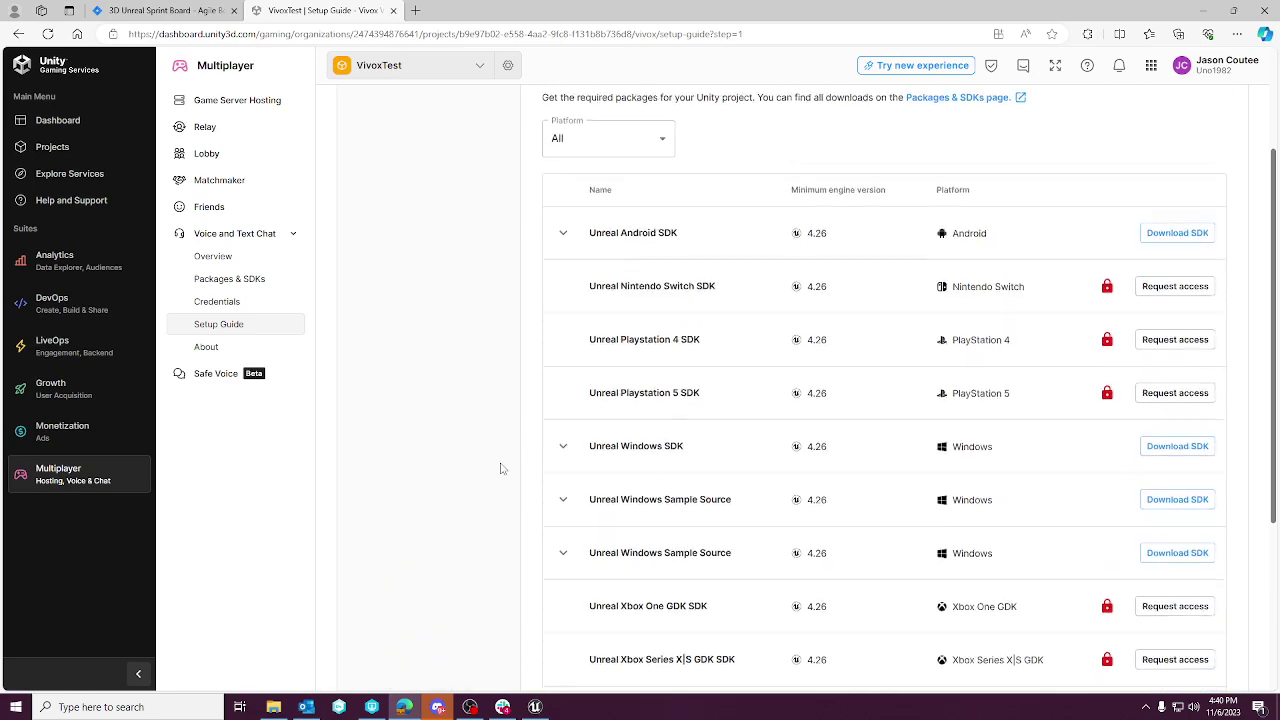
{"action": "scroll", "coordinate": [847, 321], "scroll_direction": "up", "scroll_amount": 2}
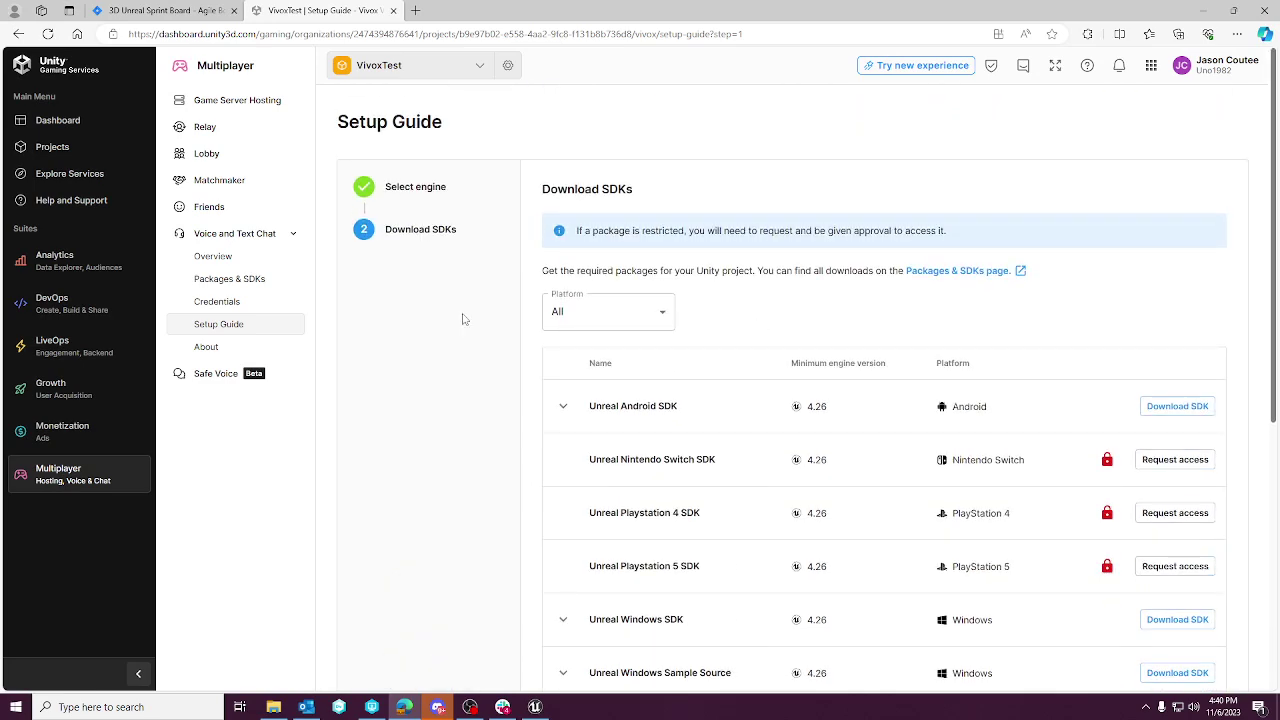
{"action": "scroll", "coordinate": [540, 303], "scroll_direction": "down", "scroll_amount": 3}
{"action": "scroll", "coordinate": [429, 329], "scroll_direction": "up", "scroll_amount": 3}
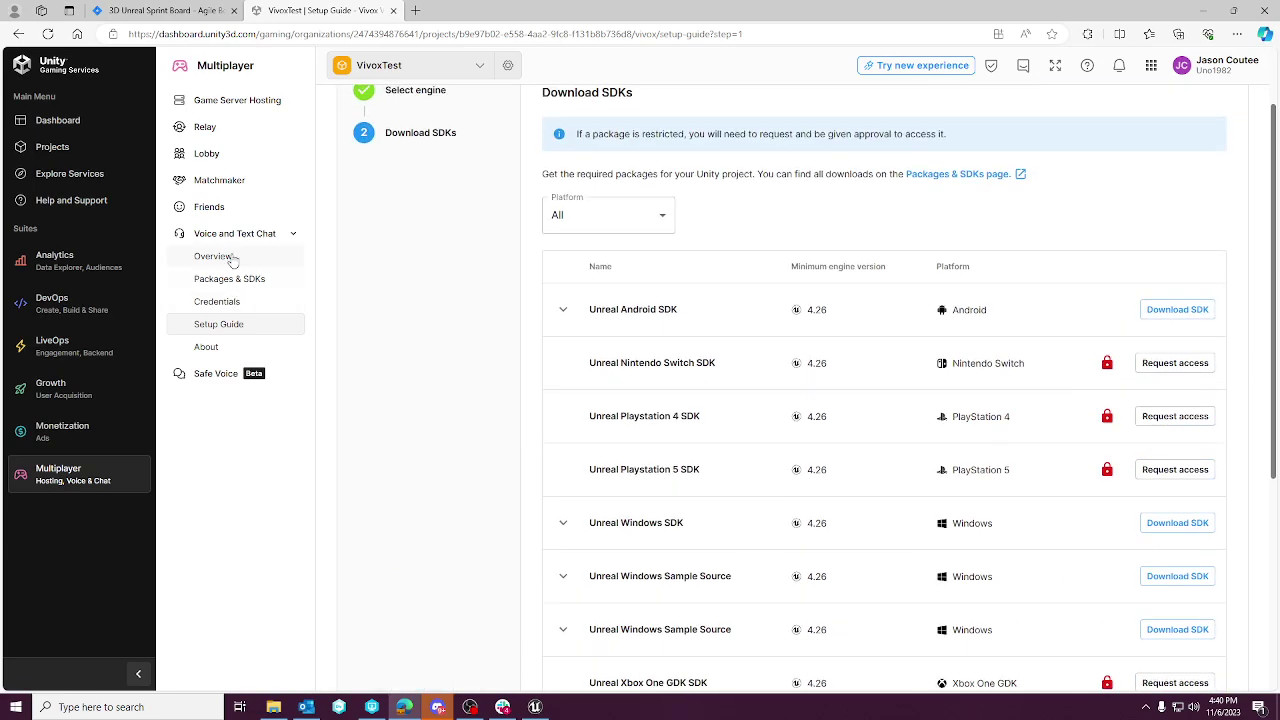
{"action": "left_click", "coordinate": [213, 256]}
{"action": "left_click", "coordinate": [238, 302]}
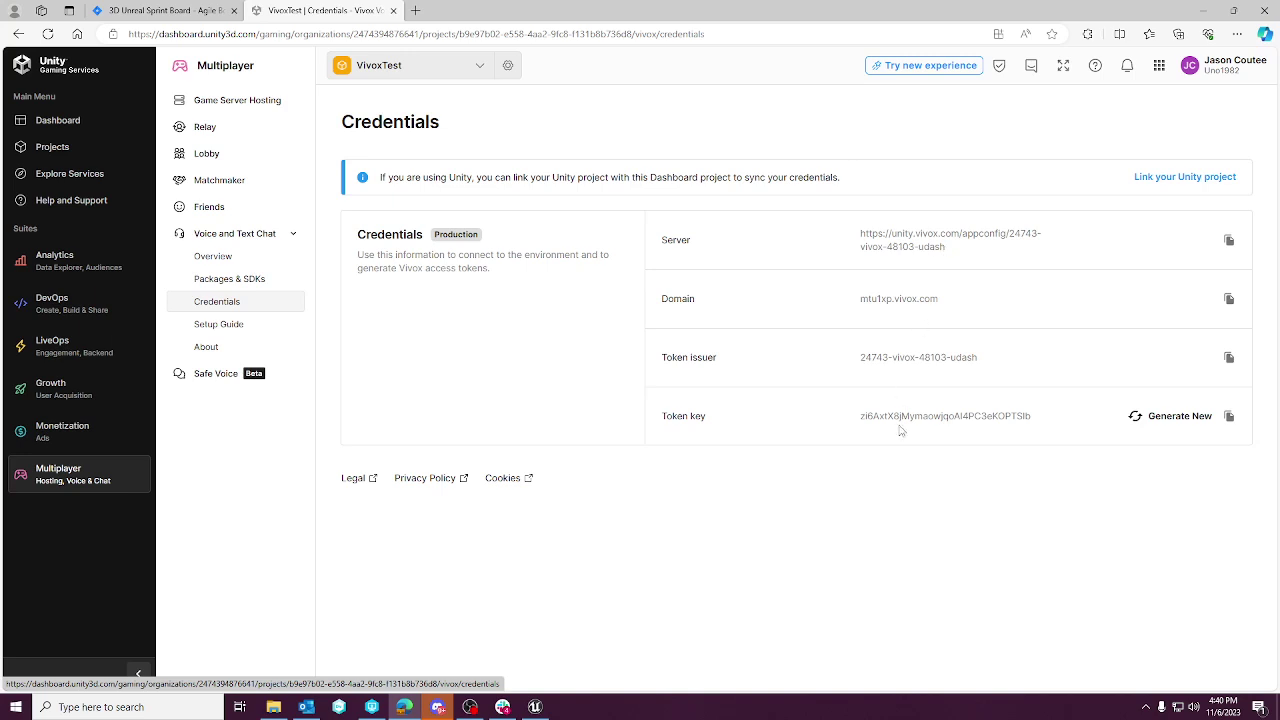
{"action": "left_click", "coordinate": [535, 707]}
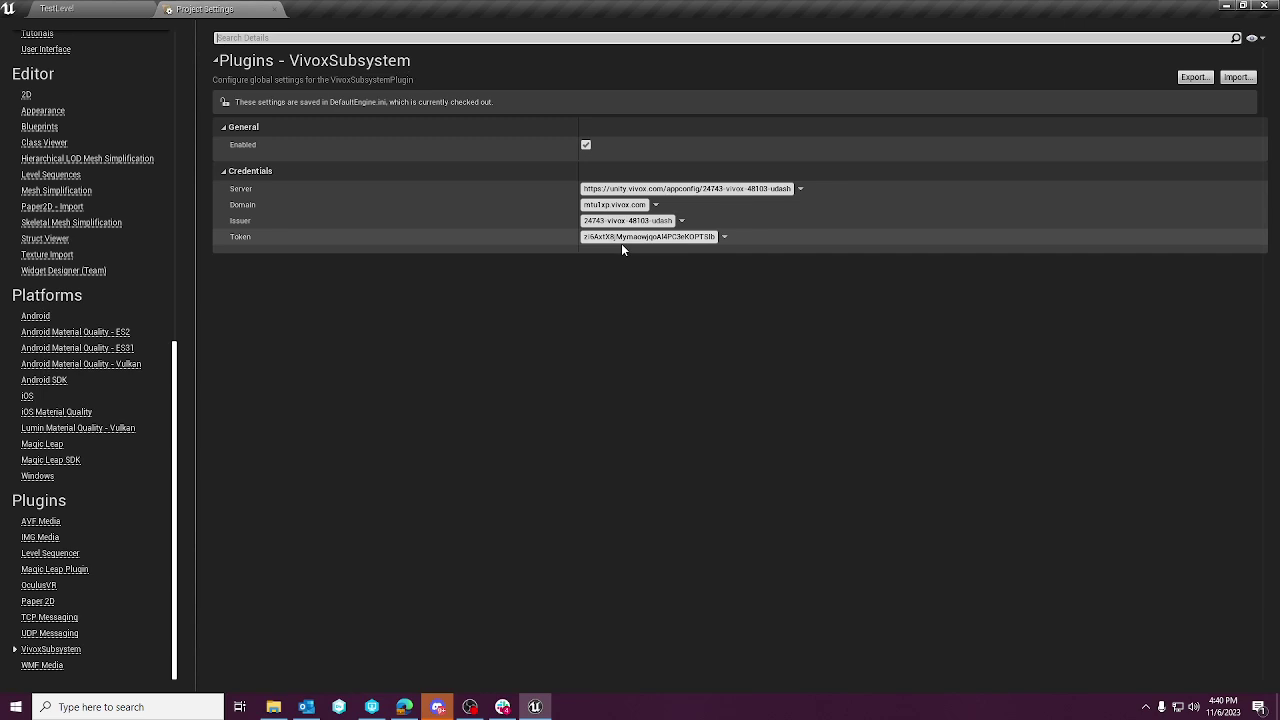
{"action": "left_click", "coordinate": [274, 10]}
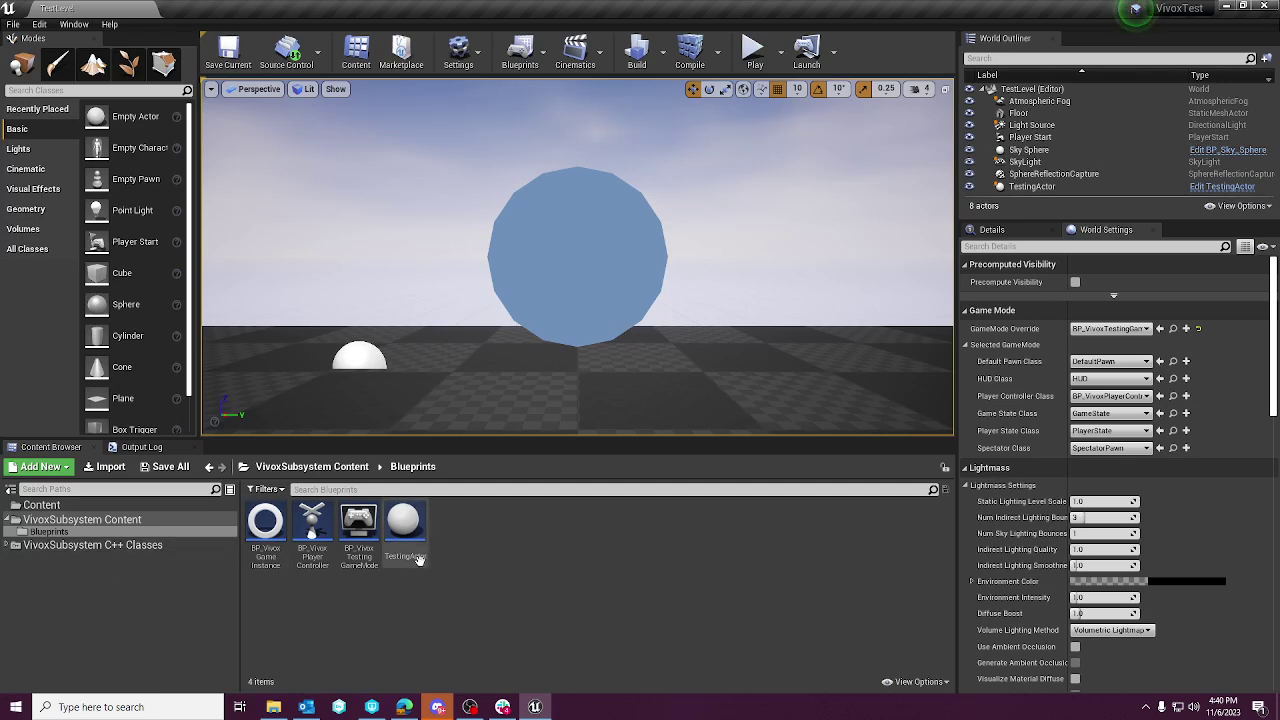
- Check the Content Browser's content display options for the VivoxSubsystem Content folder, and select the BP_VivoxTestingGameMode asset in its Blueprints subfolder
{"action": "left_click", "coordinate": [68, 521]}
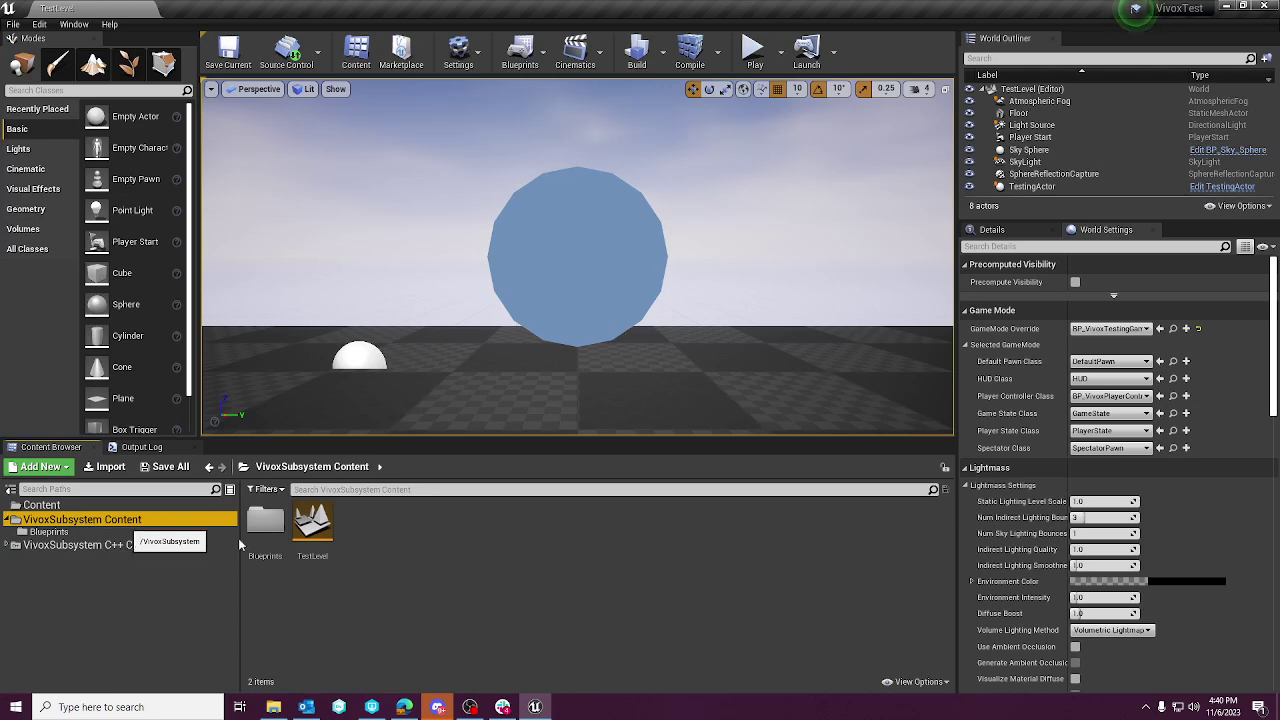
{"action": "left_click", "coordinate": [918, 682]}
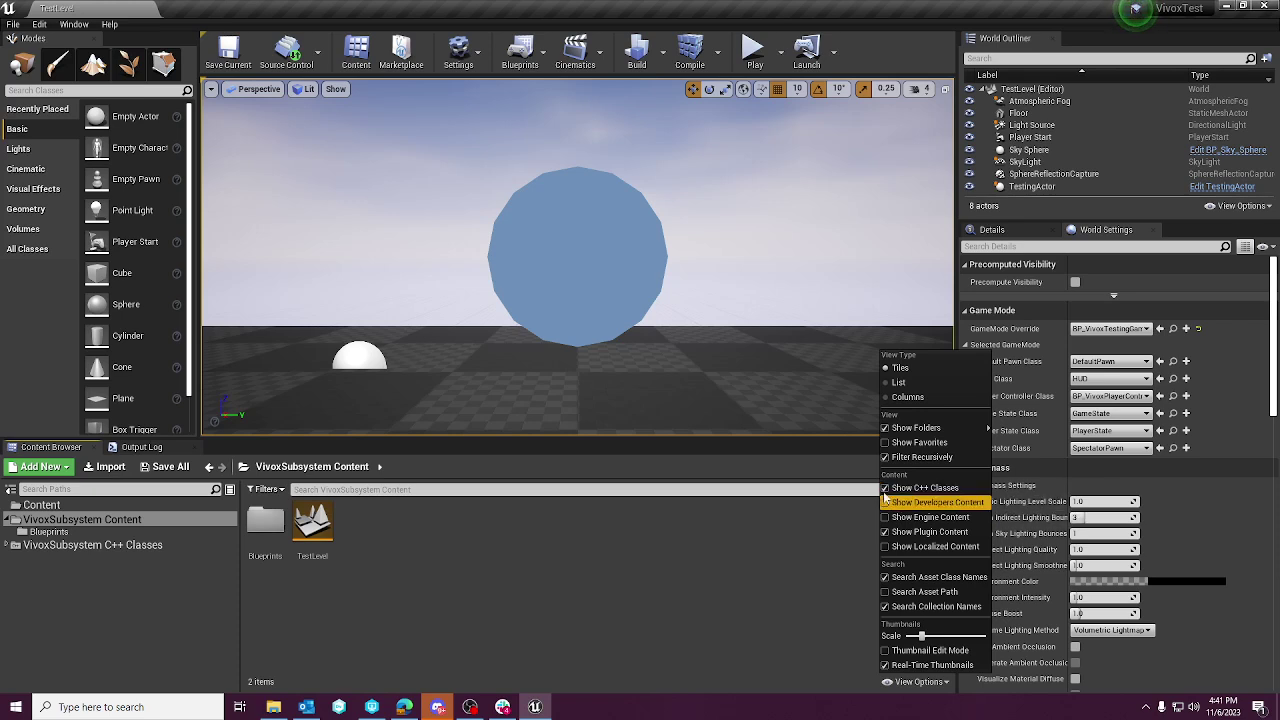
{"action": "left_click", "coordinate": [631, 563]}
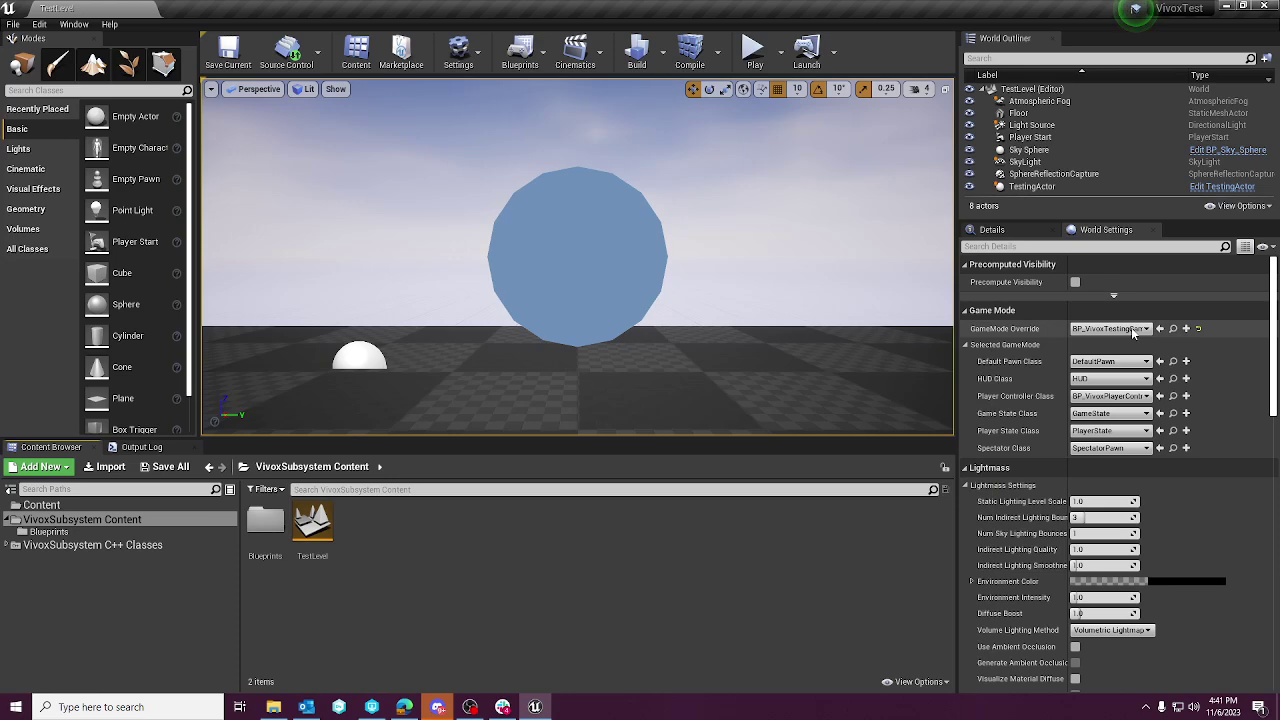
{"action": "left_click", "coordinate": [183, 544]}
{"action": "left_click", "coordinate": [183, 531]}
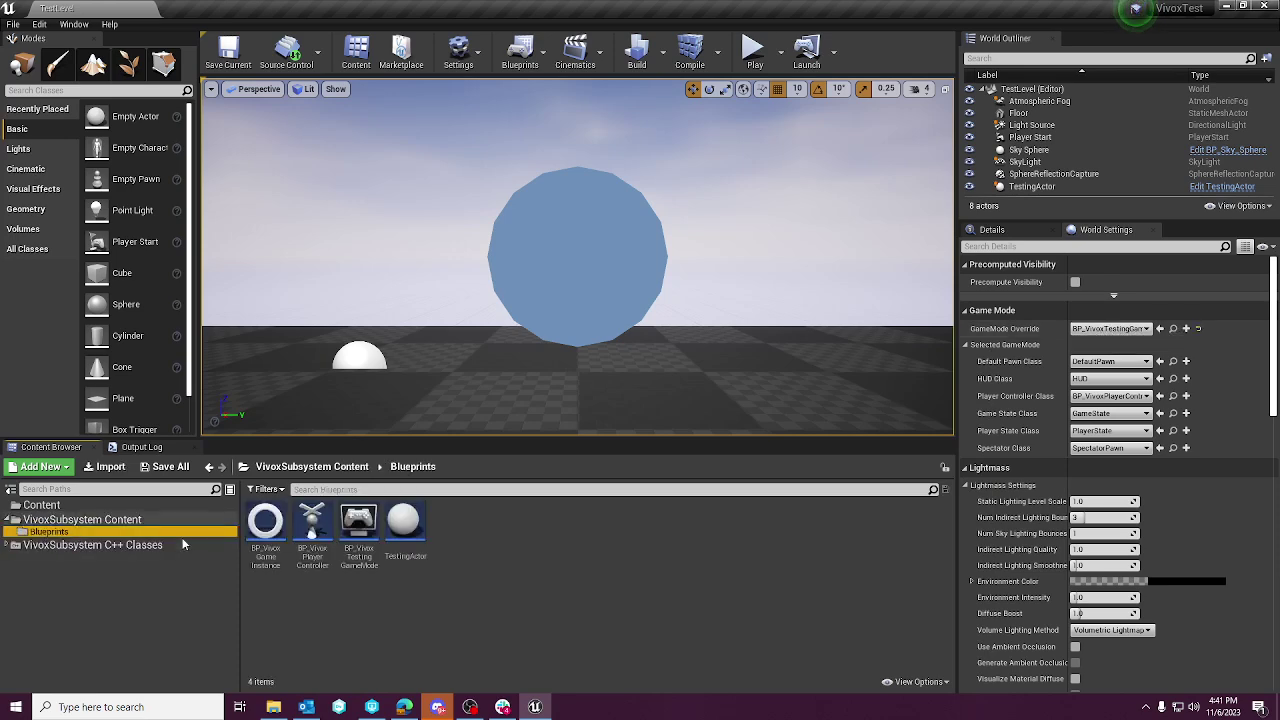
{"action": "left_click", "coordinate": [359, 525]}
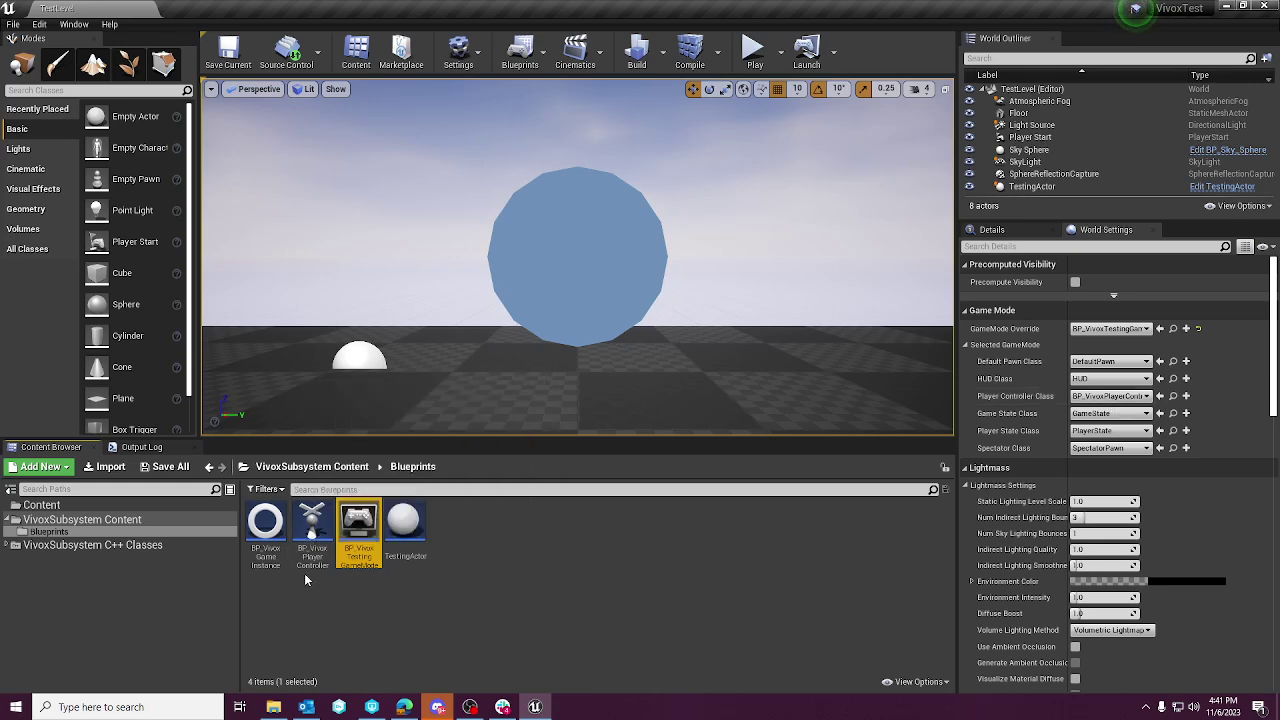
- Open the TestingActor blueprint, examine the global settings, subsystem events, delegates and client login nodes in its Event Graph, and close it
{"action": "double_click", "coordinate": [409, 529]}
{"action": "scroll", "coordinate": [737, 272], "scroll_direction": "down", "scroll_amount": 2}
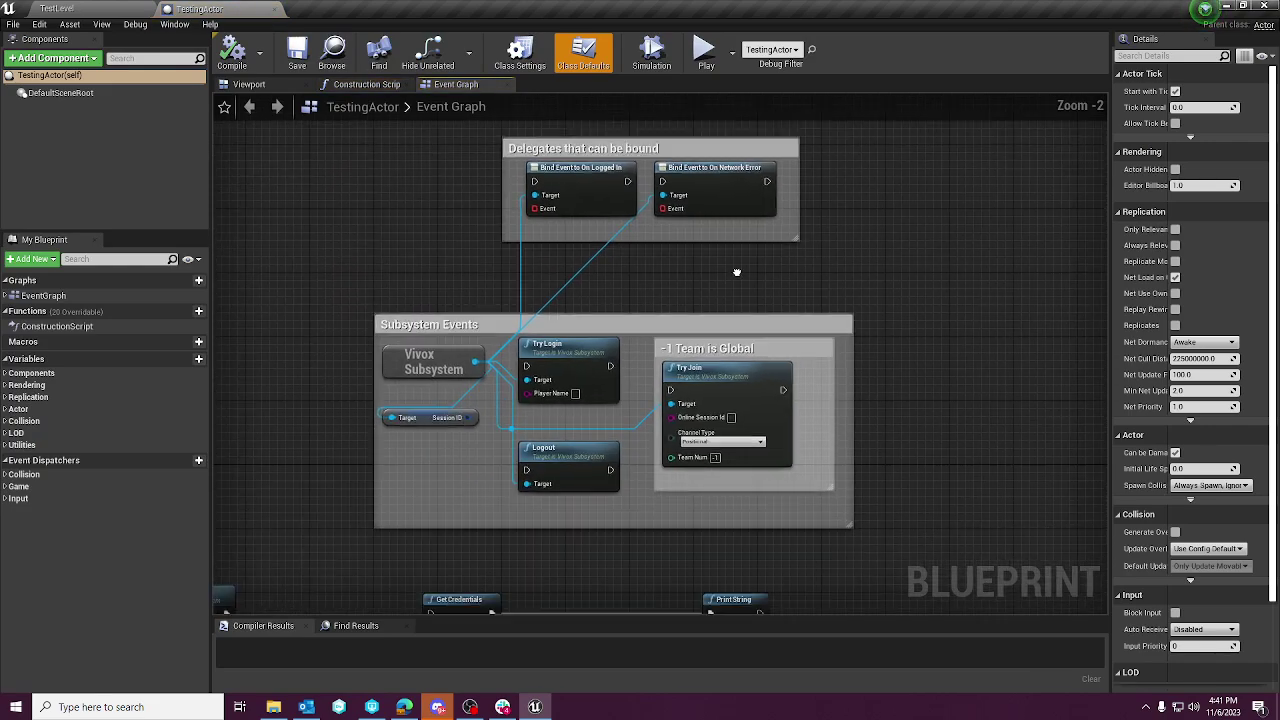
{"action": "scroll", "coordinate": [737, 272], "scroll_direction": "down", "scroll_amount": 3}
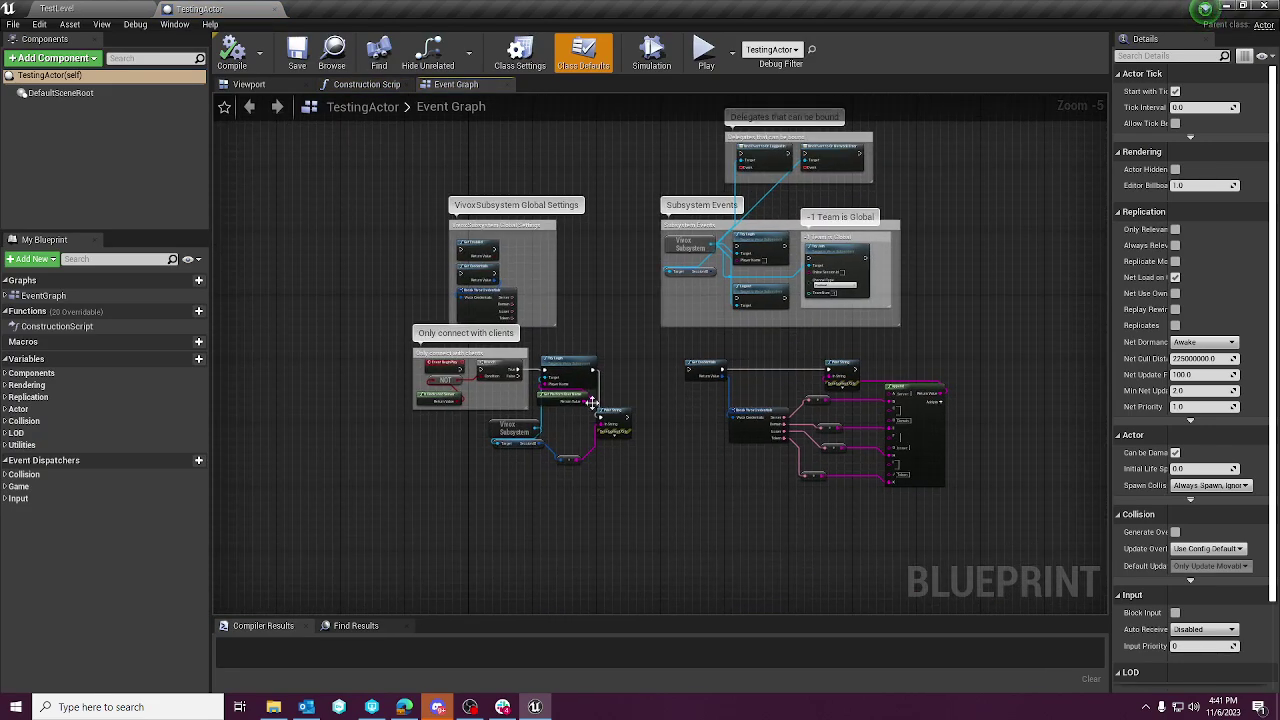
{"action": "scroll", "coordinate": [651, 363], "scroll_direction": "up", "scroll_amount": 2}
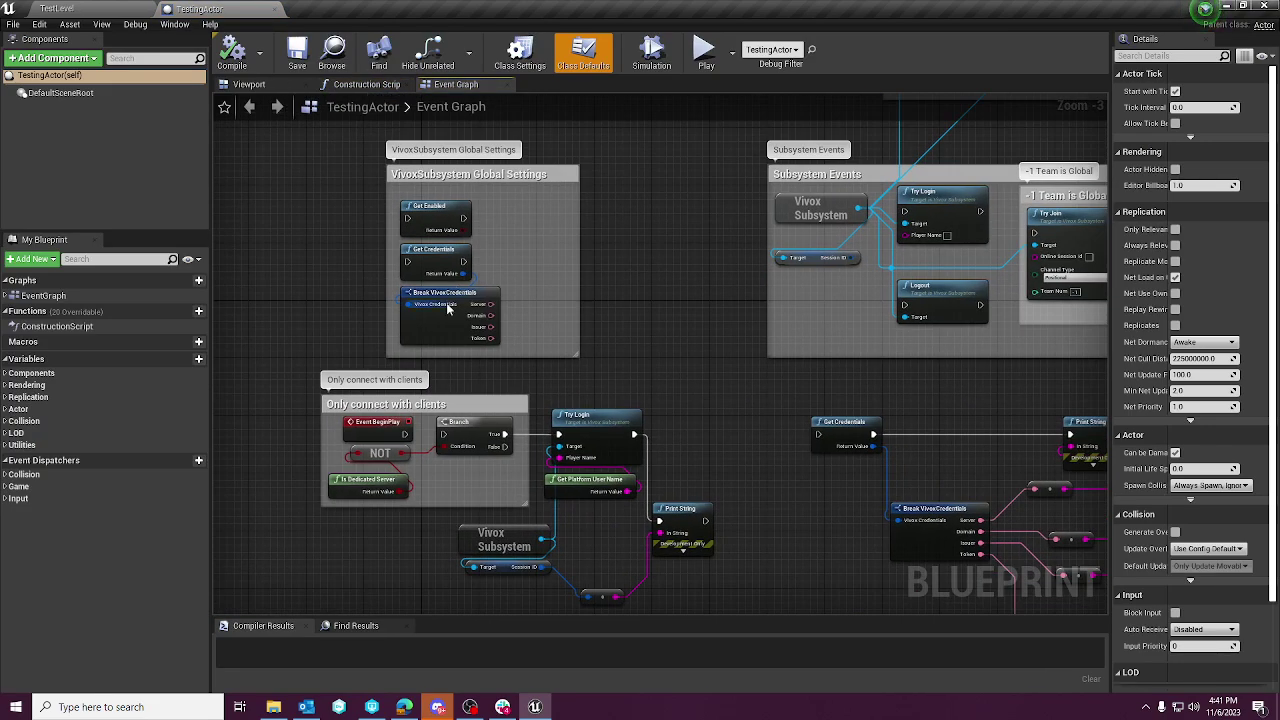
{"action": "right_click_drag", "start_coordinate": [890, 285], "coordinate": [834, 299]}
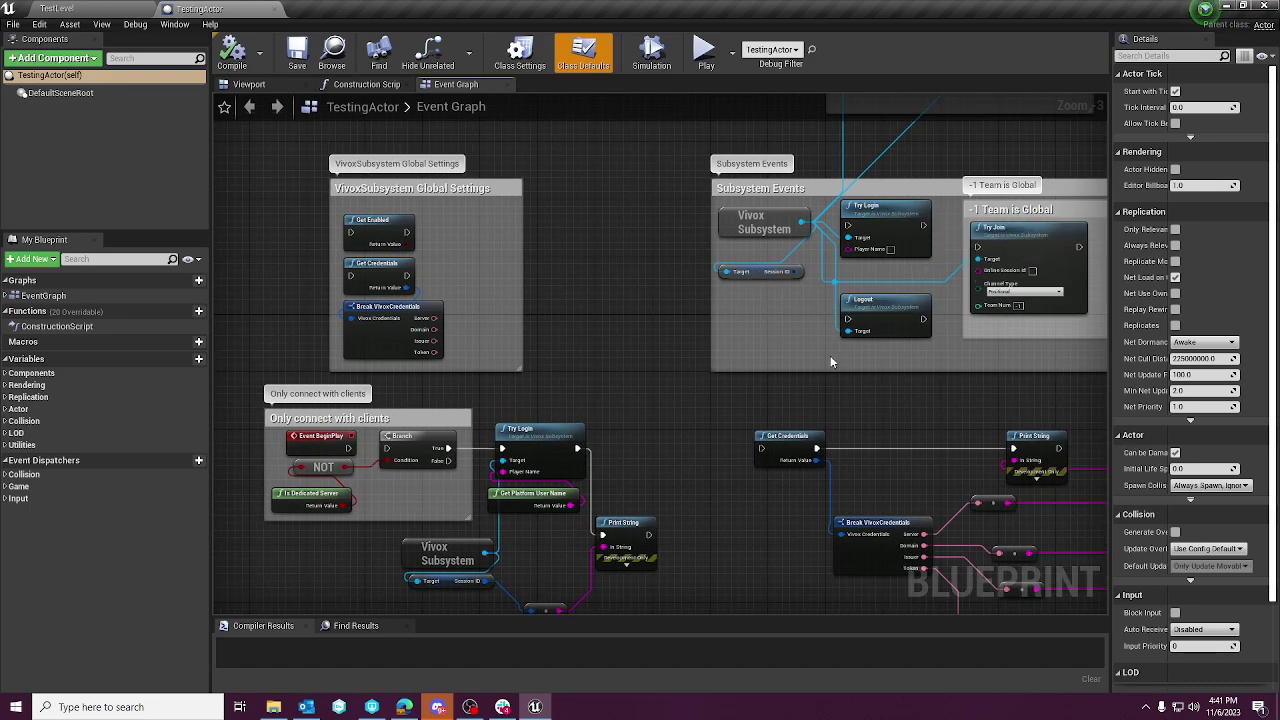
{"action": "right_click_drag", "start_coordinate": [830, 362], "coordinate": [666, 484]}
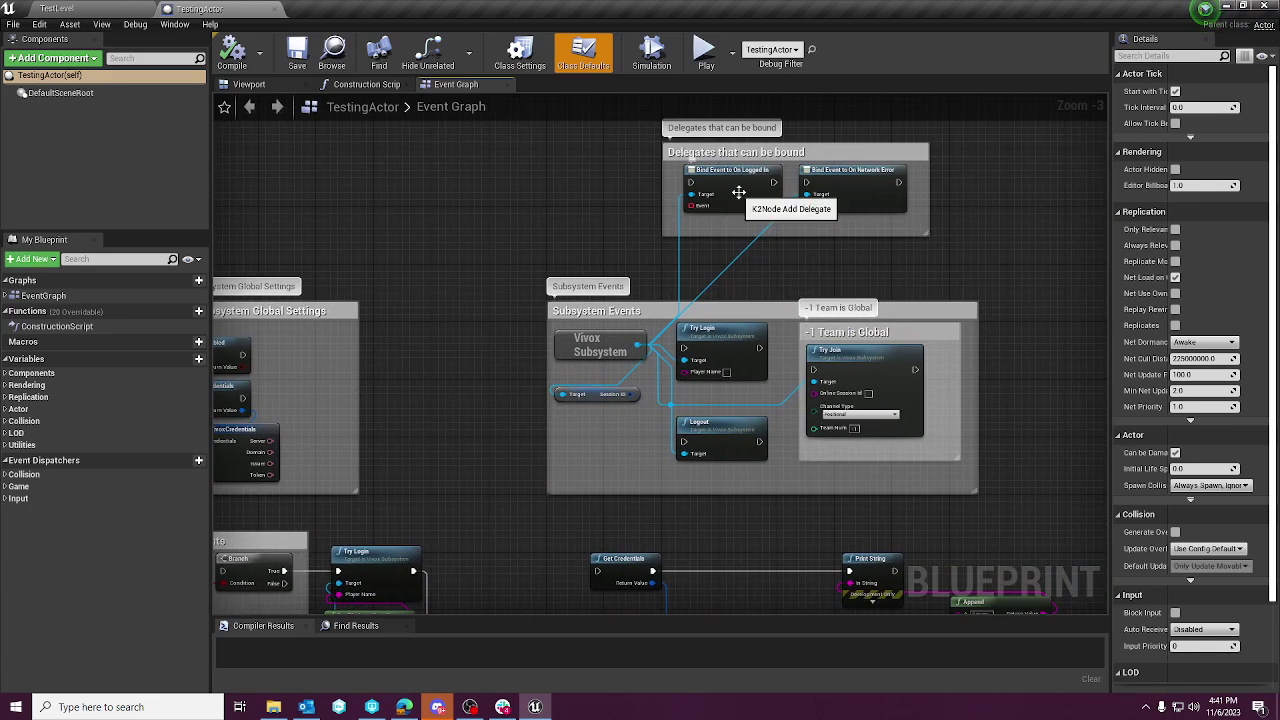
{"action": "right_click_drag", "start_coordinate": [775, 284], "coordinate": [865, 165]}
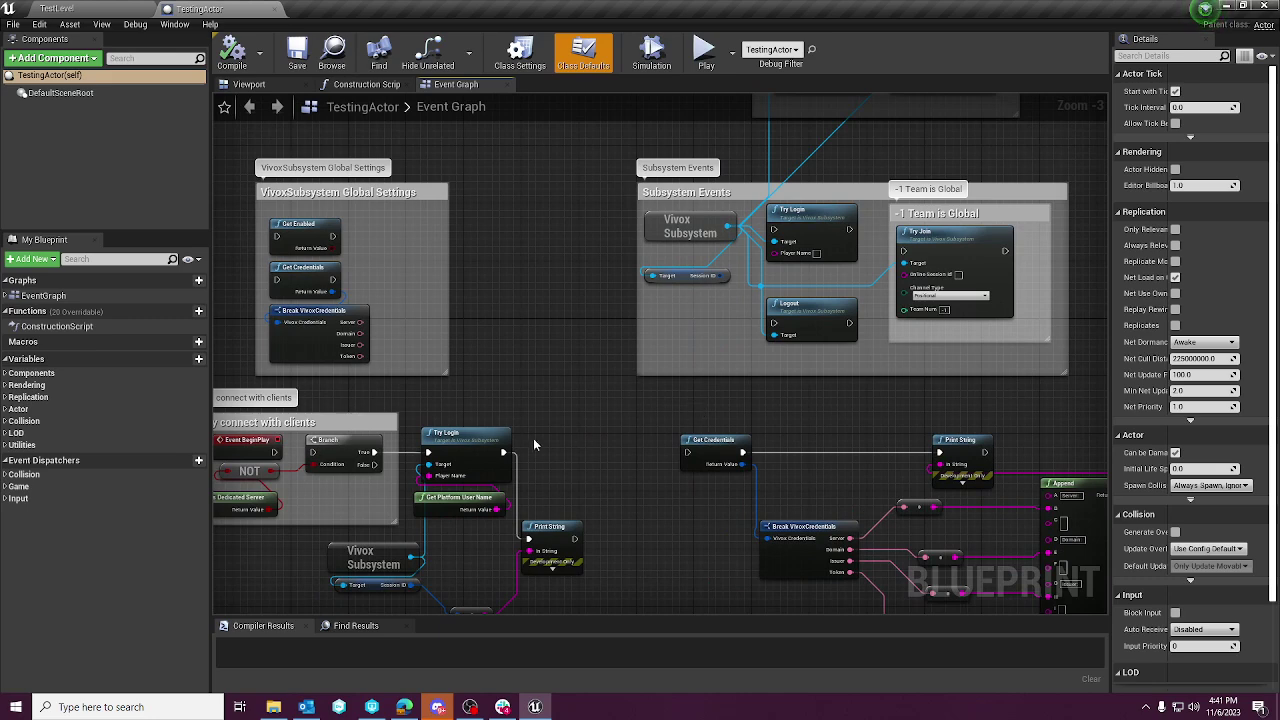
{"action": "right_click_drag", "start_coordinate": [580, 437], "coordinate": [678, 369]}
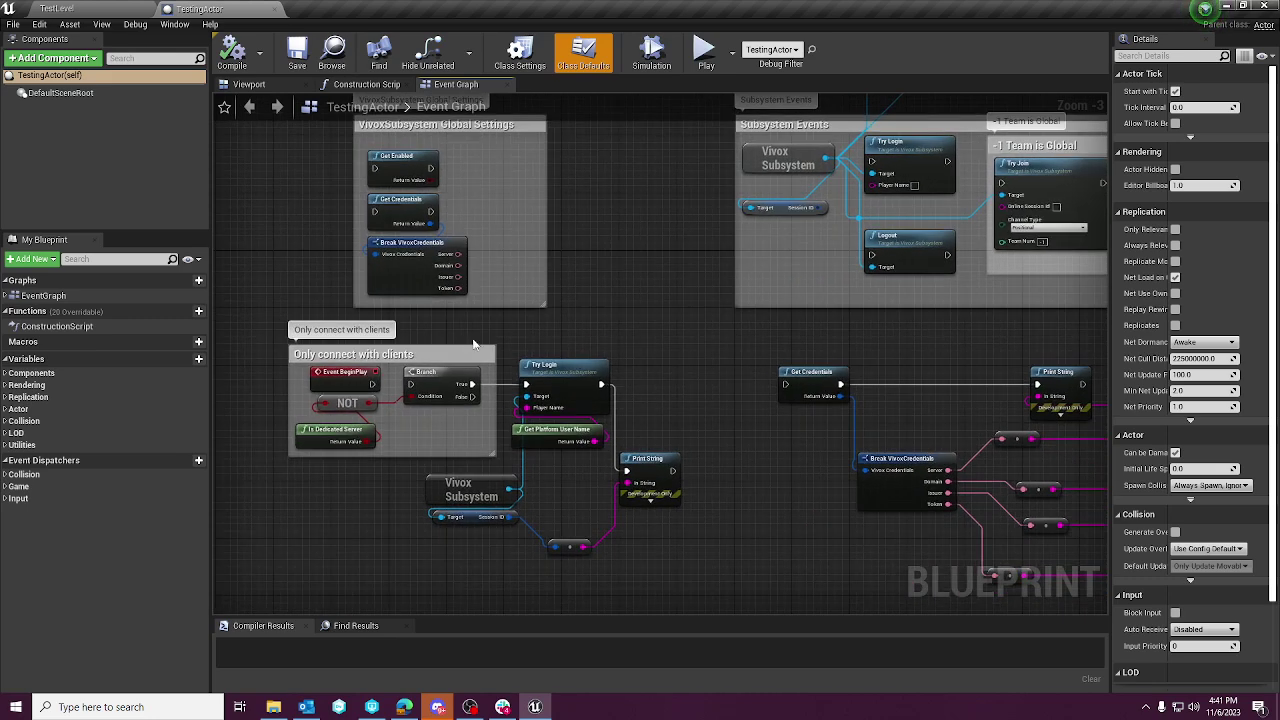
{"action": "left_click", "coordinate": [277, 9]}
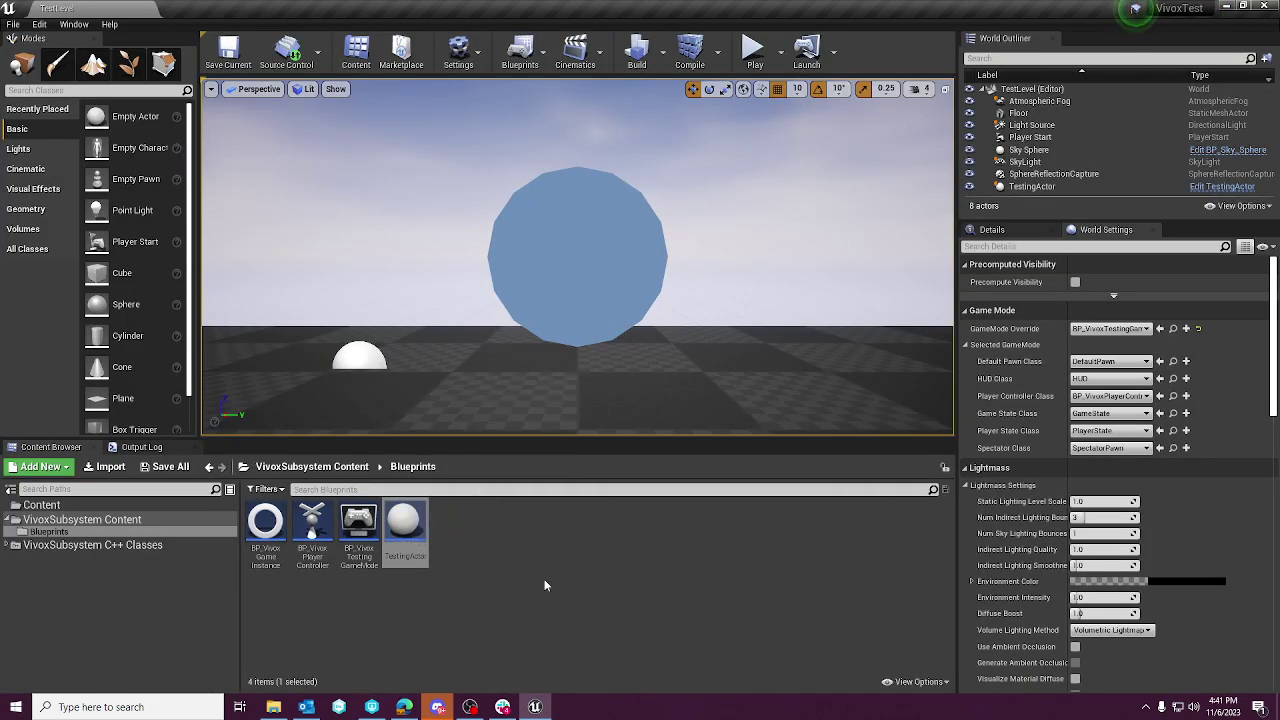
- Open the BP_VivoxPlayerController blueprint from the Blueprints folder to show its Event Graph
{"action": "left_click", "coordinate": [310, 530]}
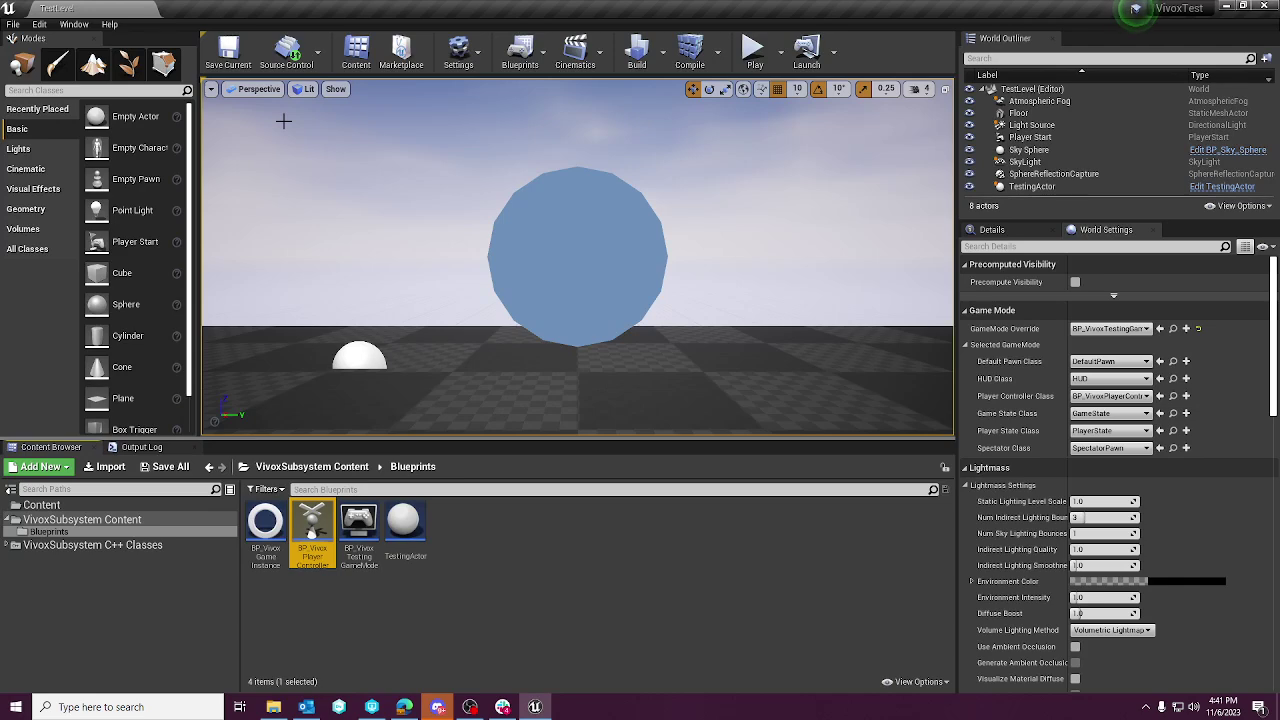
{"action": "left_click", "coordinate": [311, 560]}
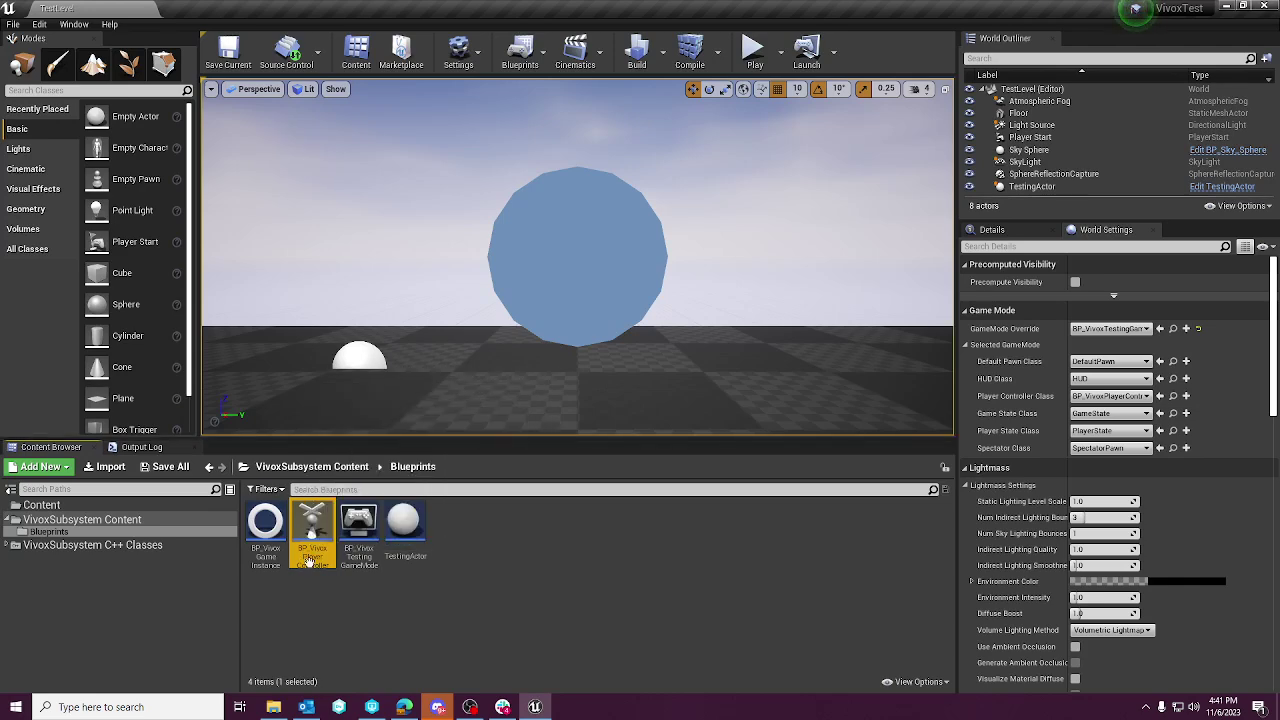
{"action": "double_click", "coordinate": [311, 560]}
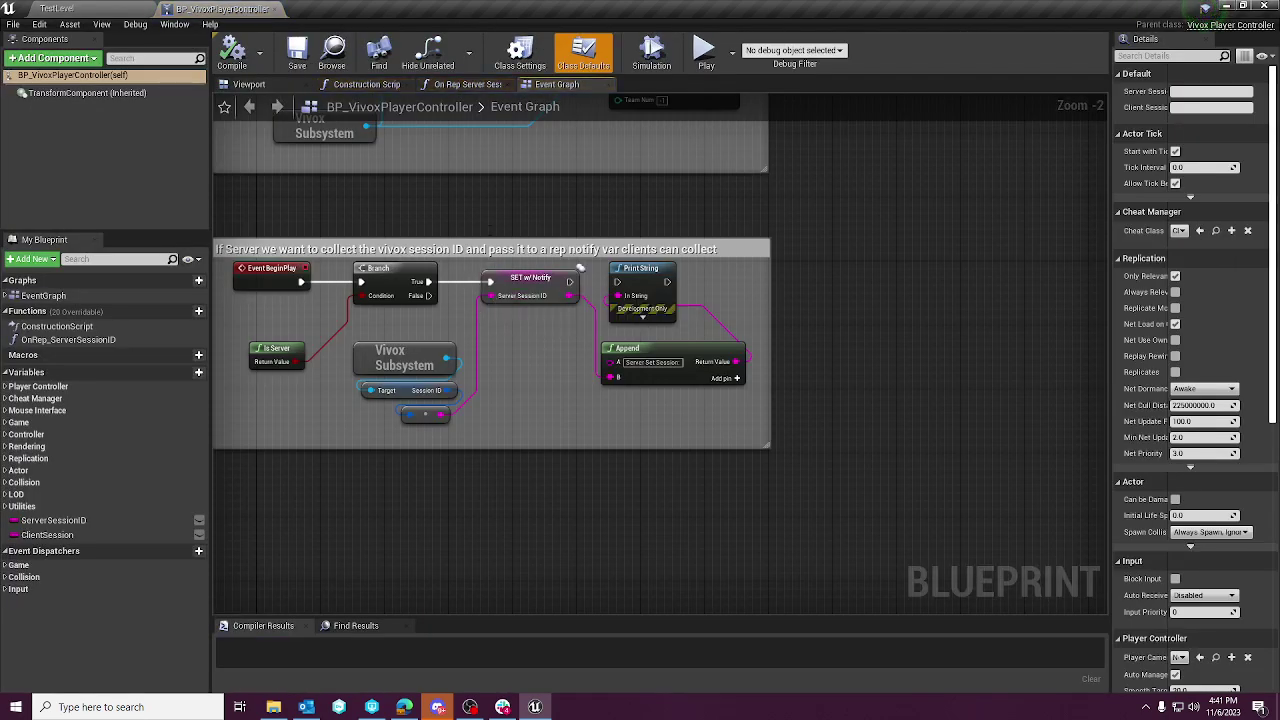
- Examine the BP_VivoxPlayerController Event Graph's comment groups, including the BeginPlay nodes that pass the server session ID to clients
{"action": "scroll", "coordinate": [669, 489], "scroll_direction": "down", "scroll_amount": 2}
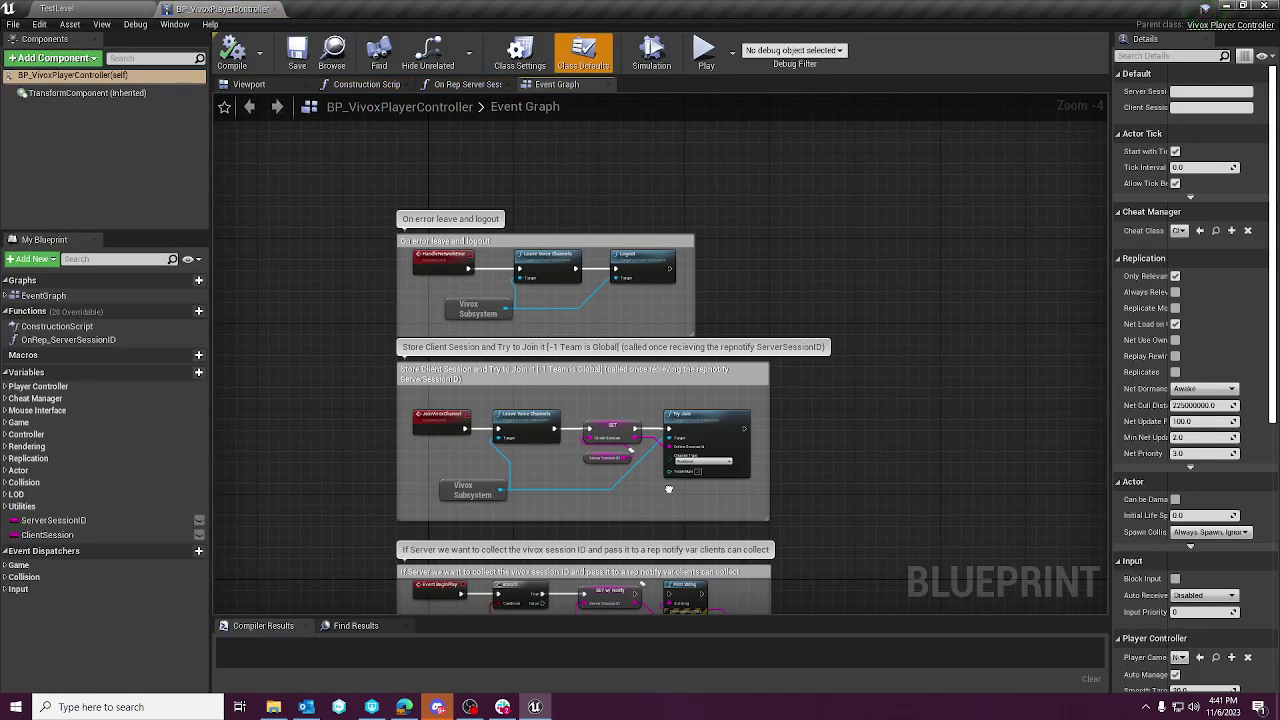
{"action": "right_click_drag", "start_coordinate": [669, 489], "coordinate": [642, 248]}
{"action": "scroll", "coordinate": [513, 290], "scroll_direction": "up", "scroll_amount": 2}
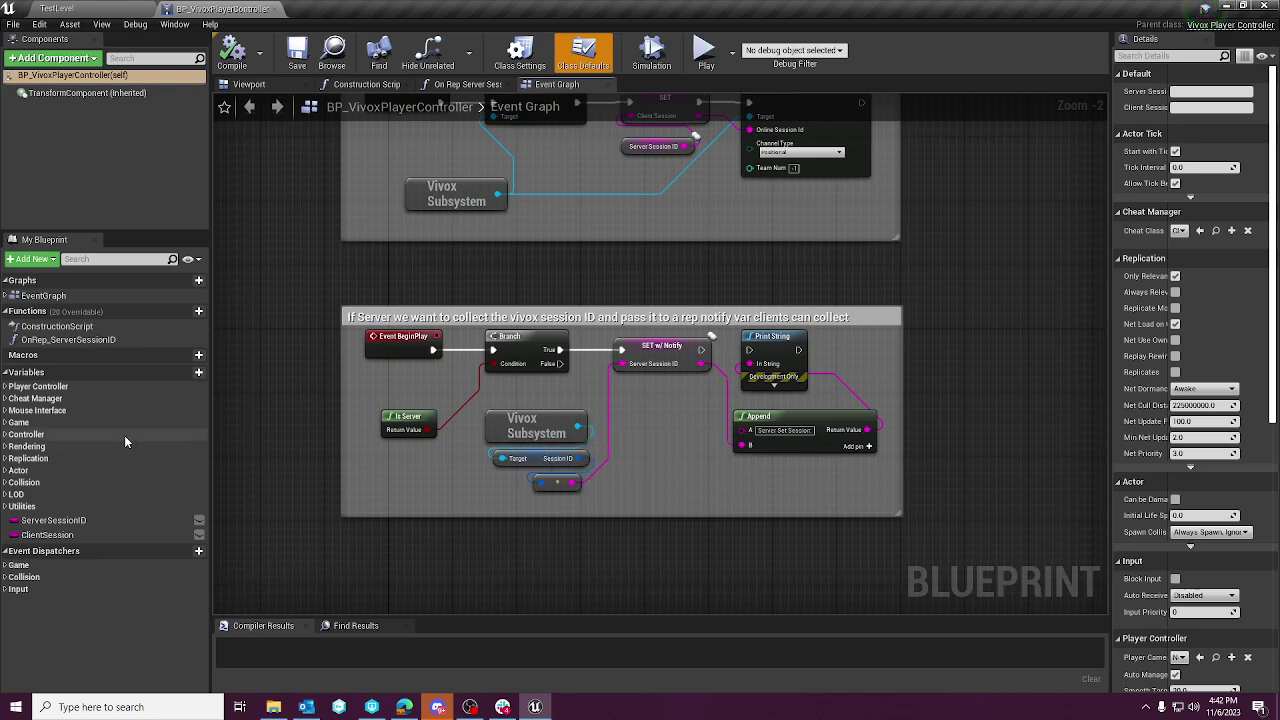
- Open the OnRep_ServerSessionID function and examine its session check, login, Join Vivox Channel and network error binding nodes
{"action": "double_click", "coordinate": [68, 340]}
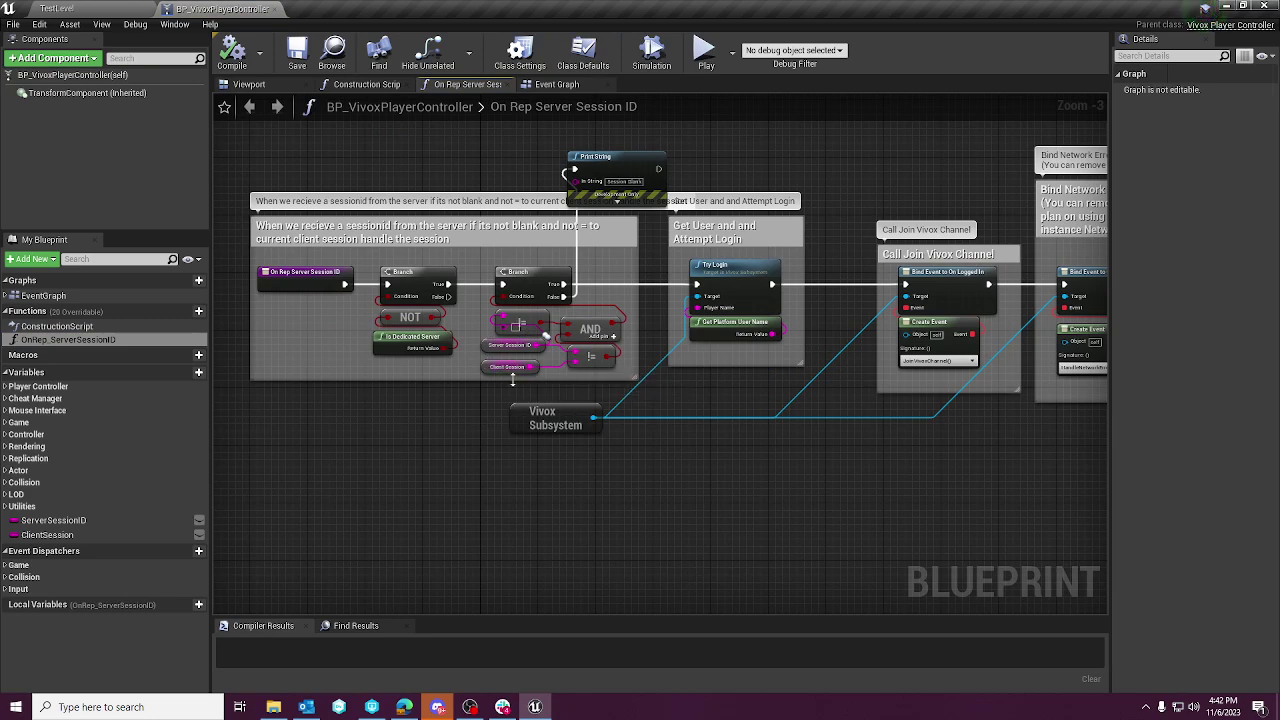
{"action": "right_click_drag", "start_coordinate": [793, 383], "coordinate": [637, 433]}
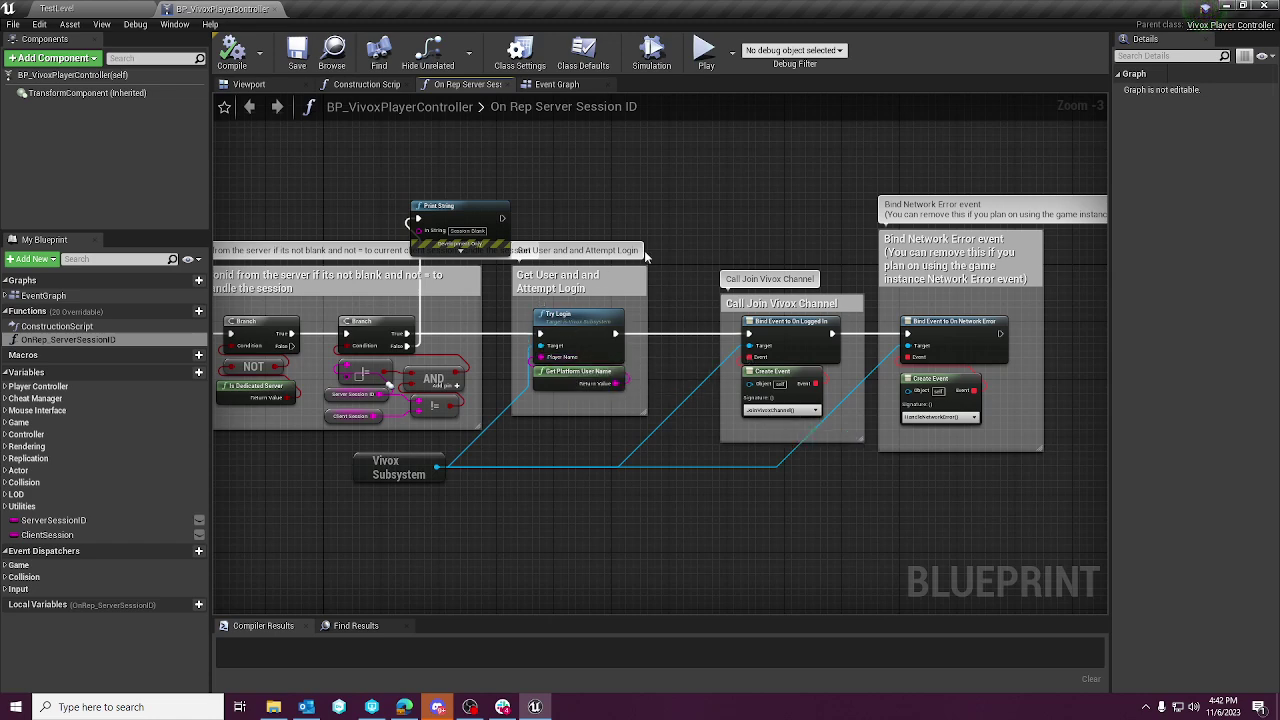
{"action": "right_click_drag", "start_coordinate": [1004, 316], "coordinate": [830, 330]}
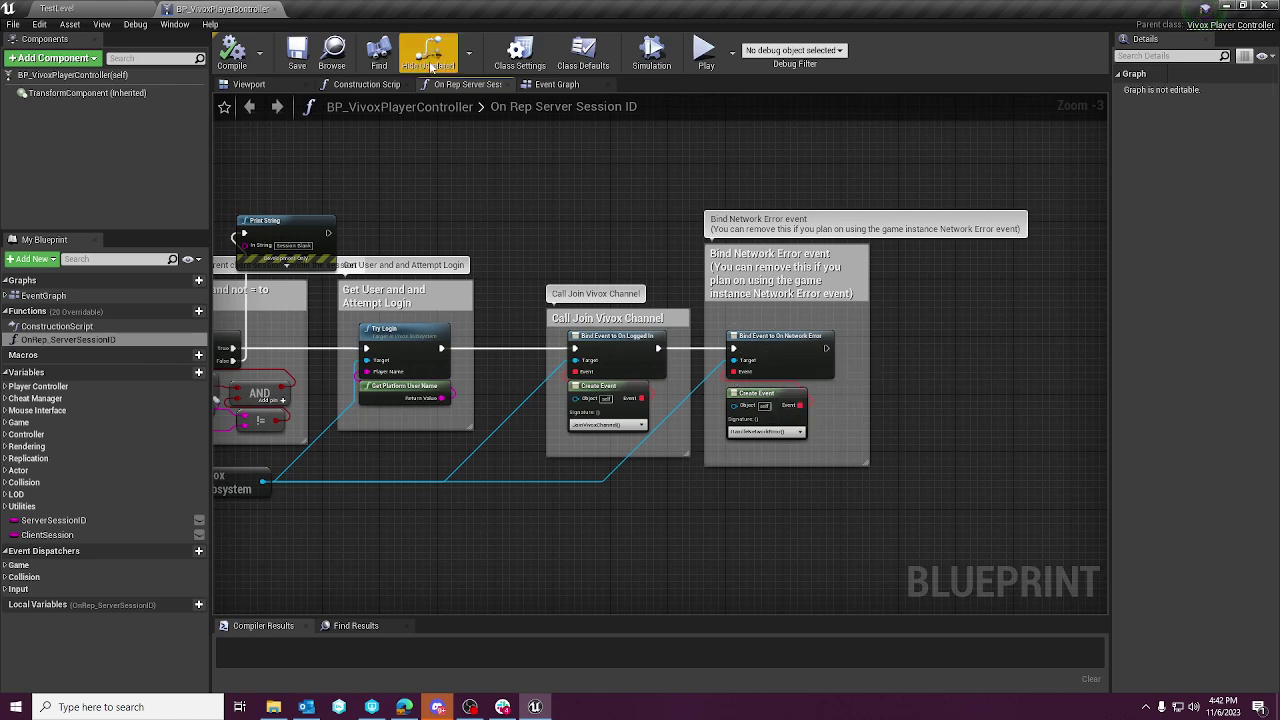
- Return to the player controller's Event Graph and examine the JoinVivoxChannel and HandleNetworkError event nodes
{"action": "left_click", "coordinate": [556, 85]}
{"action": "scroll", "coordinate": [617, 316], "scroll_direction": "down", "scroll_amount": 1}
{"action": "right_click_drag", "start_coordinate": [617, 316], "coordinate": [557, 466]}
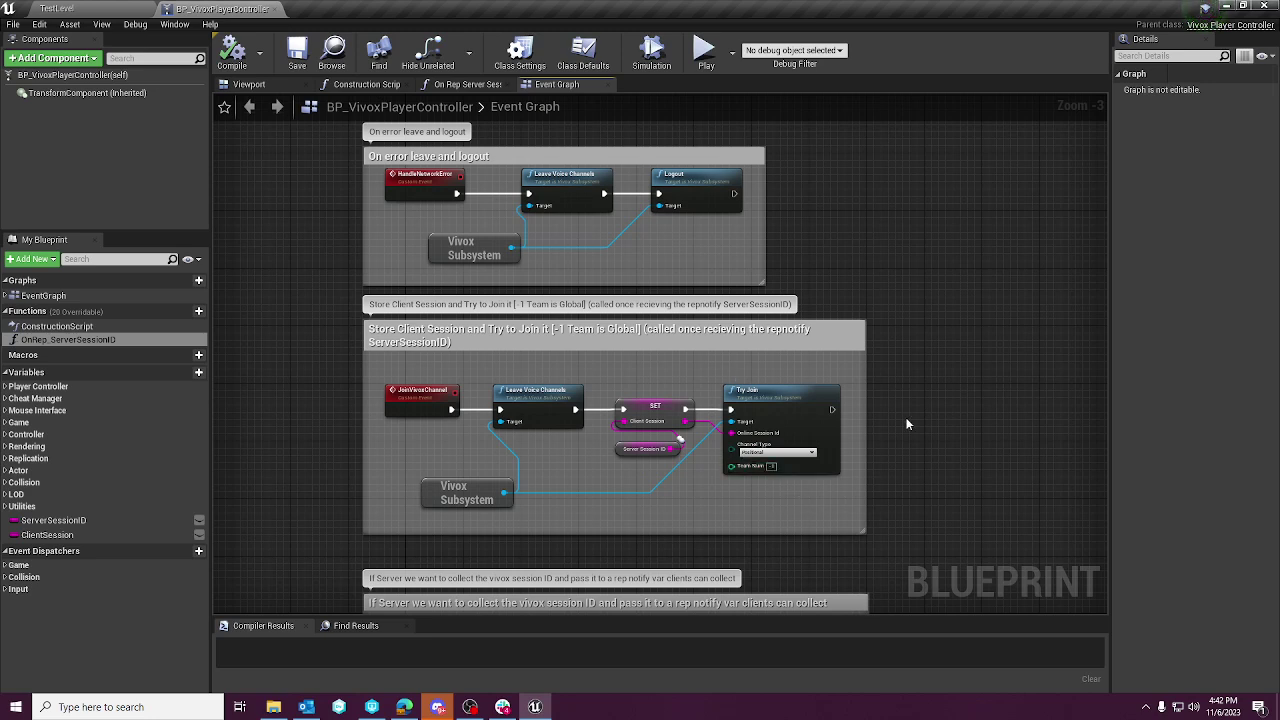
{"action": "right_click_drag", "start_coordinate": [588, 471], "coordinate": [614, 355]}
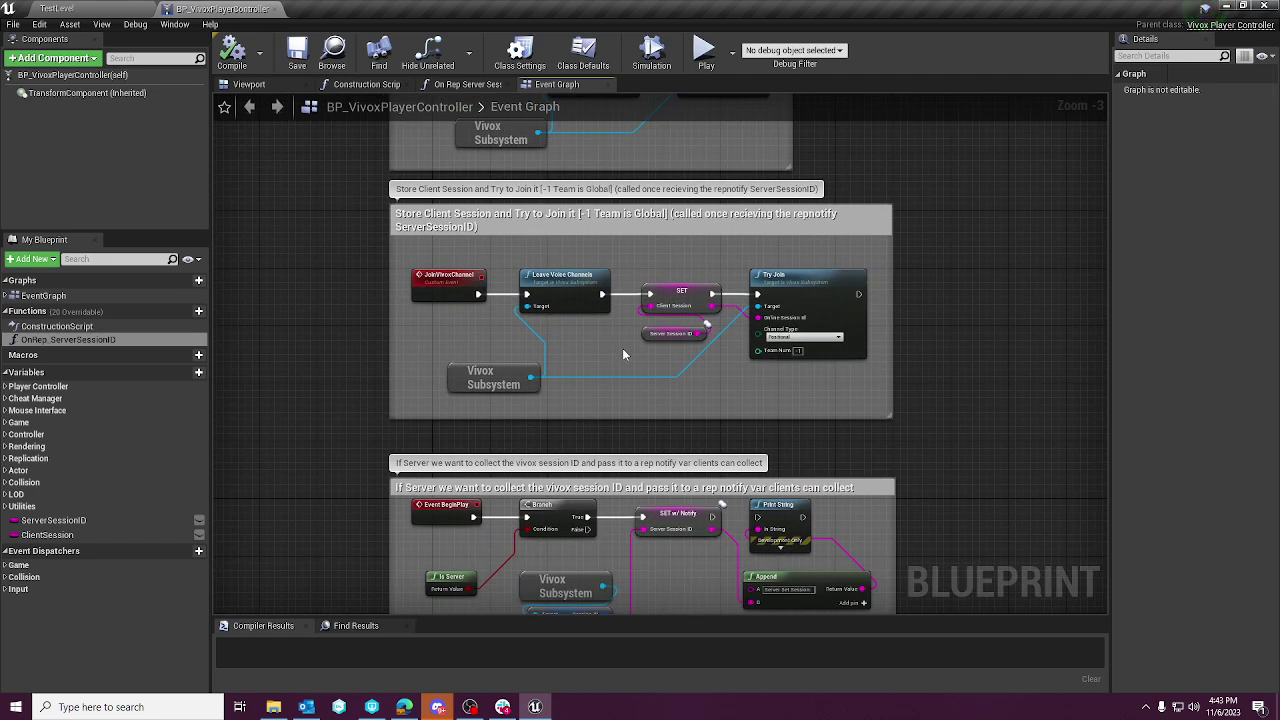
{"action": "right_click_drag", "start_coordinate": [624, 370], "coordinate": [564, 369]}
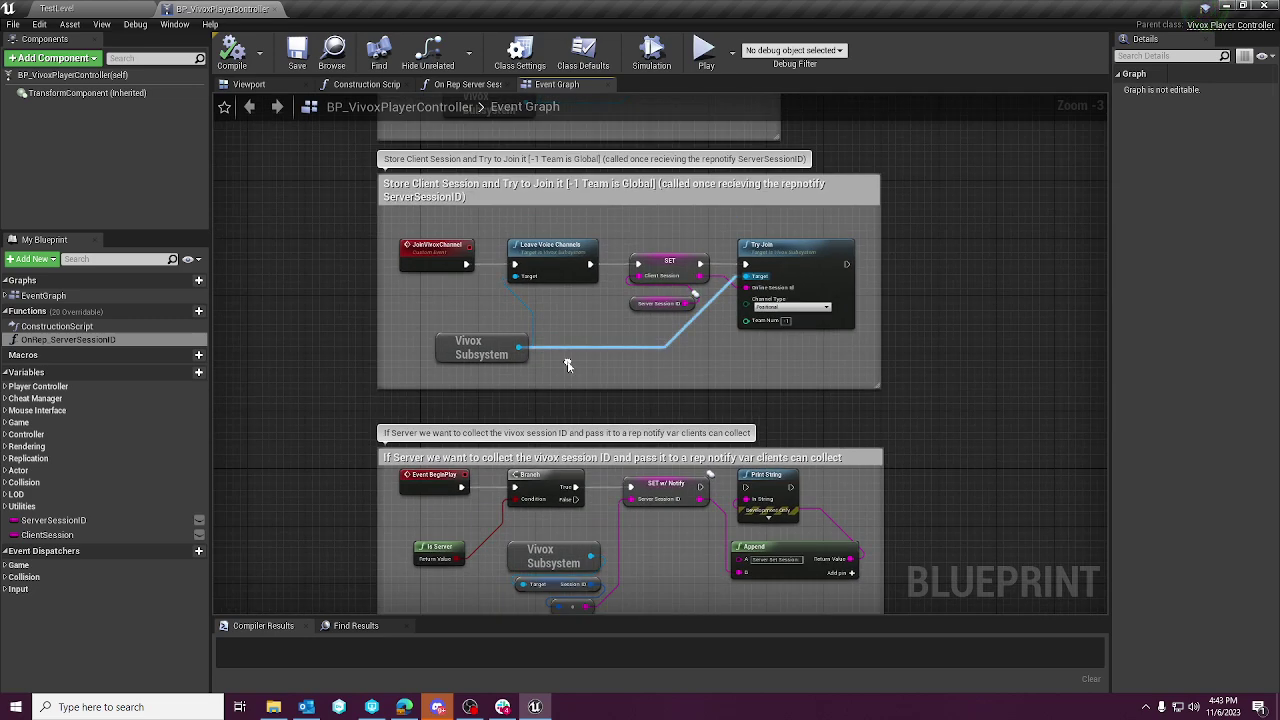
{"action": "right_click_drag", "start_coordinate": [562, 315], "coordinate": [570, 505]}
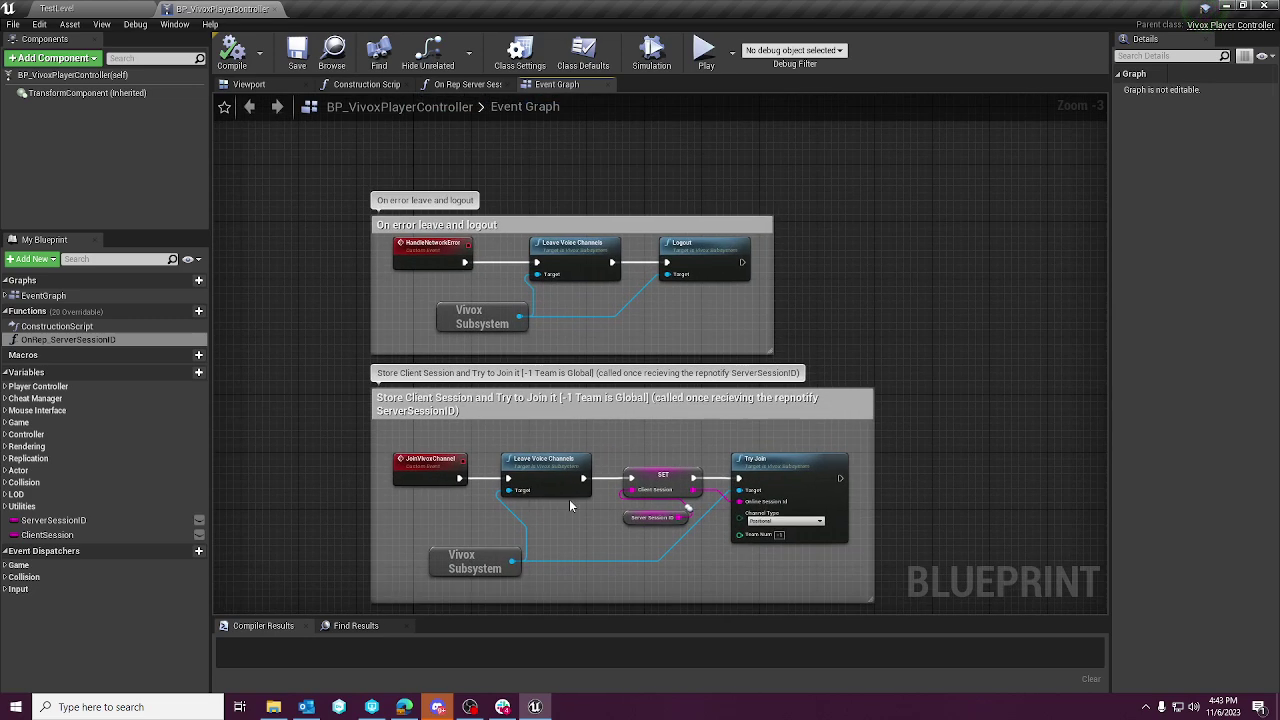
{"action": "right_click_drag", "start_coordinate": [663, 362], "coordinate": [577, 313]}
{"action": "right_click_drag", "start_coordinate": [475, 344], "coordinate": [478, 545]}
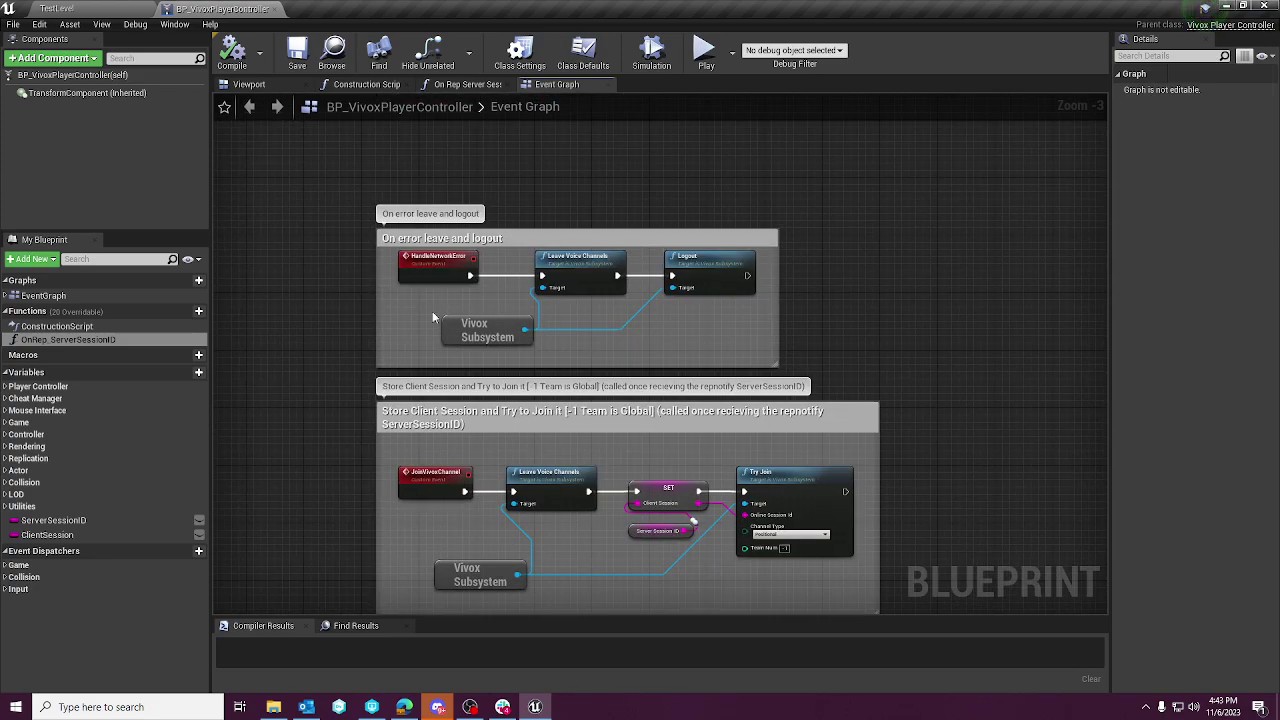
- Return to TestLevel and open the BP_VivoxGameInstance blueprint from the Blueprints folder to show its Event Graph
{"action": "left_click", "coordinate": [56, 8]}
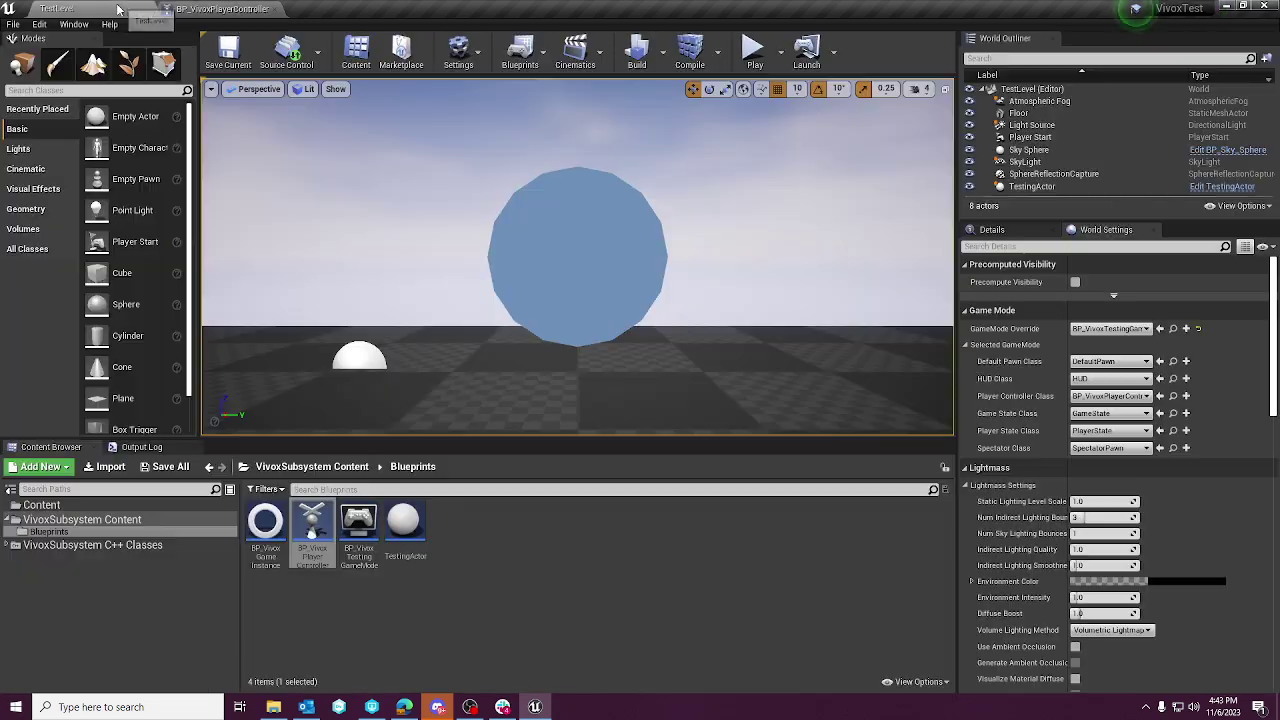
{"action": "left_click", "coordinate": [266, 532]}
{"action": "double_click", "coordinate": [279, 540]}
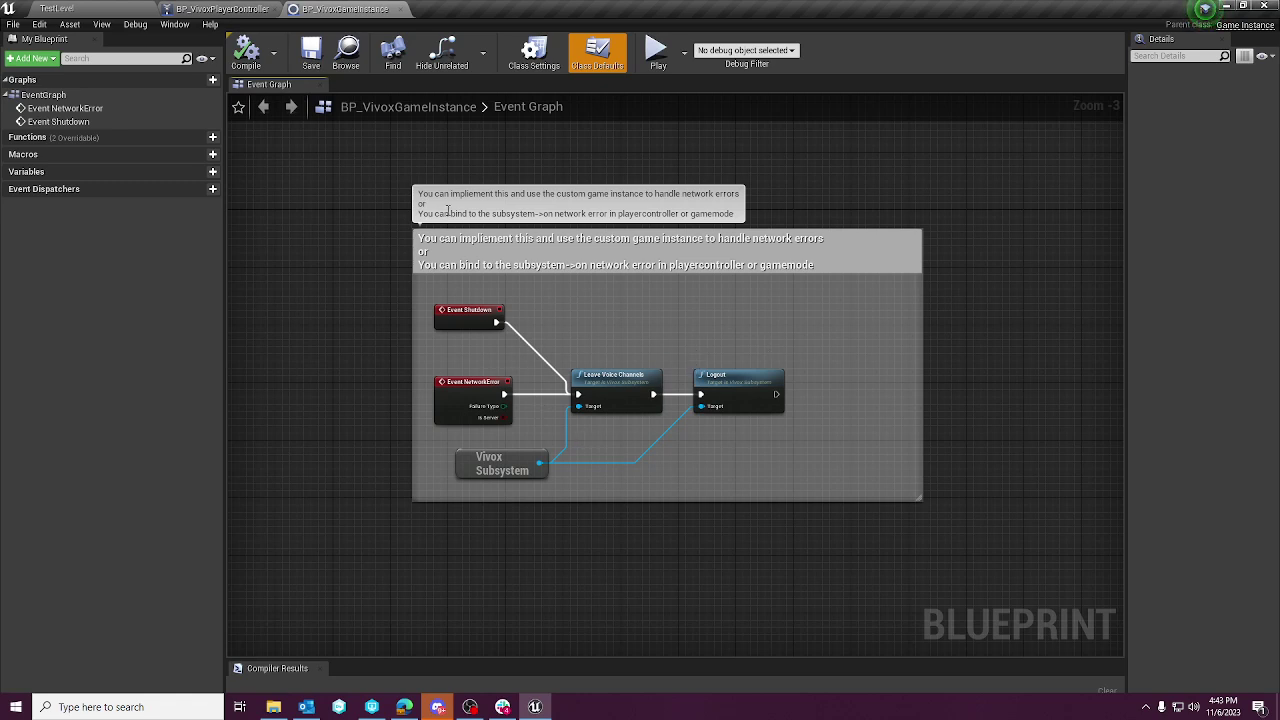
- Compare BP_VivoxPlayerController's network error handling and OnRep_ServerSessionID bindings with the shutdown and network error events in BP_VivoxGameInstance
{"action": "left_click", "coordinate": [222, 9]}
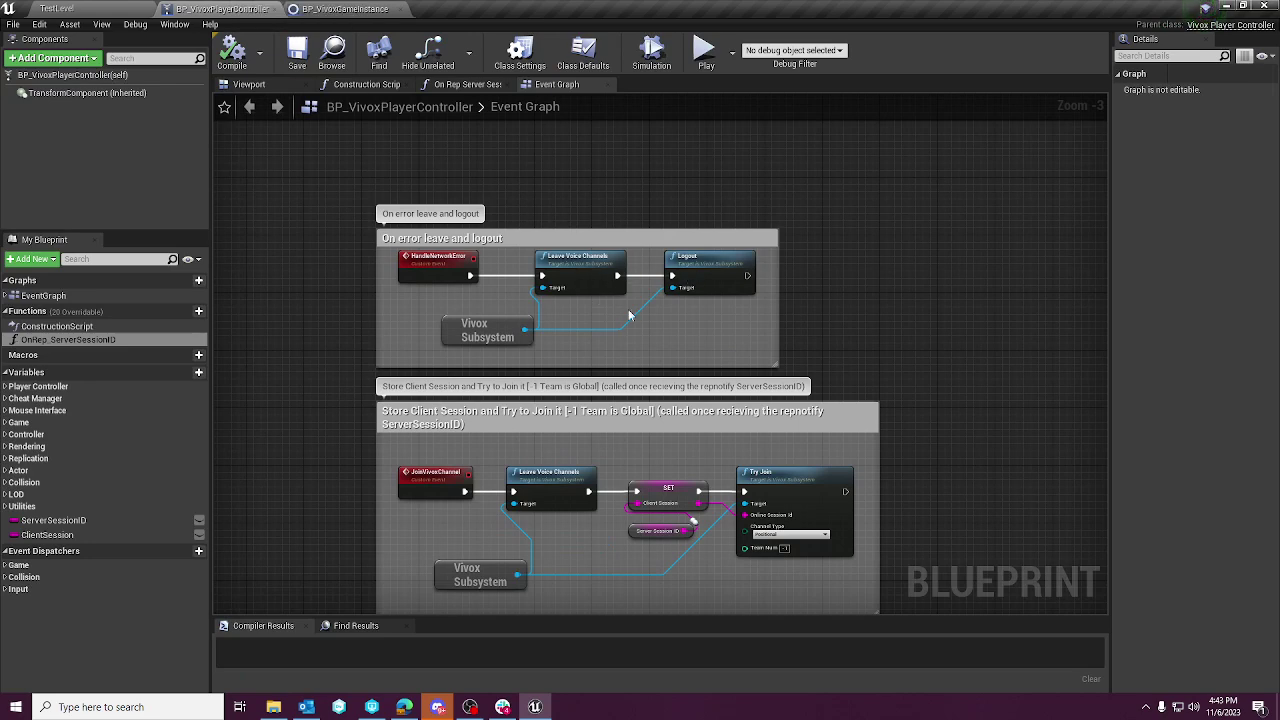
{"action": "right_click_drag", "start_coordinate": [629, 316], "coordinate": [800, 172]}
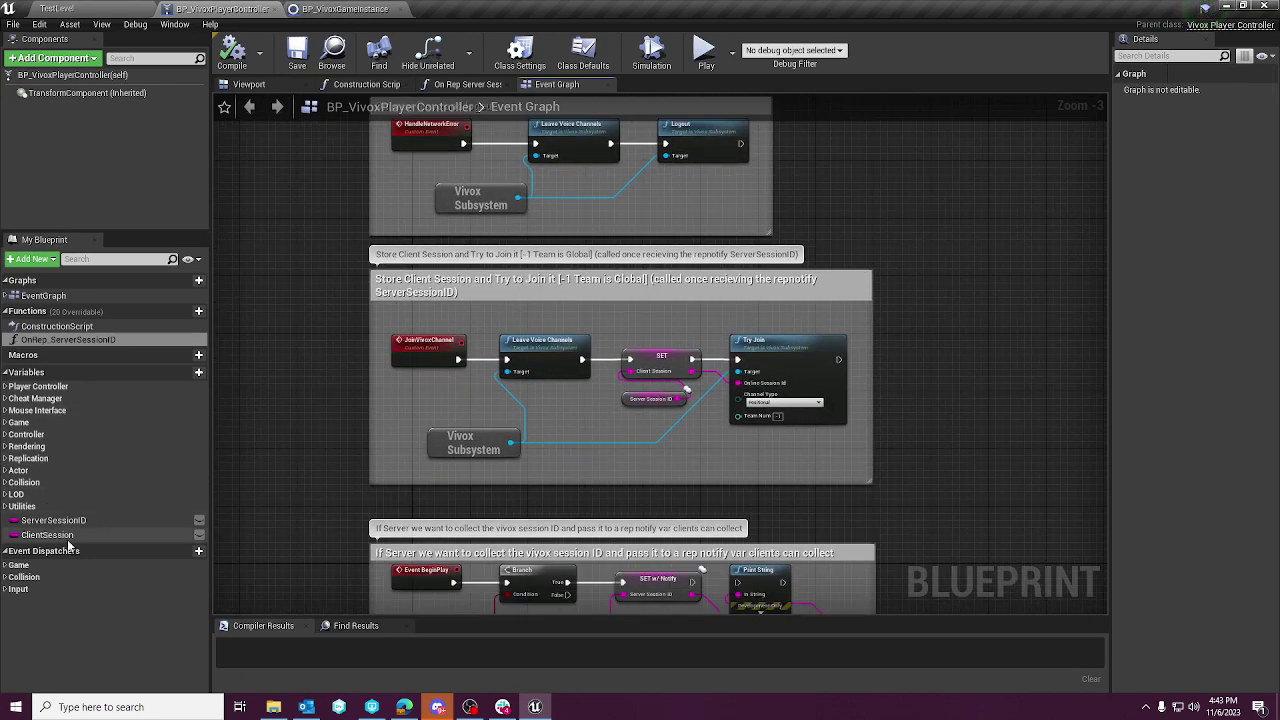
{"action": "double_click", "coordinate": [67, 340]}
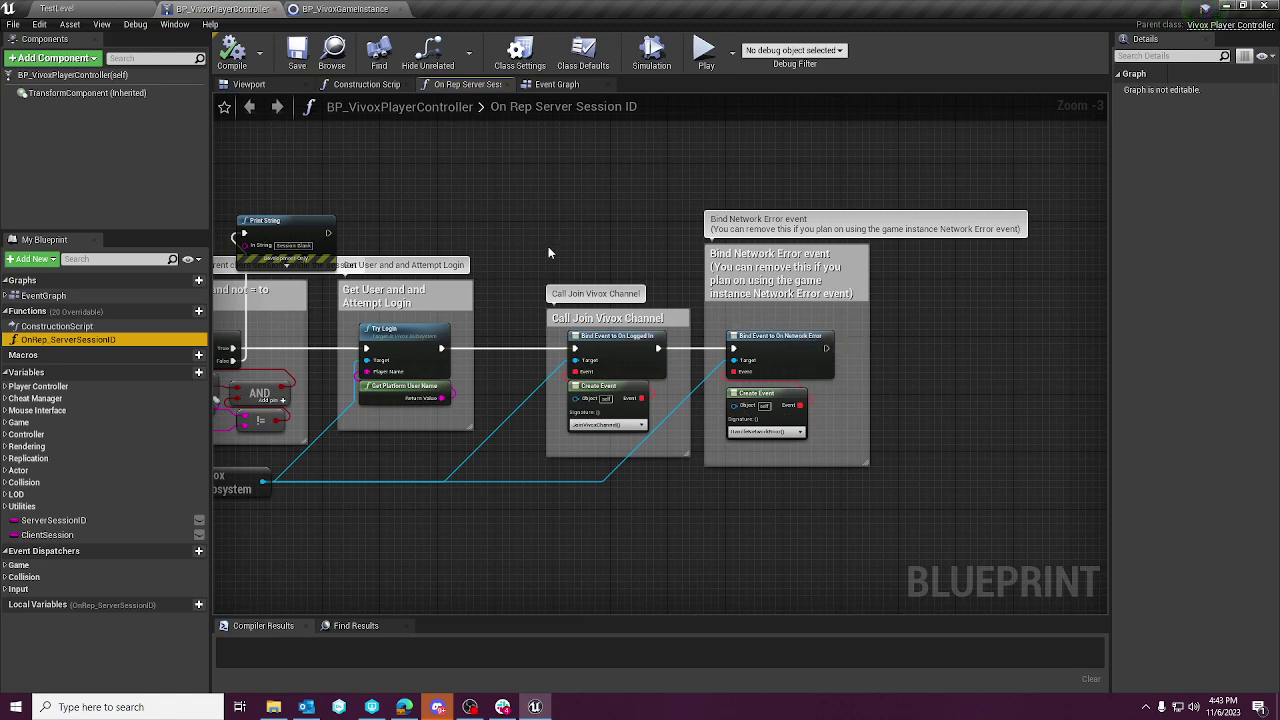
{"action": "left_click", "coordinate": [314, 10]}
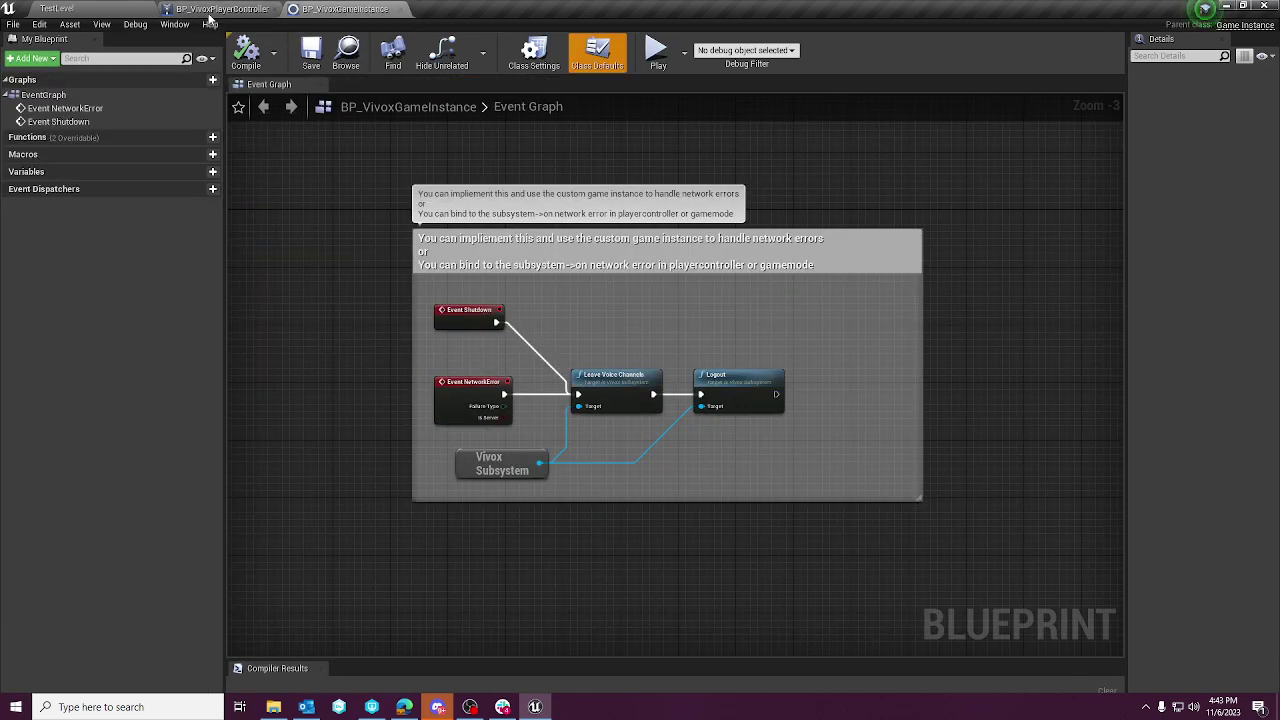
{"action": "left_click", "coordinate": [222, 9]}
- Play TestLevel in the editor, check the Output Log for Vivox login and channel join entries, and stop the session
{"action": "left_click", "coordinate": [56, 8]}
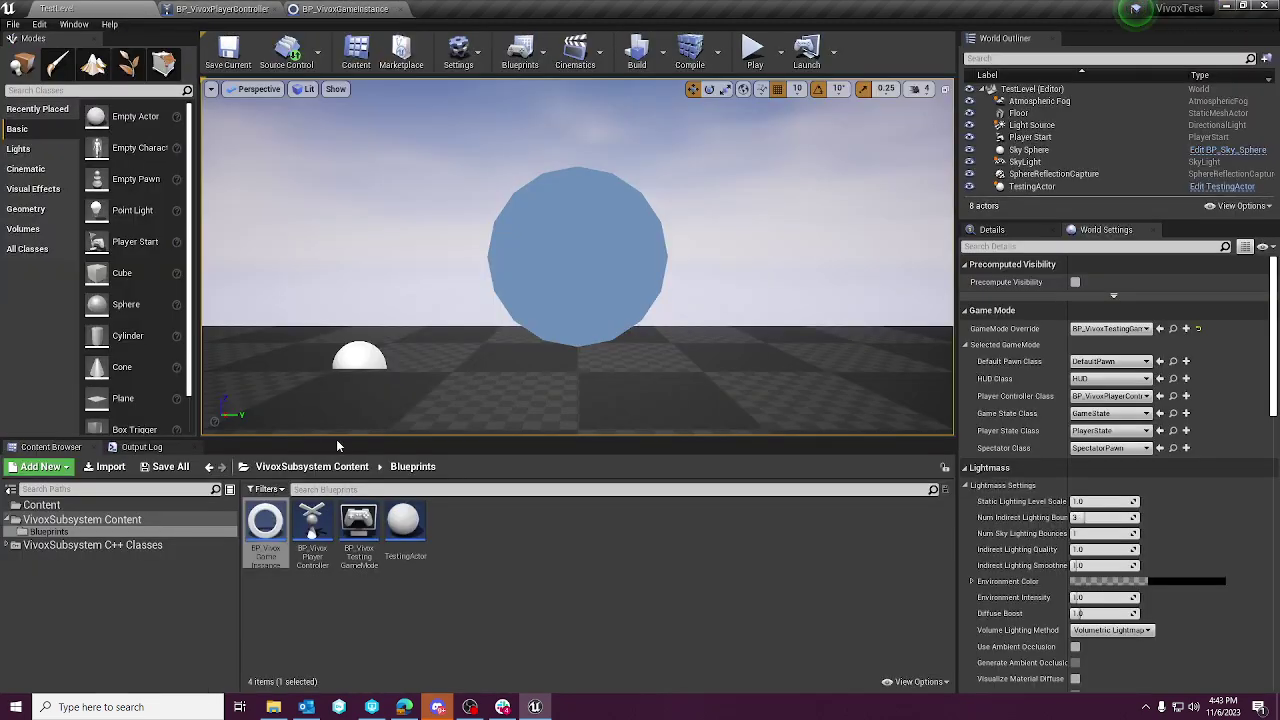
{"action": "left_click", "coordinate": [754, 50]}
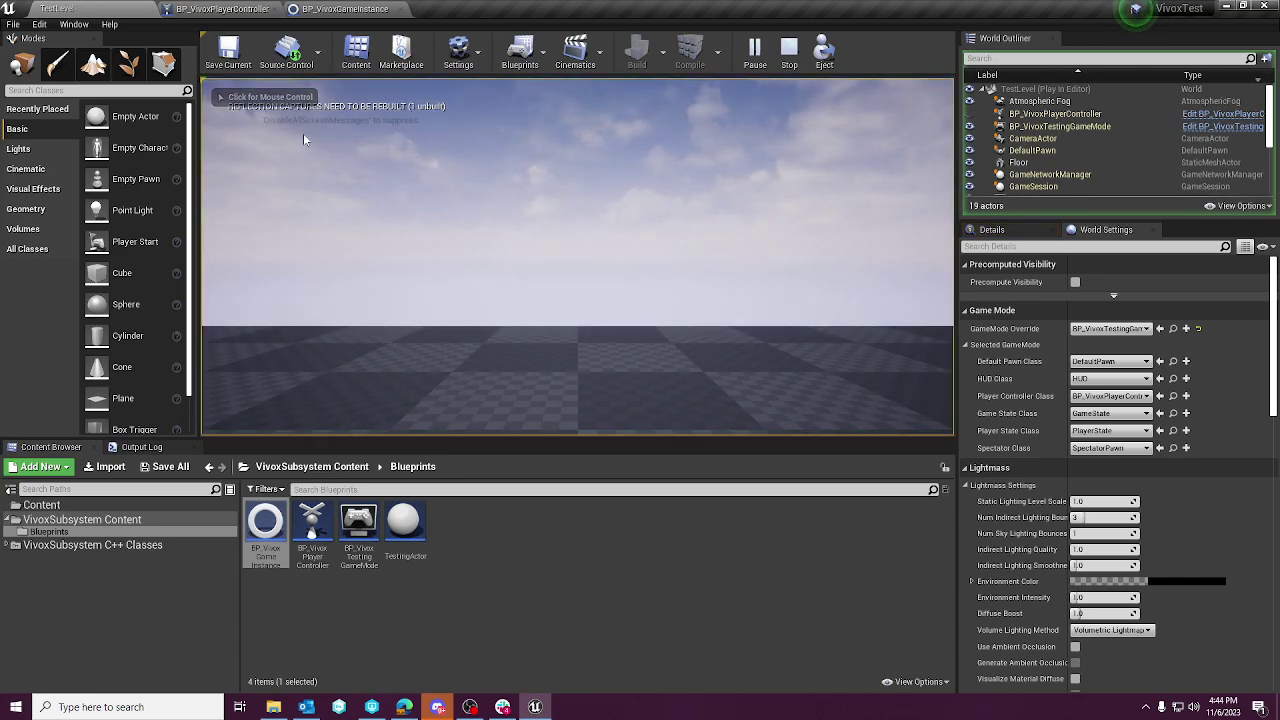
{"action": "left_click", "coordinate": [141, 448]}
{"action": "scroll", "coordinate": [470, 570], "scroll_direction": "up", "scroll_amount": 5}
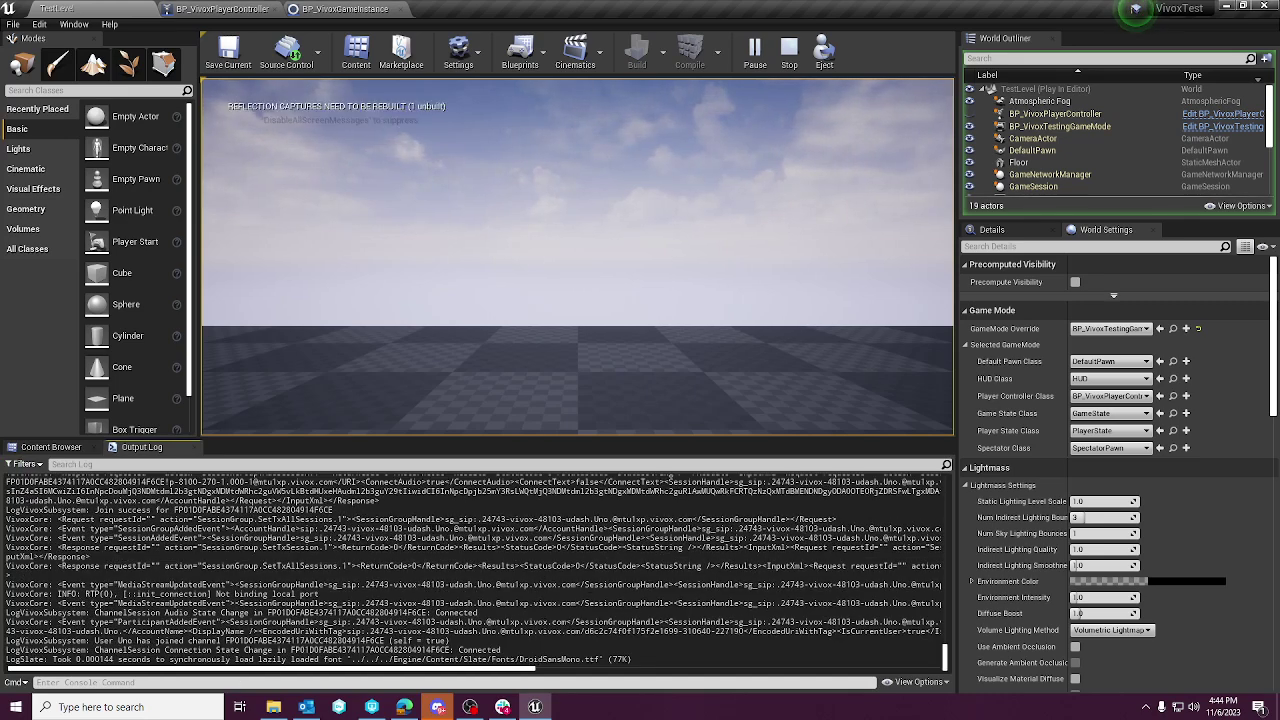
{"action": "left_click", "coordinate": [789, 48]}
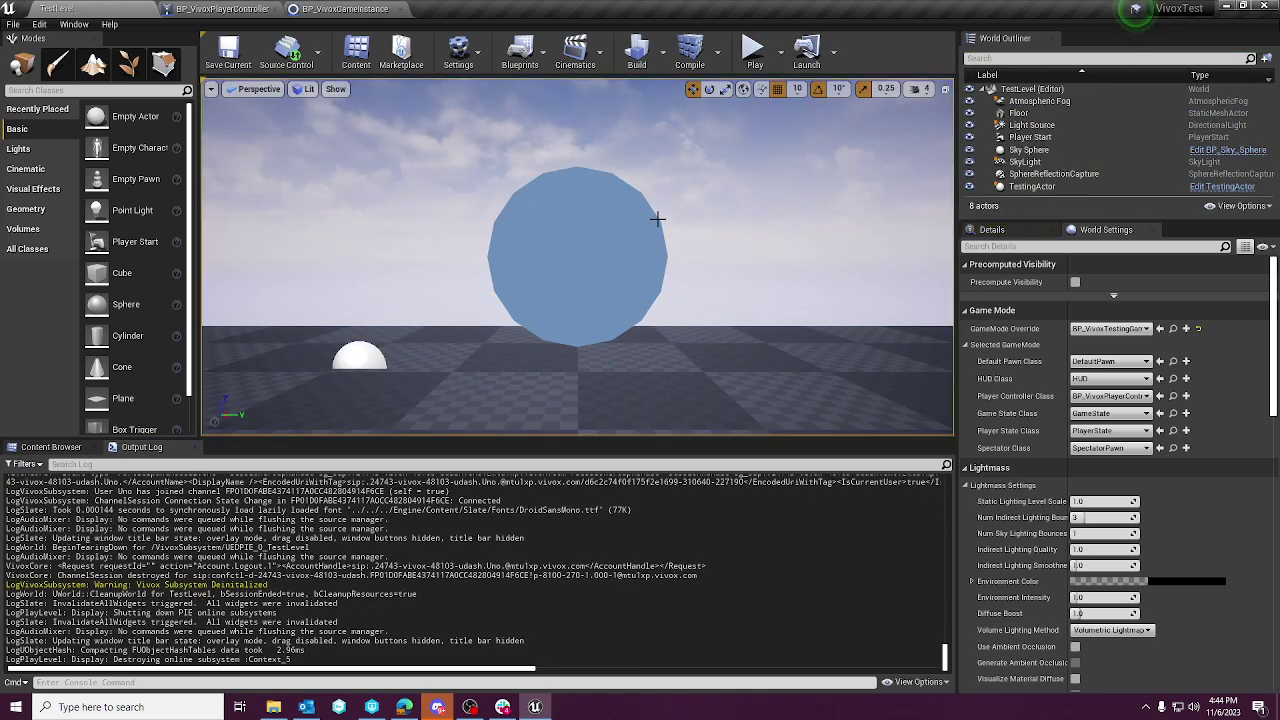
- Switch to the Unity dashboard in the browser, review the VivoxTest Voice and Text Chat Overview charts, and minimize the browser
{"action": "left_click", "coordinate": [404, 707]}
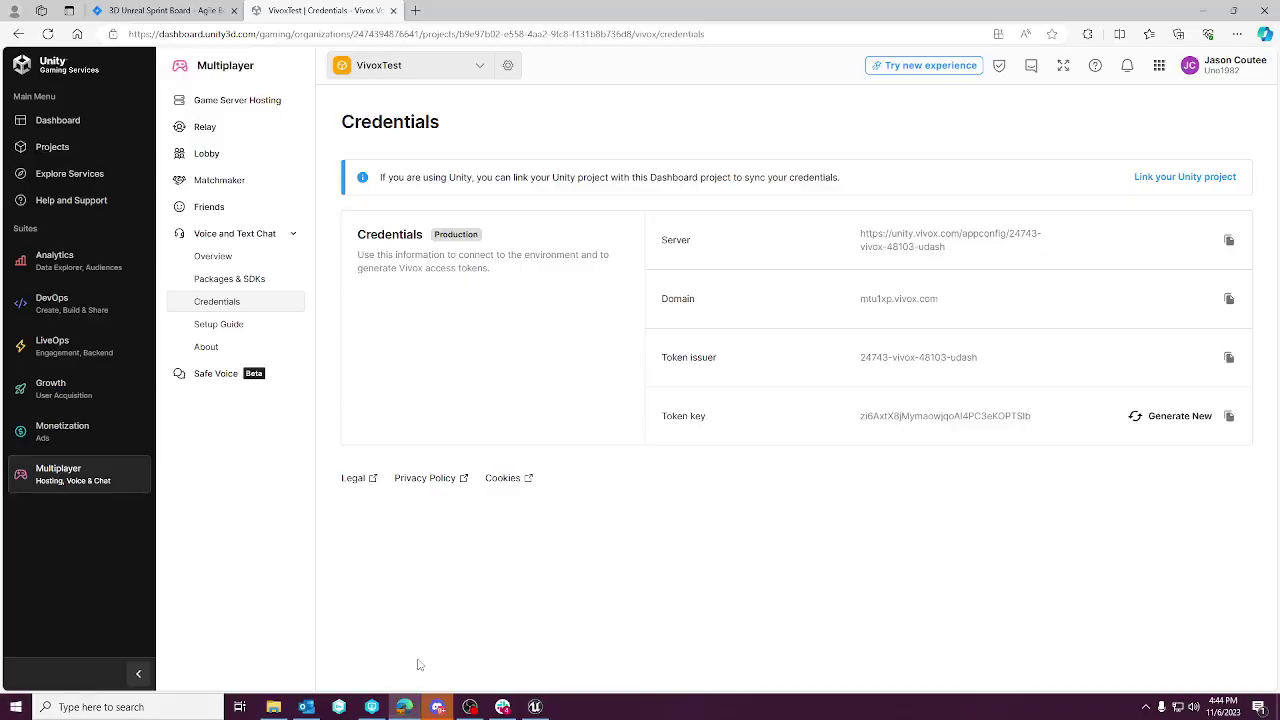
{"action": "left_click", "coordinate": [240, 256]}
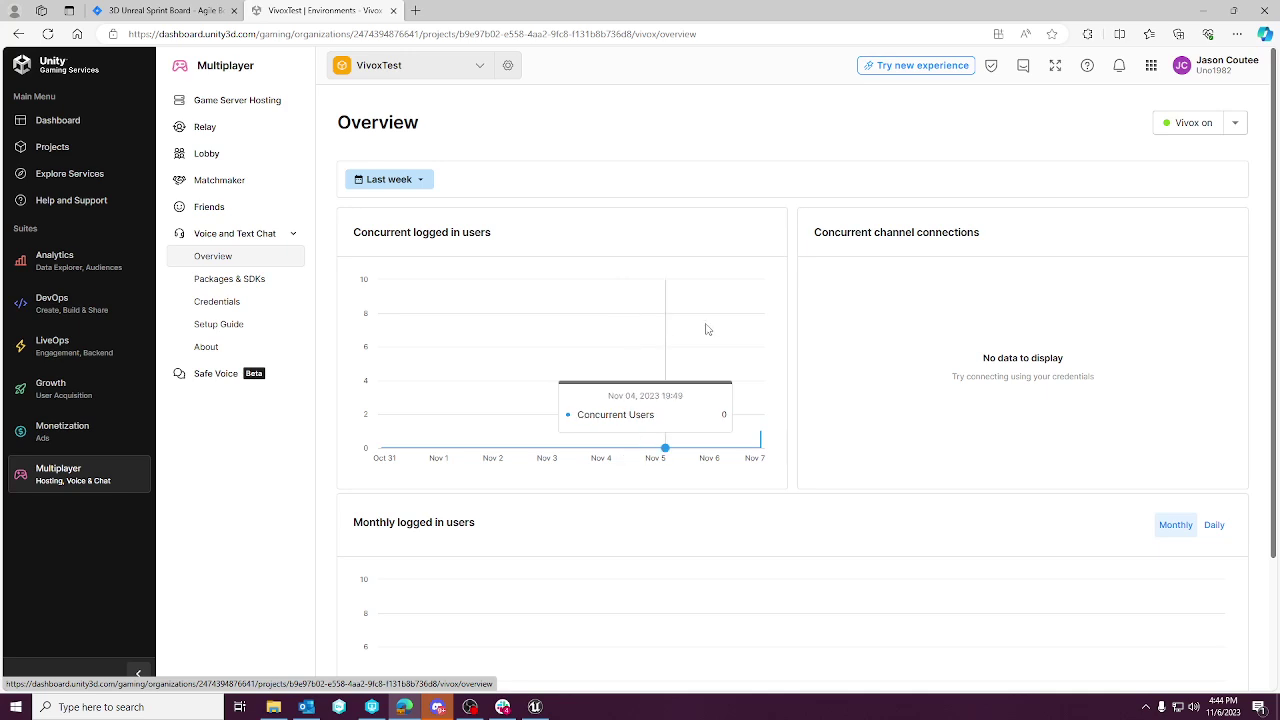
{"action": "scroll", "coordinate": [729, 481], "scroll_direction": "down", "scroll_amount": 1}
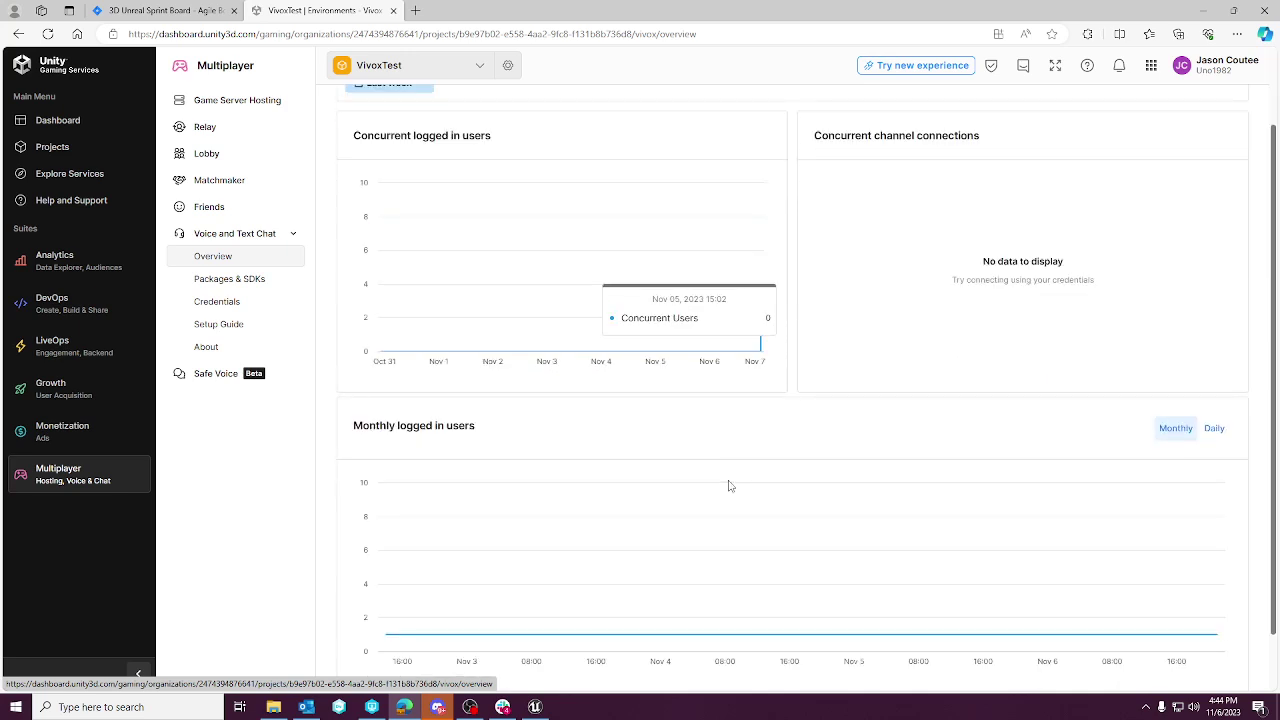
{"action": "scroll", "coordinate": [714, 486], "scroll_direction": "up", "scroll_amount": 1}
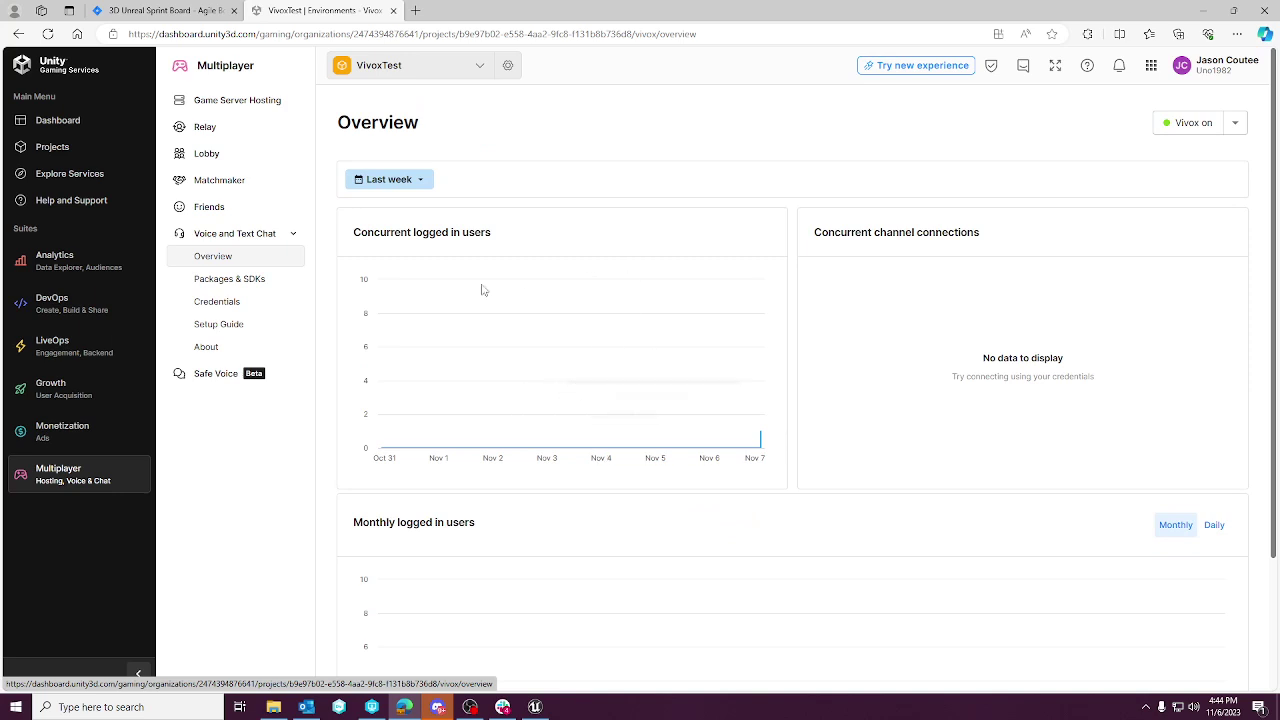
{"action": "left_click", "coordinate": [1200, 18]}
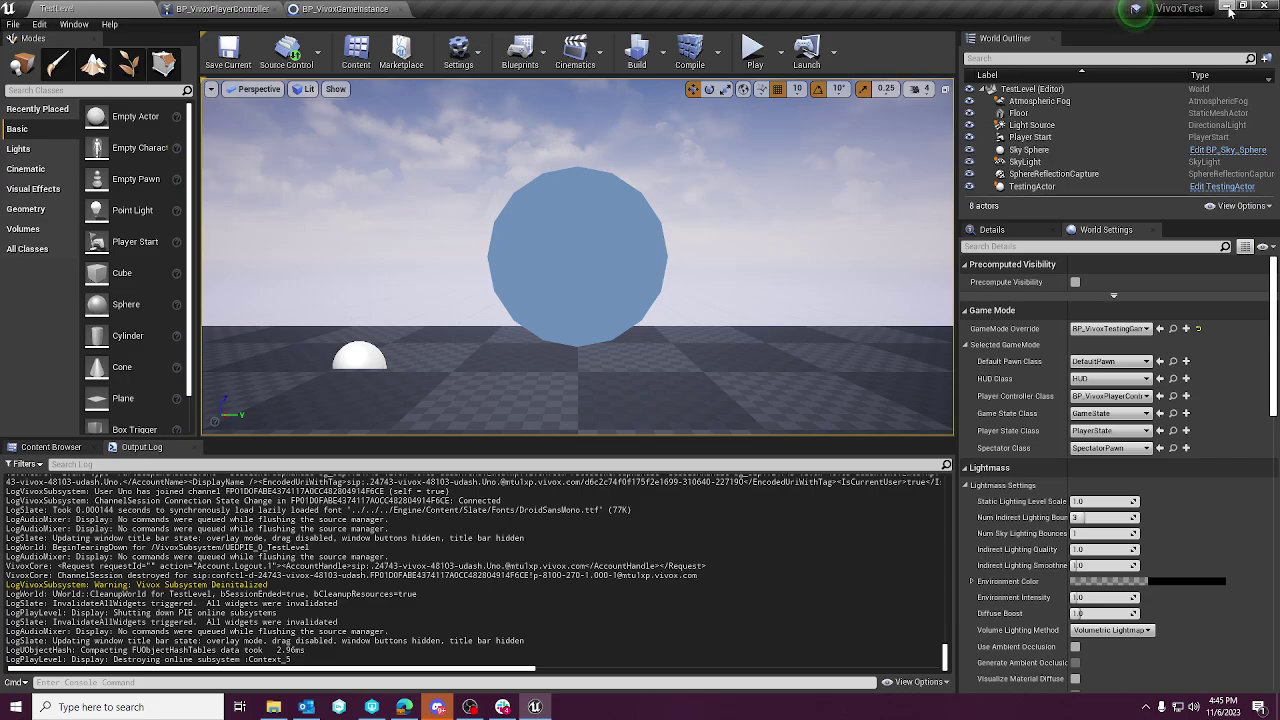
- Minimize and restore the Unreal Editor window, and close the VivoxTest project
{"action": "left_click", "coordinate": [1228, 8]}
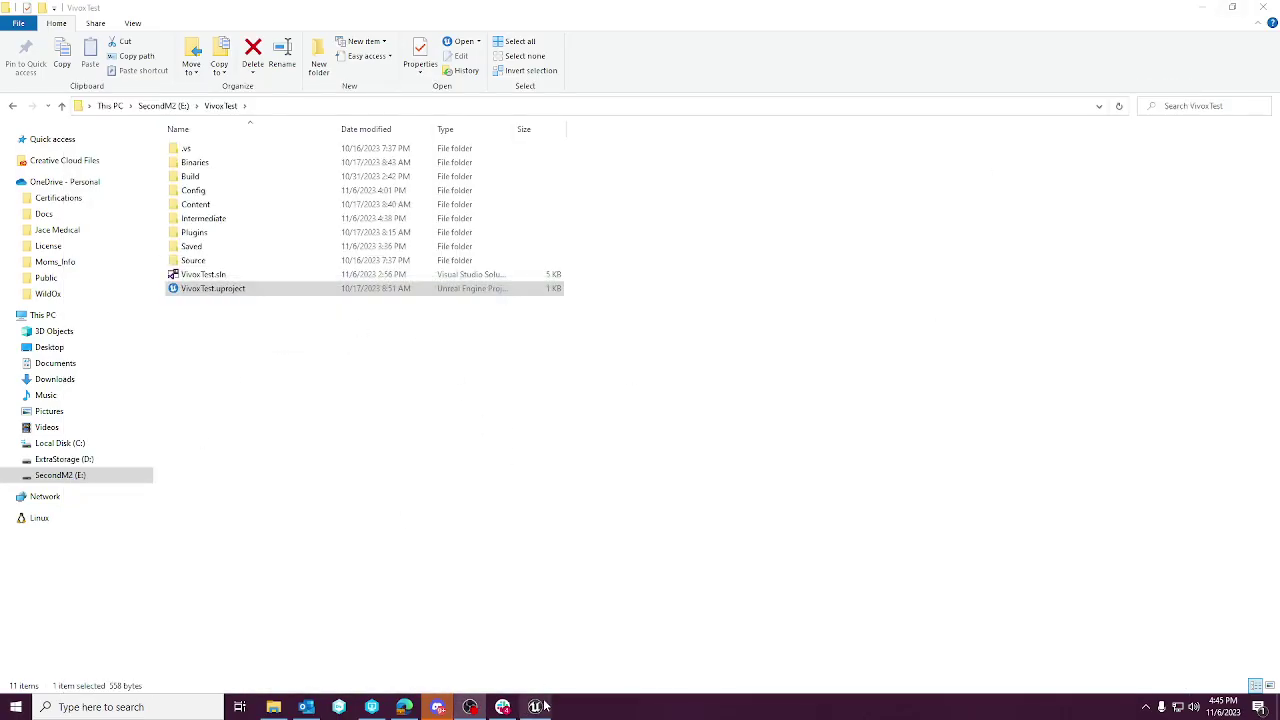
{"action": "left_click", "coordinate": [535, 707]}
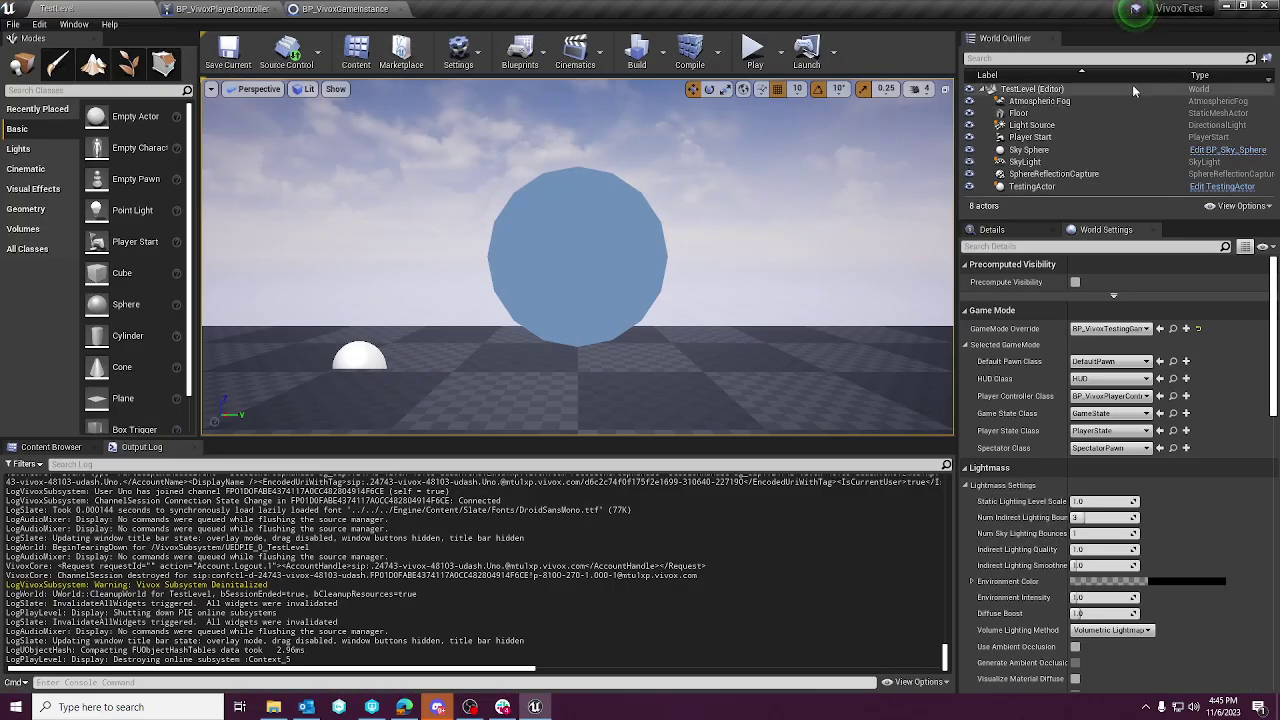
{"action": "left_click", "coordinate": [1265, 8]}
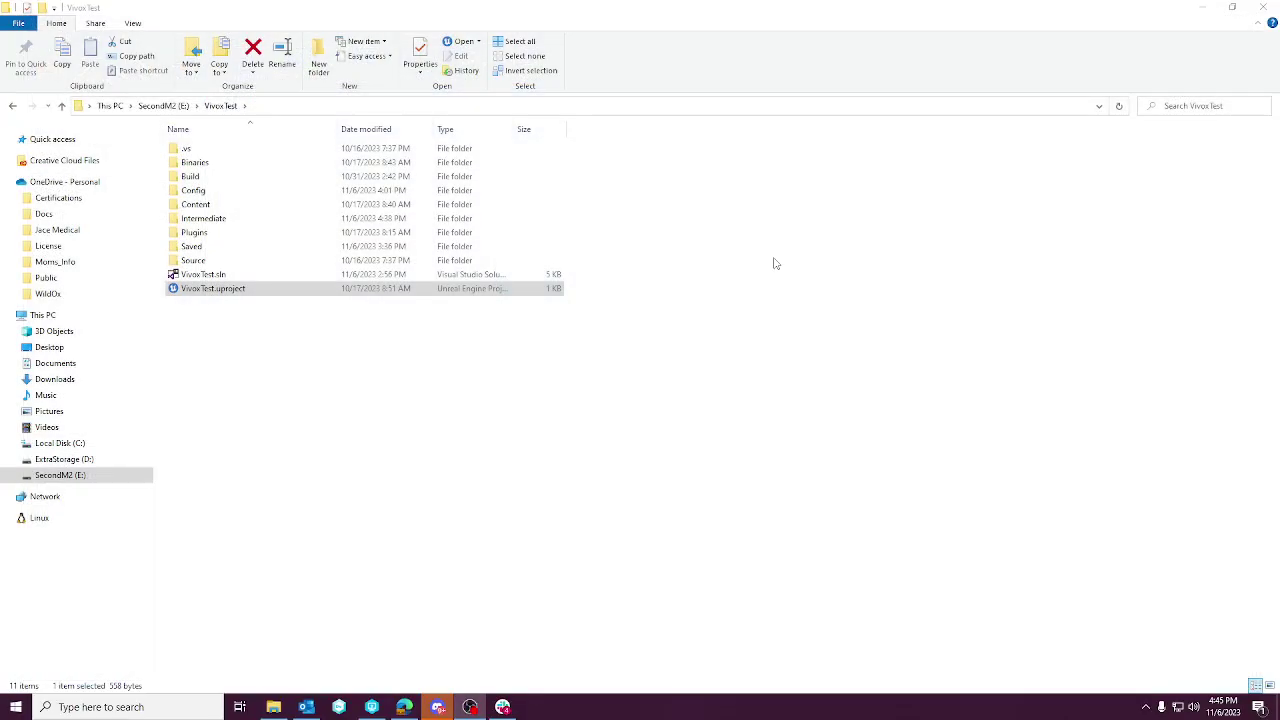
- Launch the Epic Games Launcher by searching Windows for "unreal", and go up to the SecondM2 (E:) drive in File Explorer
{"action": "left_click", "coordinate": [220, 706]}
{"action": "type", "text": "u"}
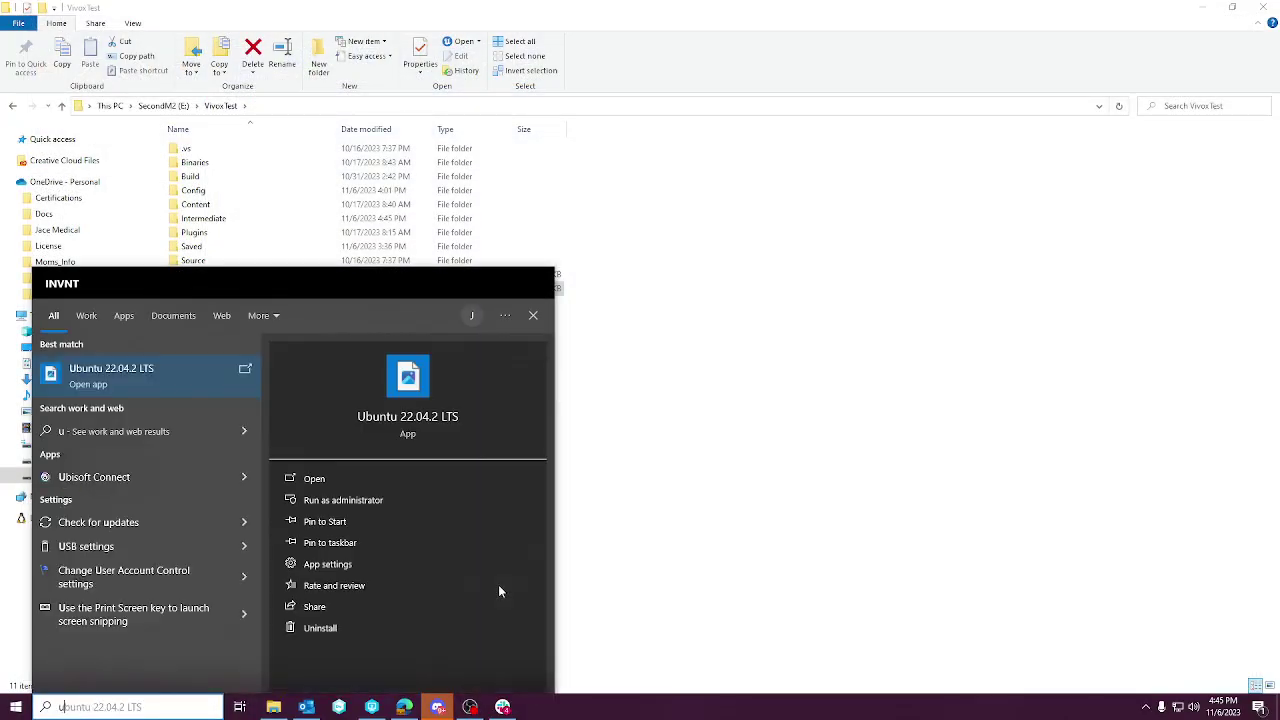
{"action": "type", "text": "nreal"}
{"action": "left_click", "coordinate": [177, 369]}
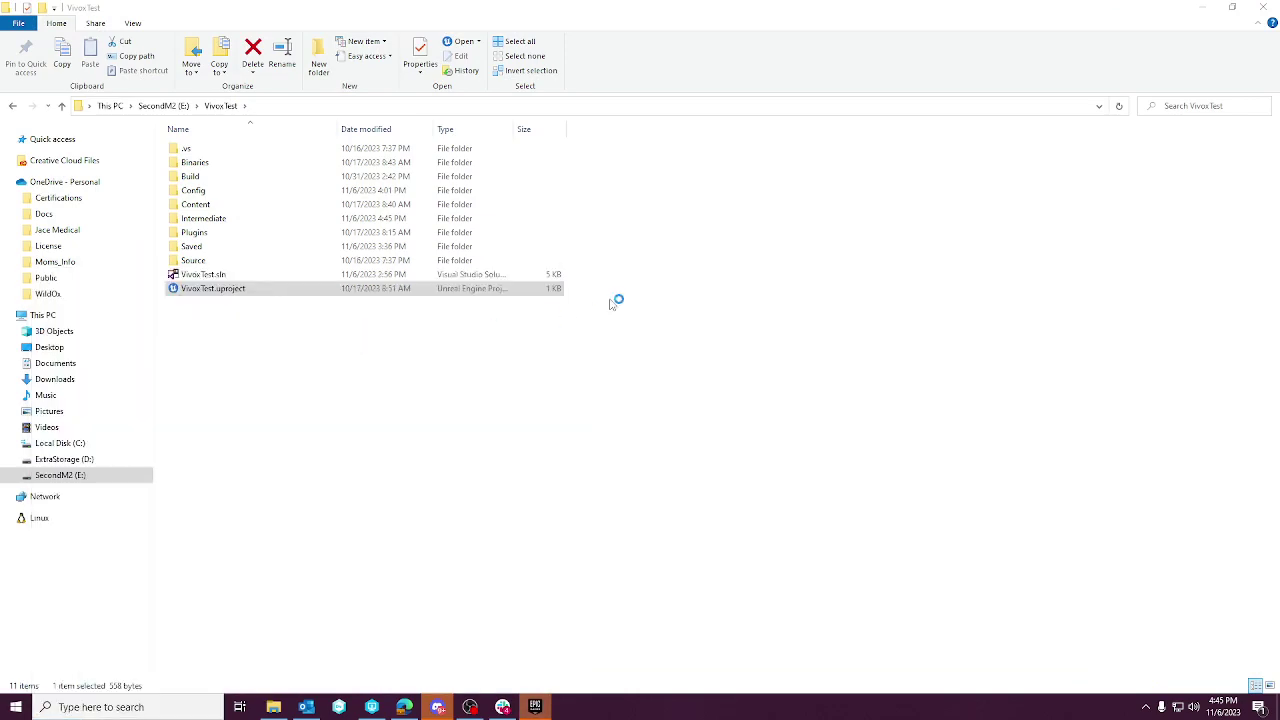
{"action": "left_click", "coordinate": [163, 106]}
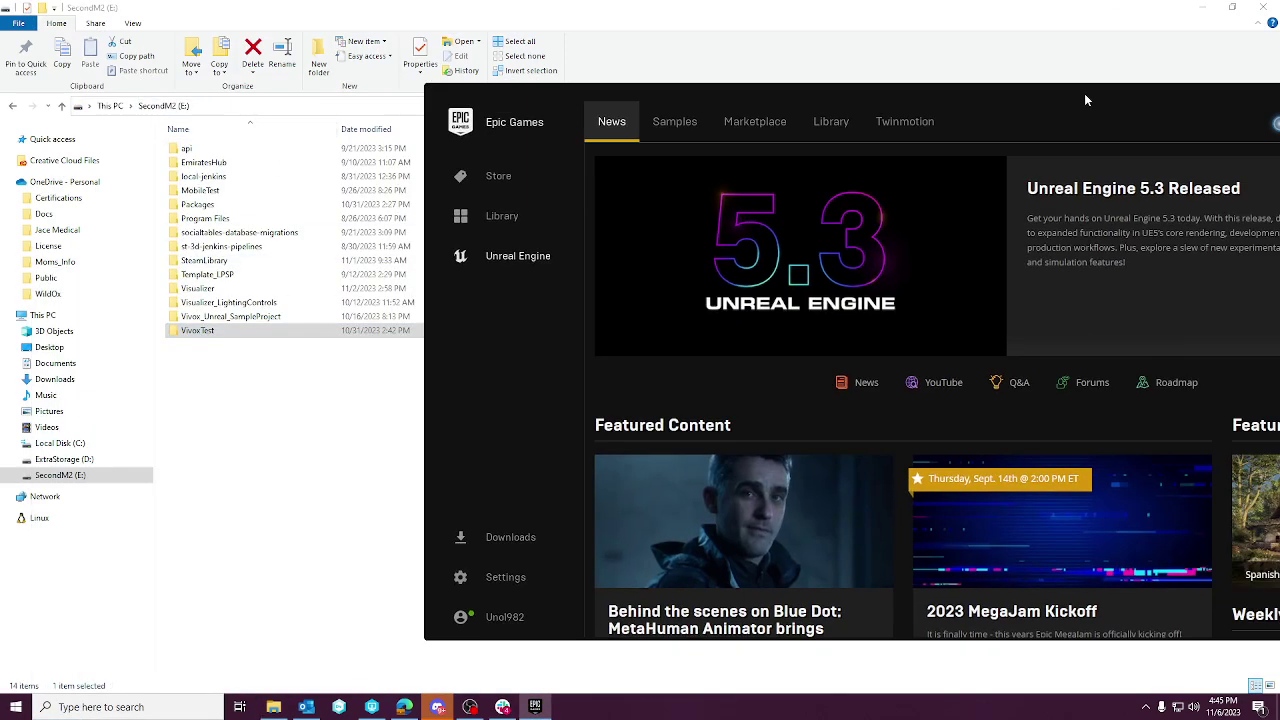
- Maximize the Epic Games Launcher window and show the Unreal Engine Library of engine versions and projects
{"action": "left_click_drag", "start_coordinate": [1084, 93], "coordinate": [708, 58]}
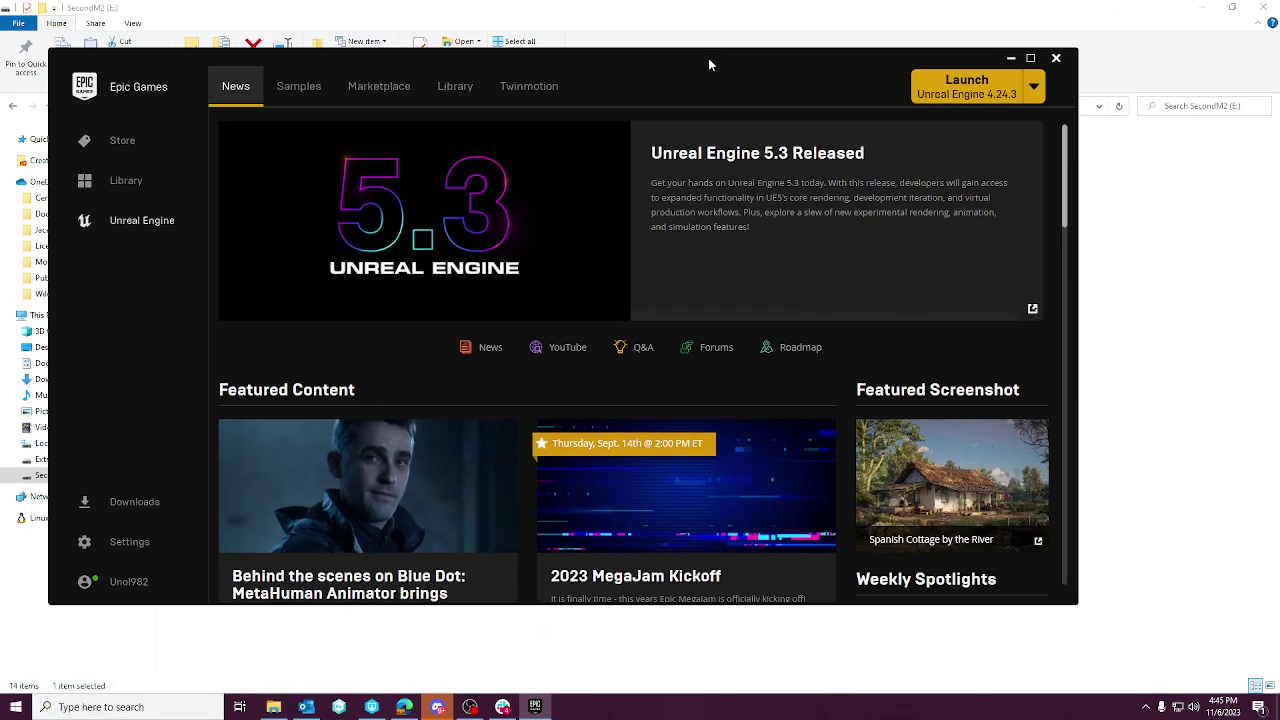
{"action": "double_click", "coordinate": [708, 58]}
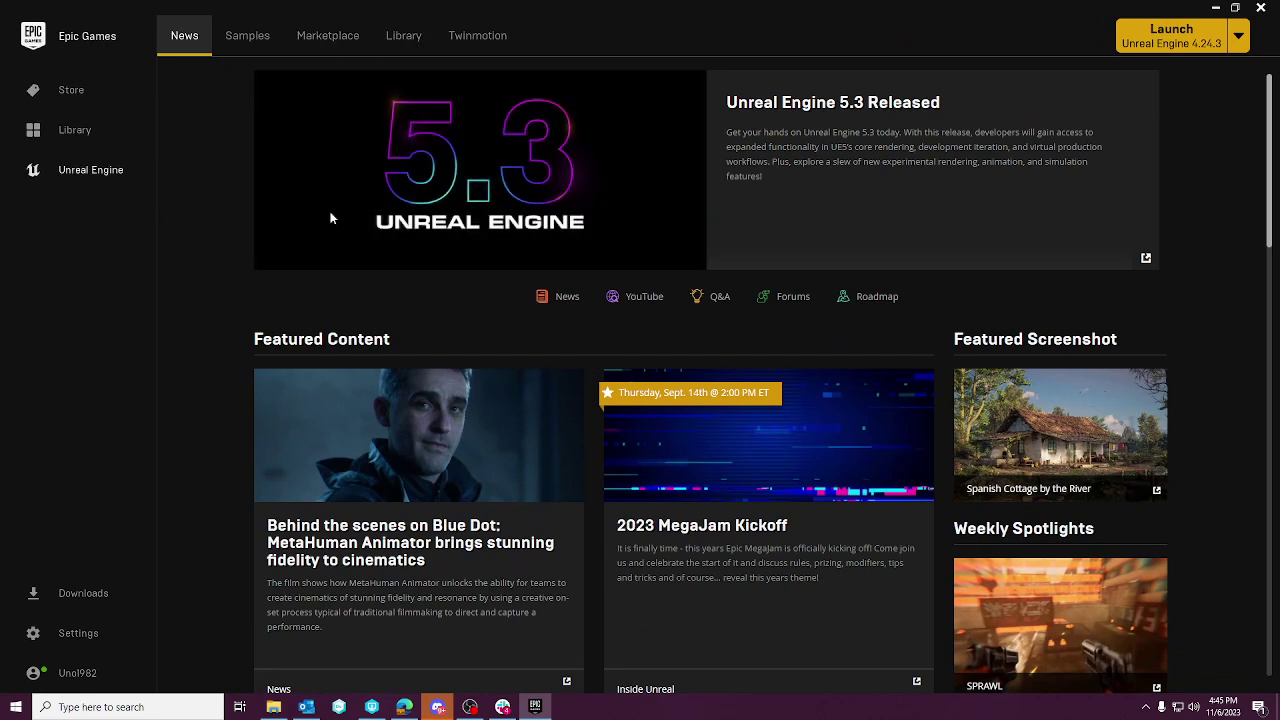
{"action": "scroll", "coordinate": [797, 414], "scroll_direction": "down", "scroll_amount": 5}
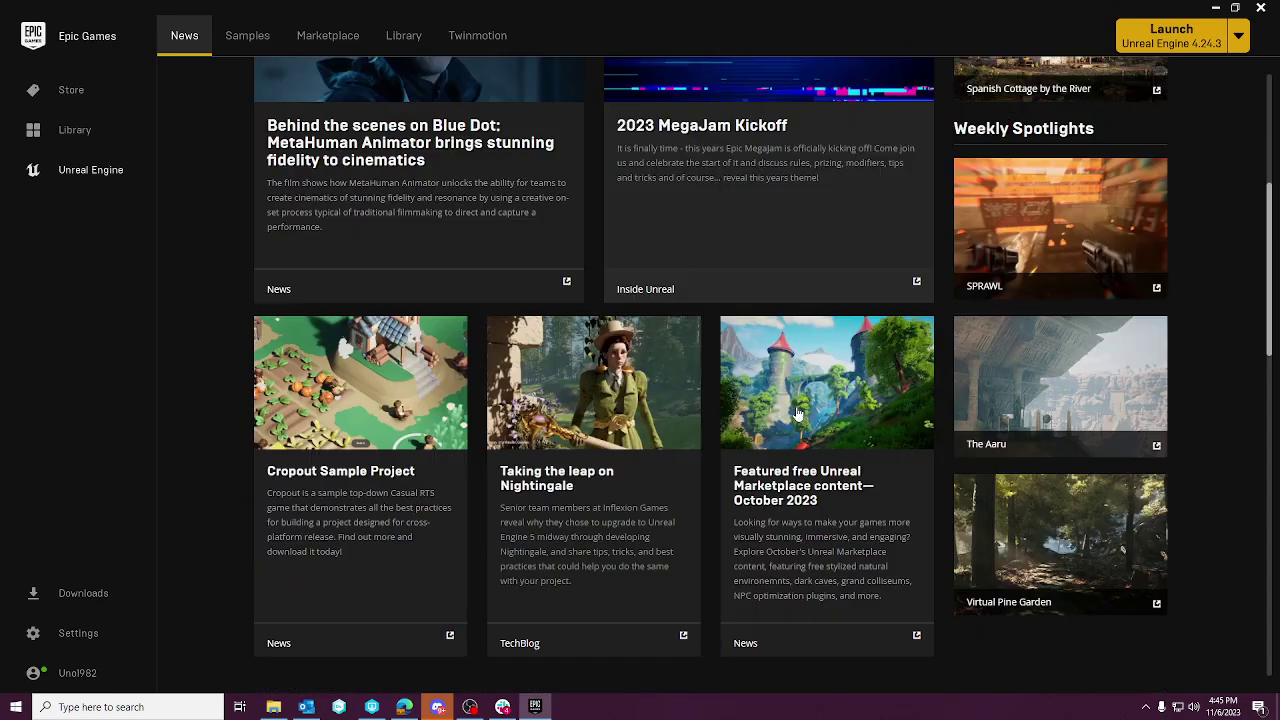
{"action": "scroll", "coordinate": [797, 414], "scroll_direction": "up", "scroll_amount": 5}
{"action": "left_click", "coordinate": [404, 35]}
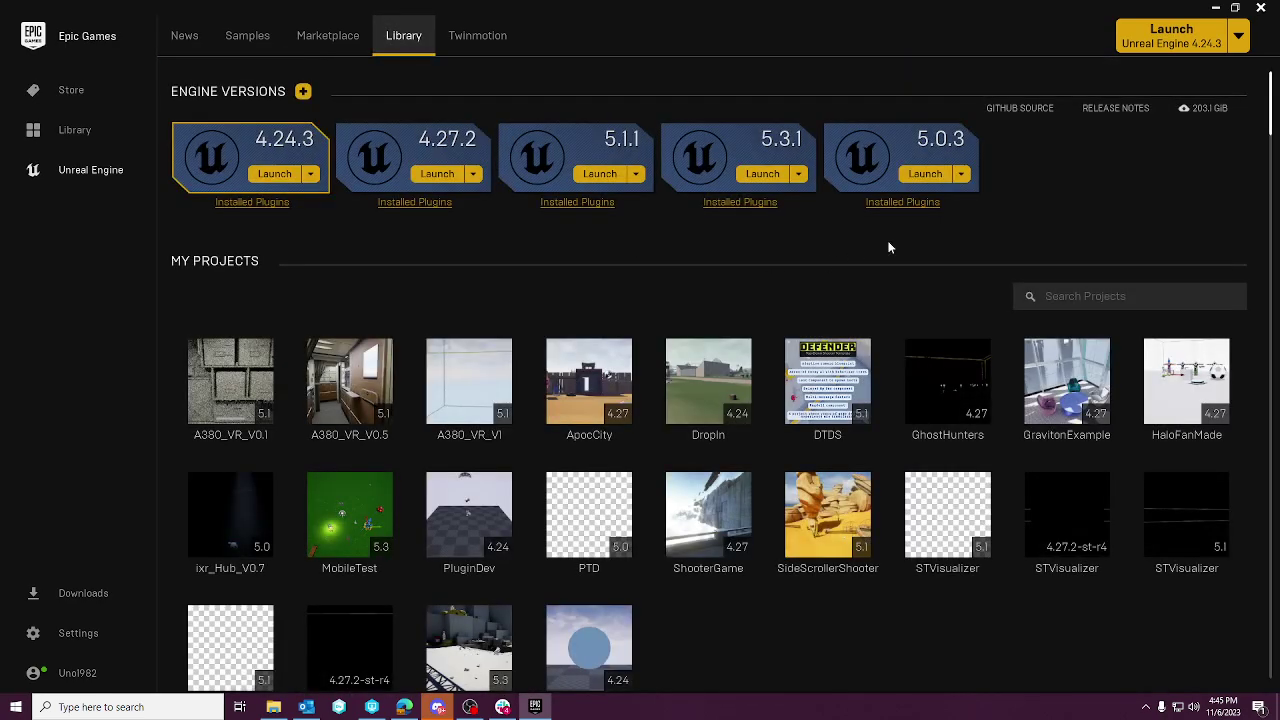
- Launch Unreal Engine 5.1.1 and set the location of a new Blank Games project to the SecondM2 (E:) drive
{"action": "left_click", "coordinate": [599, 174]}
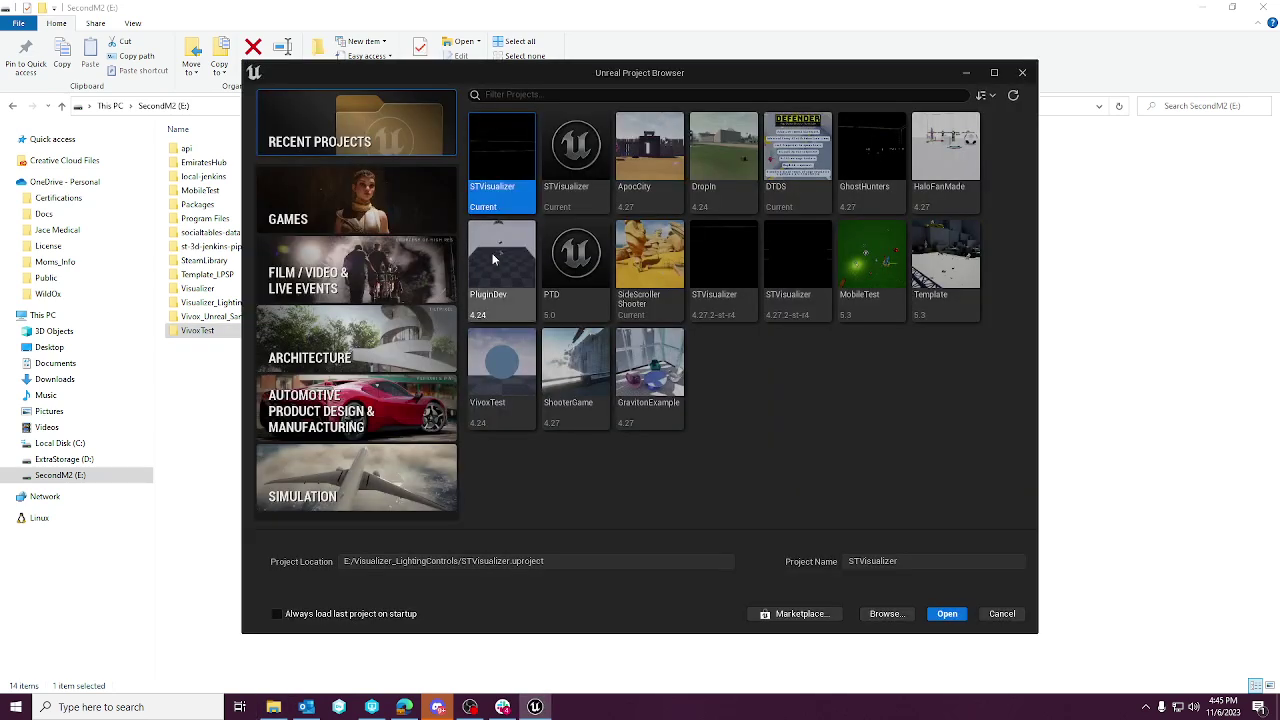
{"action": "left_click", "coordinate": [336, 180]}
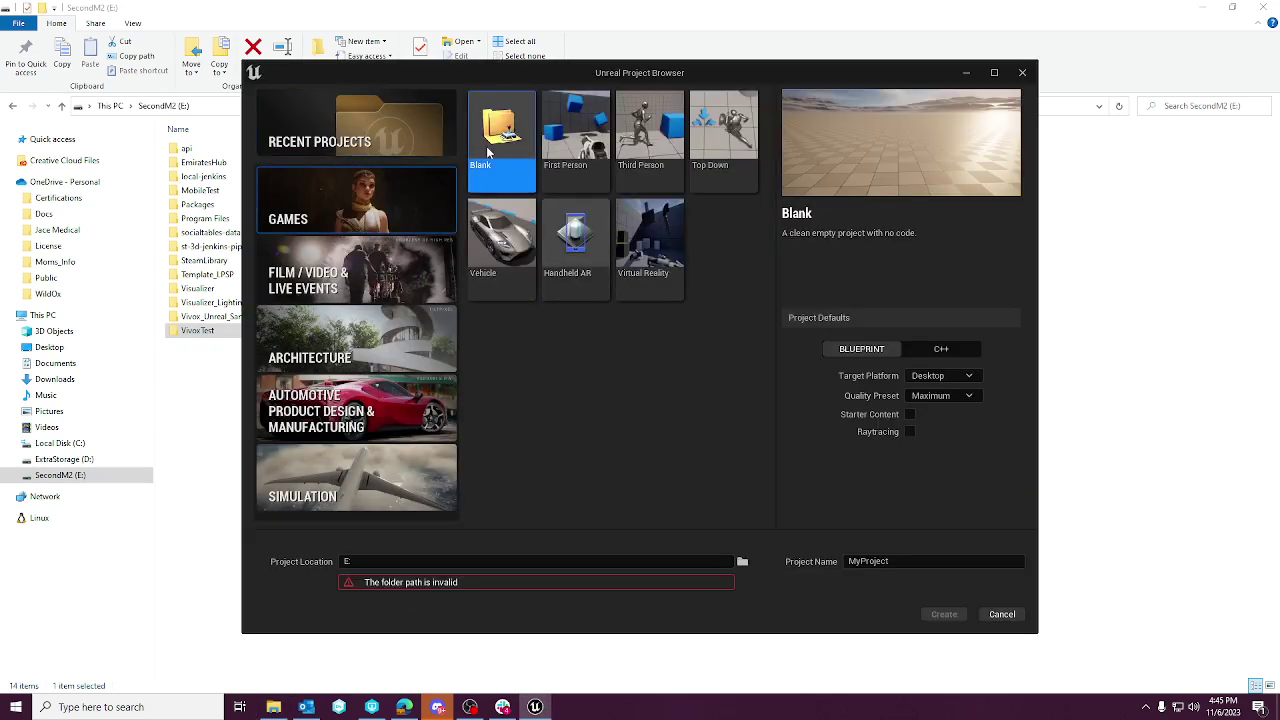
{"action": "left_click", "coordinate": [741, 562]}
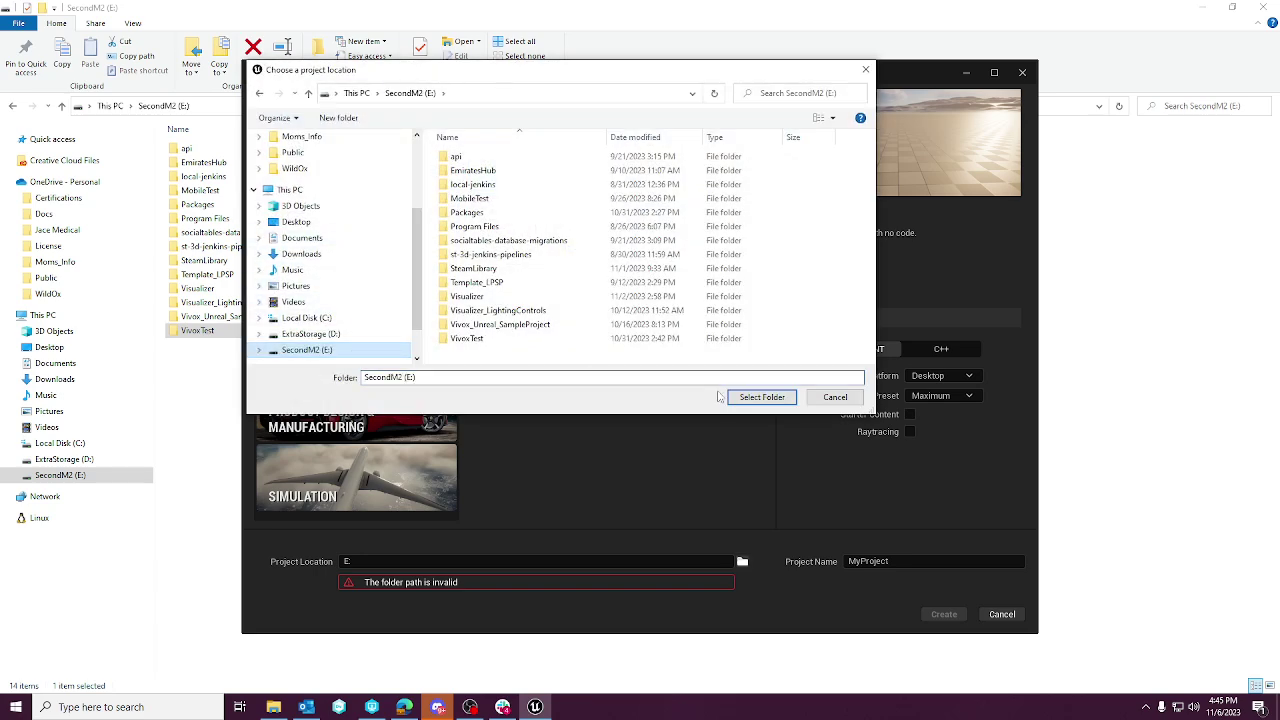
{"action": "left_click", "coordinate": [762, 397]}
- Name the new project VivoxTest5_1, create it as a Blueprint project, and close its editor once it has loaded
{"action": "left_click", "coordinate": [930, 561]}
{"action": "left_click_drag", "start_coordinate": [889, 561], "coordinate": [857, 561]}
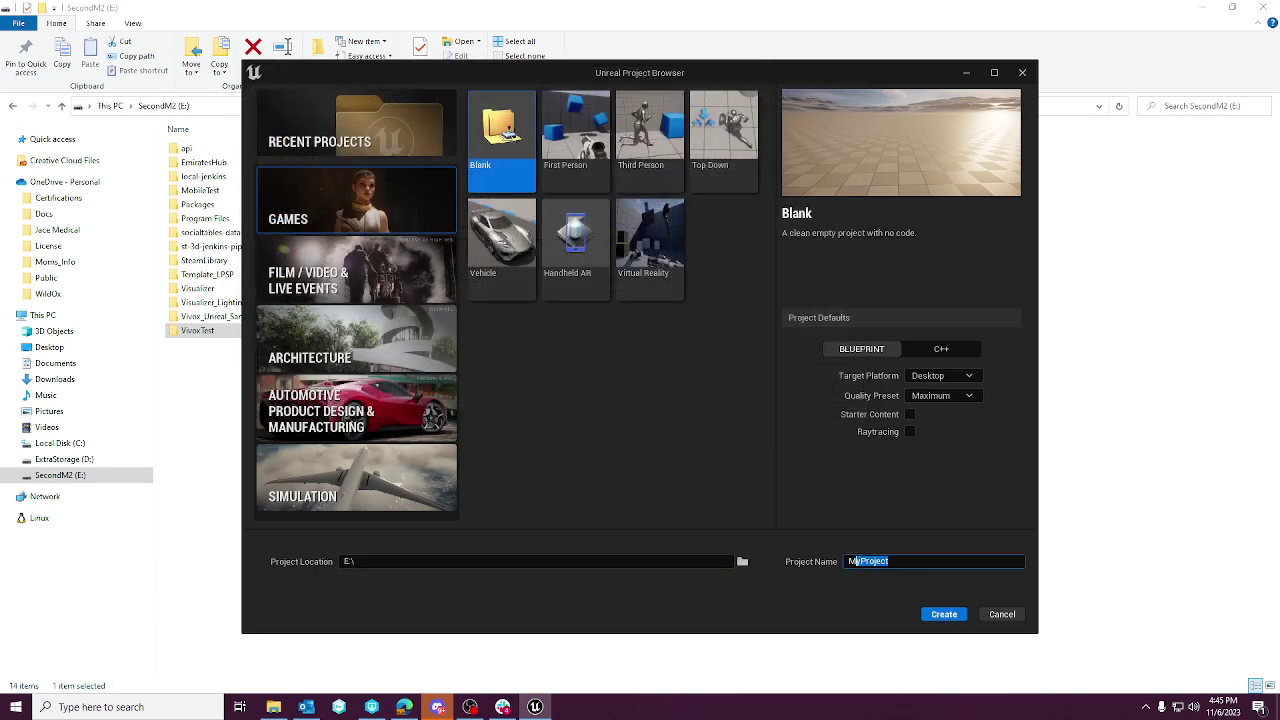
{"action": "key", "text": "BackSpace"}
{"action": "type", "text": "VivoxTest"}
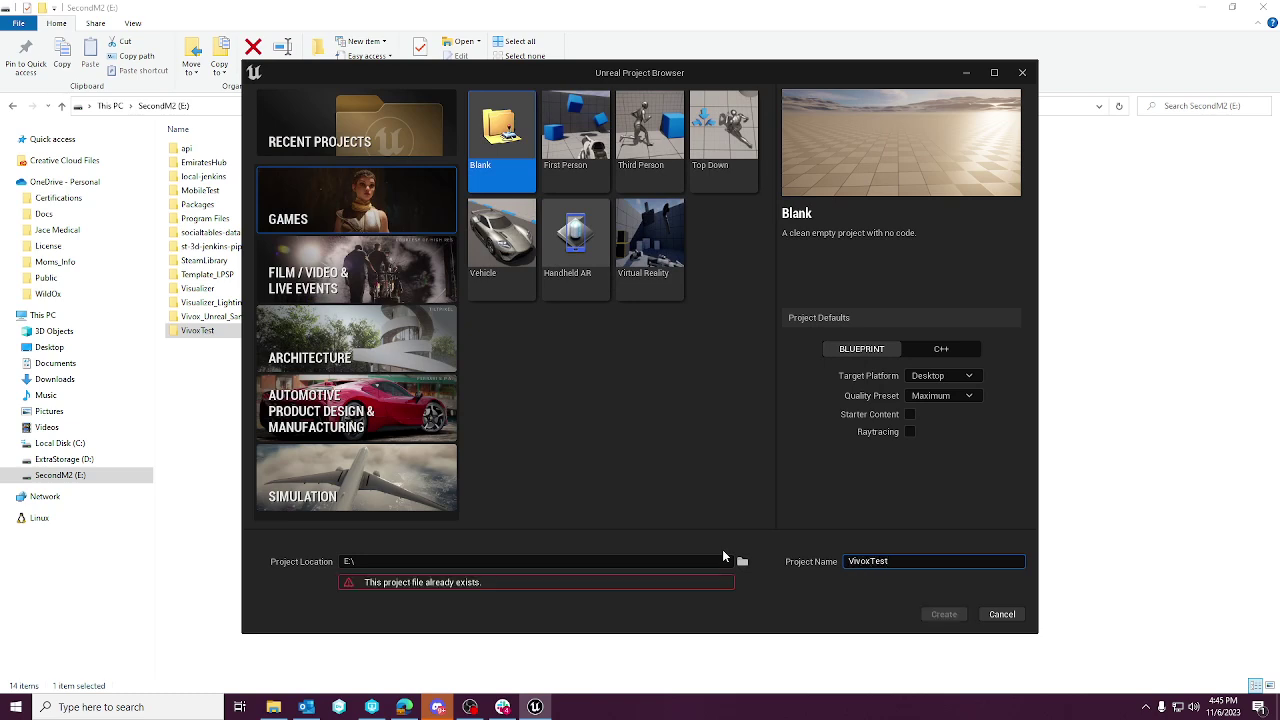
{"action": "type", "text": "5_1"}
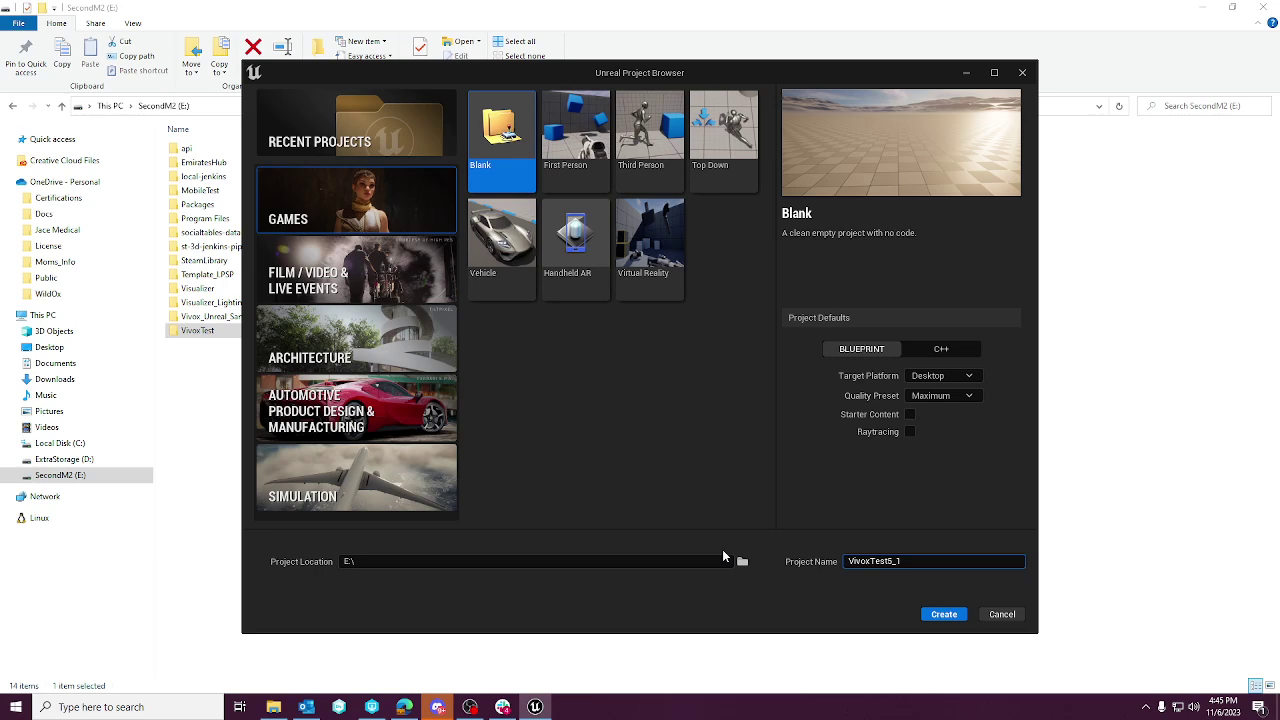
{"action": "left_click", "coordinate": [938, 631]}
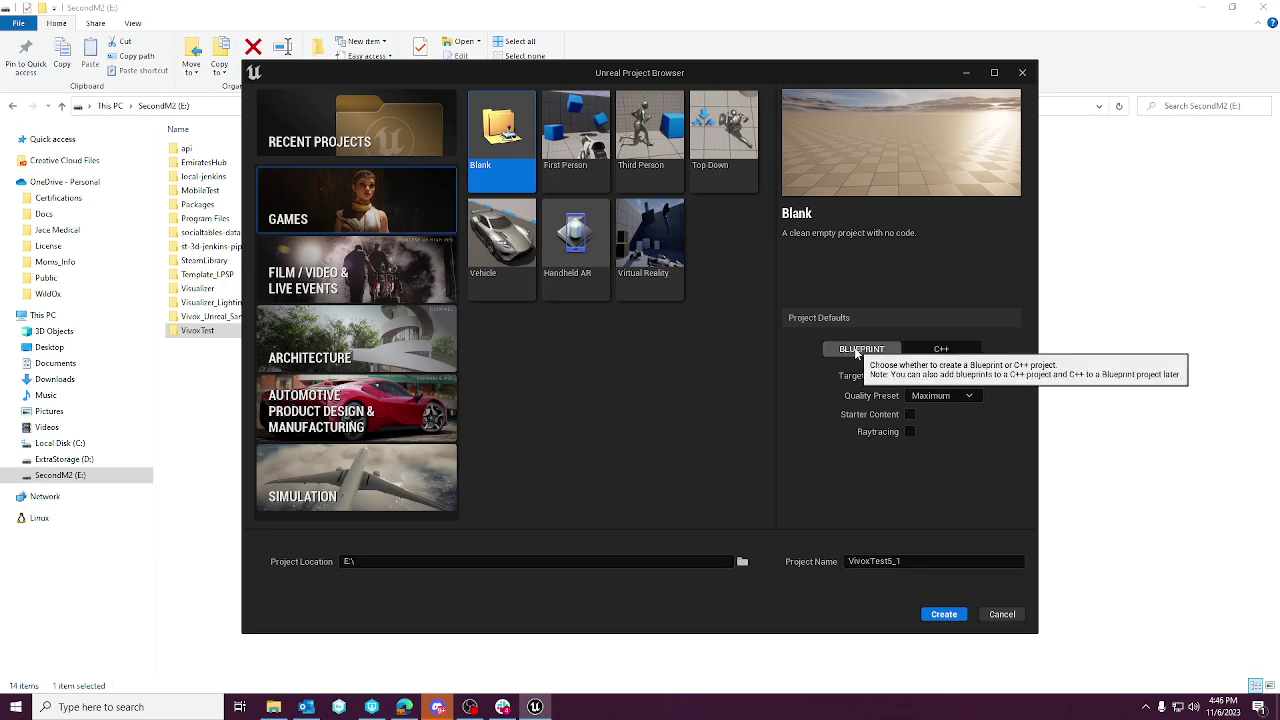
{"action": "left_click", "coordinate": [944, 615]}
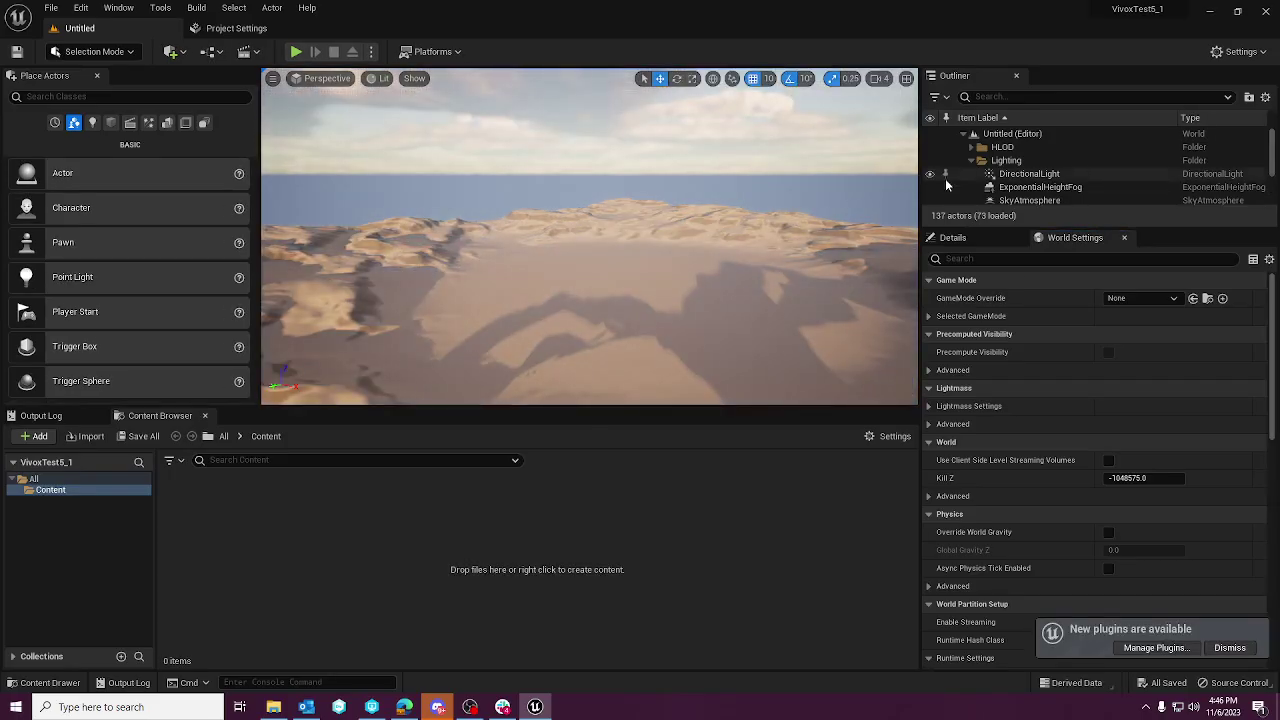
{"action": "left_click", "coordinate": [1266, 11]}
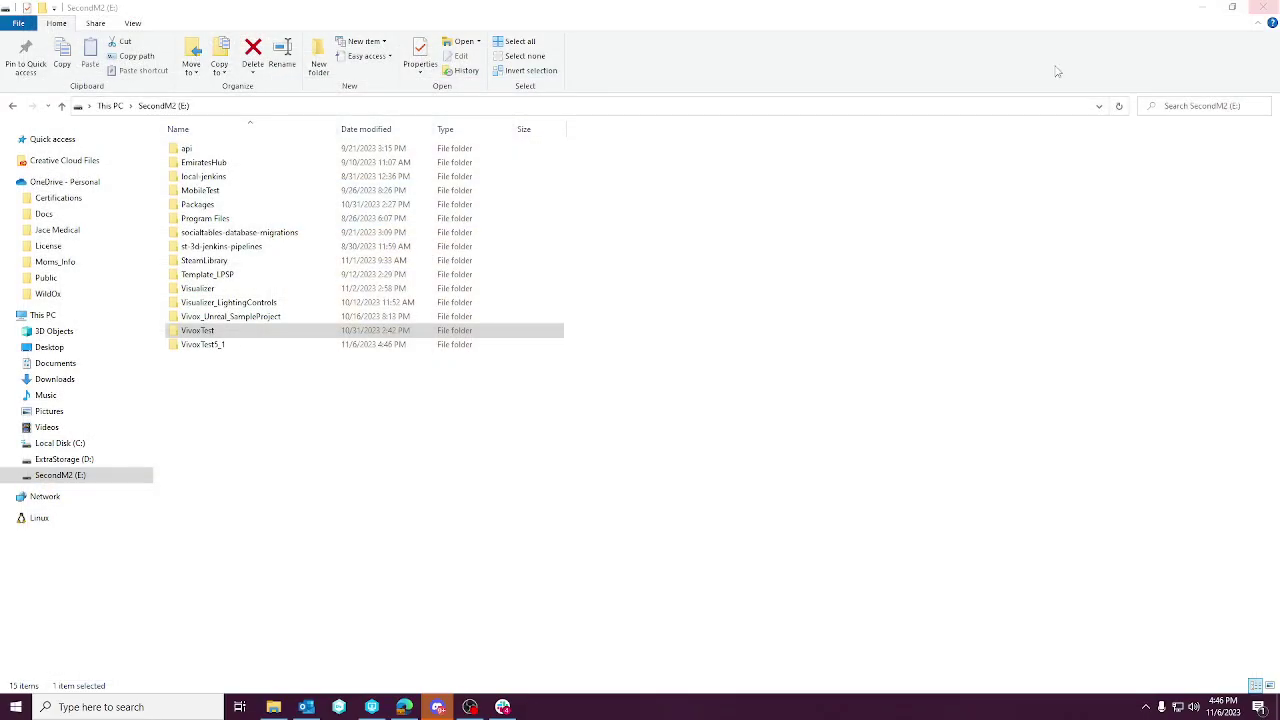
- Copy the VivoxCore and VivoxSubsystem folders from the Plugins folder of the VivoxTest project
{"action": "left_click", "coordinate": [197, 331]}
{"action": "double_click", "coordinate": [198, 336]}
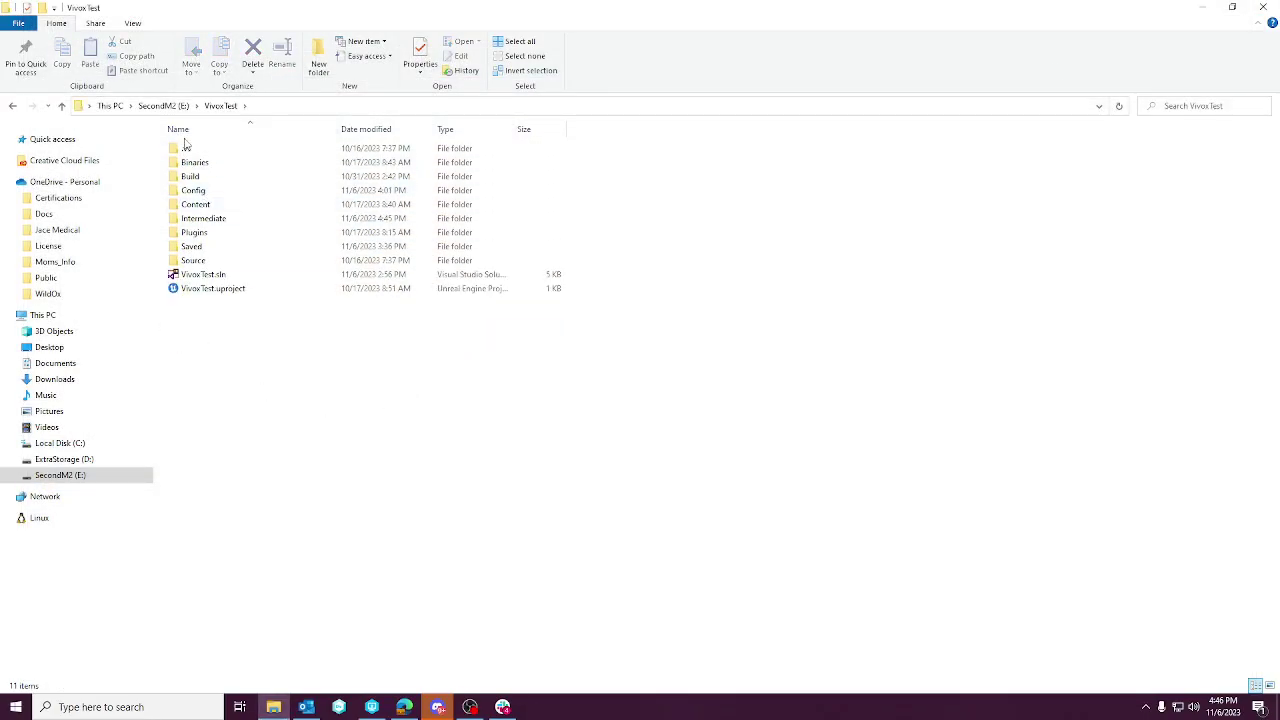
{"action": "left_click", "coordinate": [193, 234]}
{"action": "double_click", "coordinate": [193, 236]}
{"action": "left_click", "coordinate": [200, 163]}
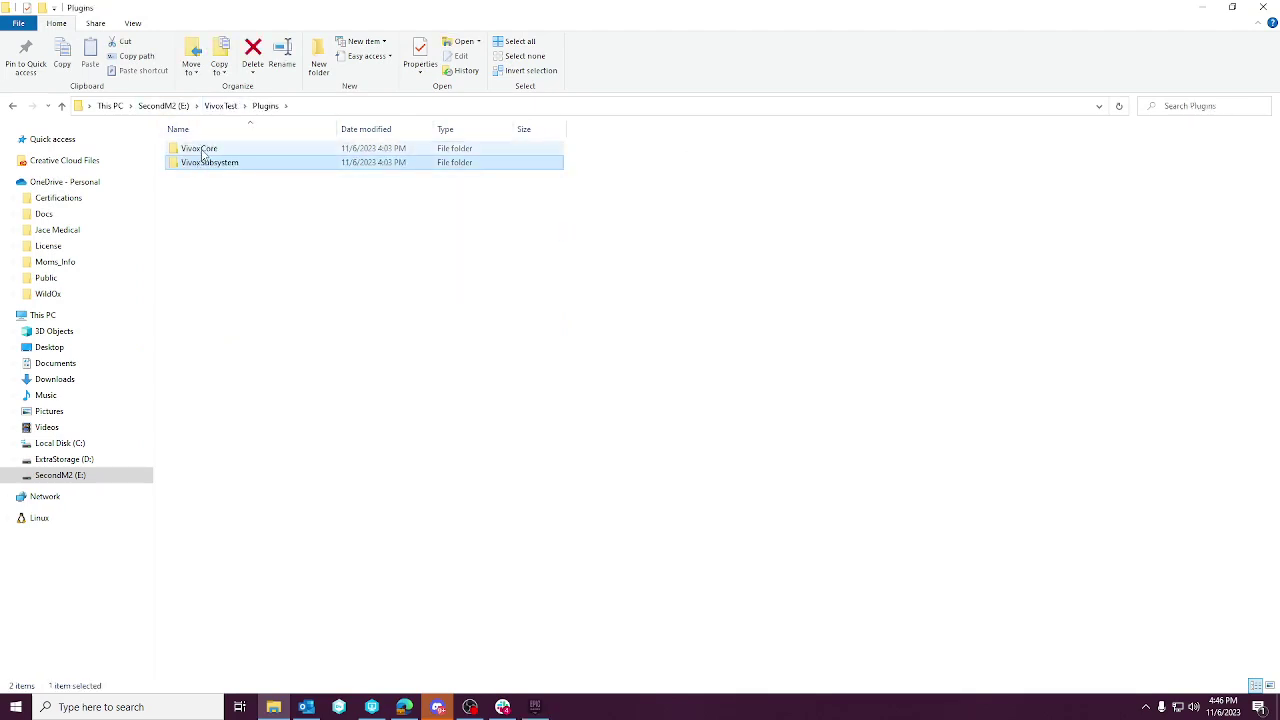
{"action": "left_click", "coordinate": [202, 149], "text": "shift"}
{"action": "right_click", "coordinate": [203, 151]}
{"action": "left_click", "coordinate": [240, 437]}
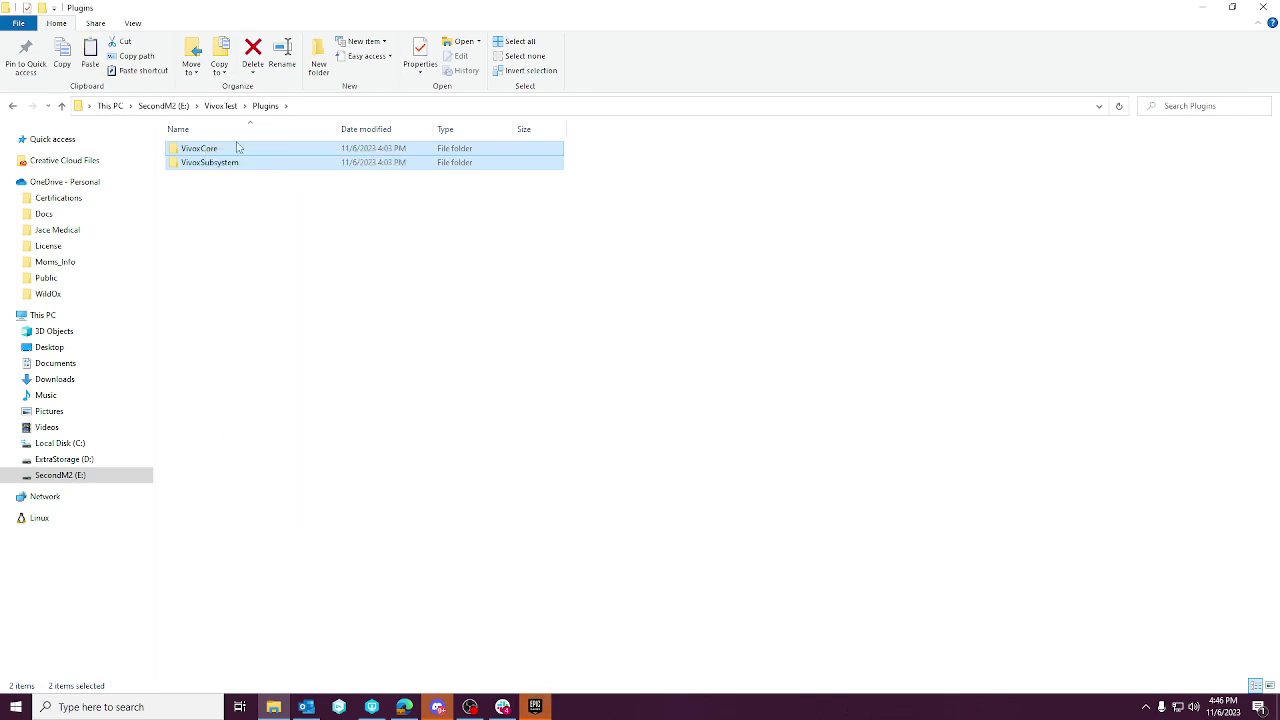
- Create a folder named Plugins inside the VivoxTest5_1 project folder on the SecondM2 (E:) drive
{"action": "left_click", "coordinate": [219, 106]}
{"action": "left_click", "coordinate": [163, 106]}
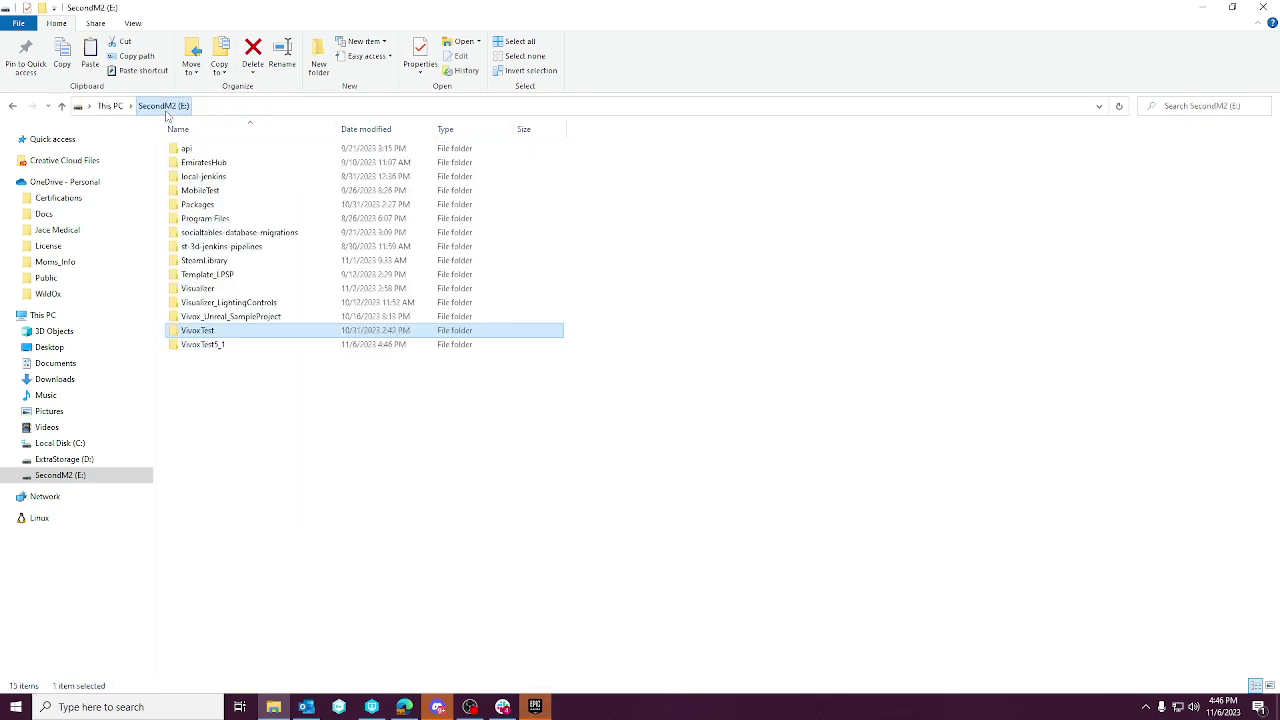
{"action": "double_click", "coordinate": [221, 346]}
{"action": "right_click", "coordinate": [225, 301]}
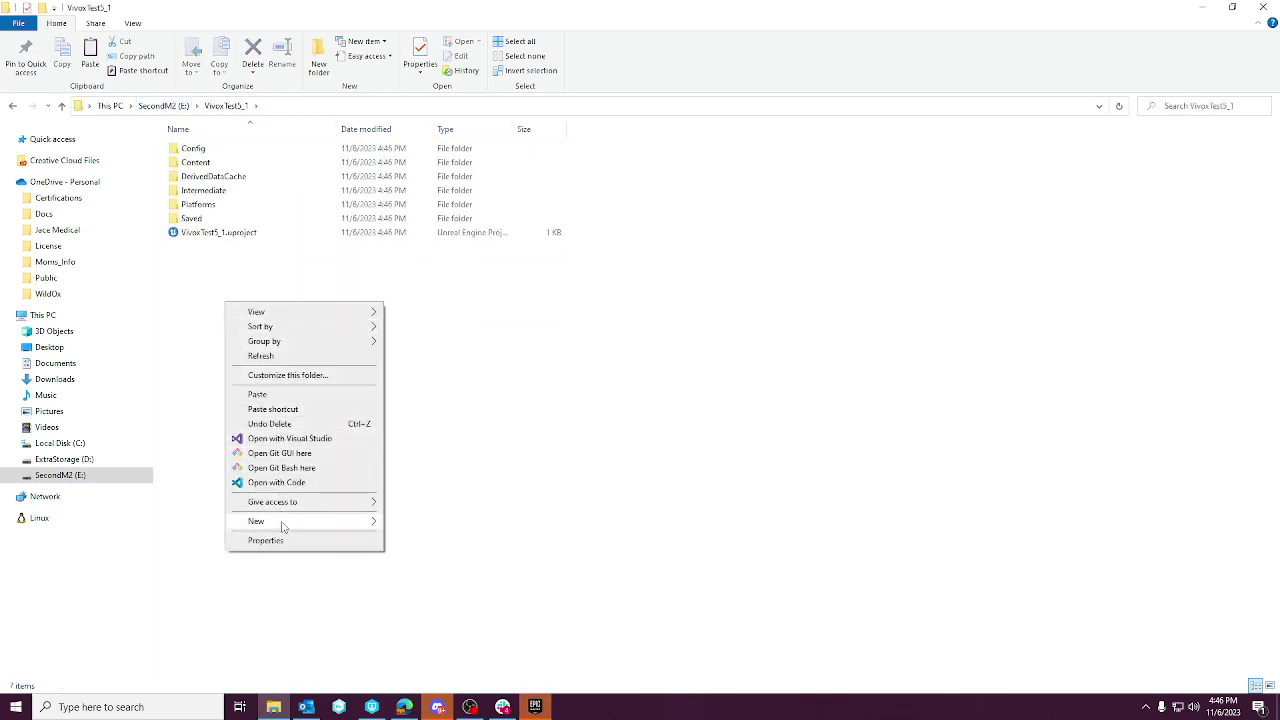
{"action": "mouse_move", "coordinate": [280, 523]}
{"action": "left_click", "coordinate": [412, 311]}
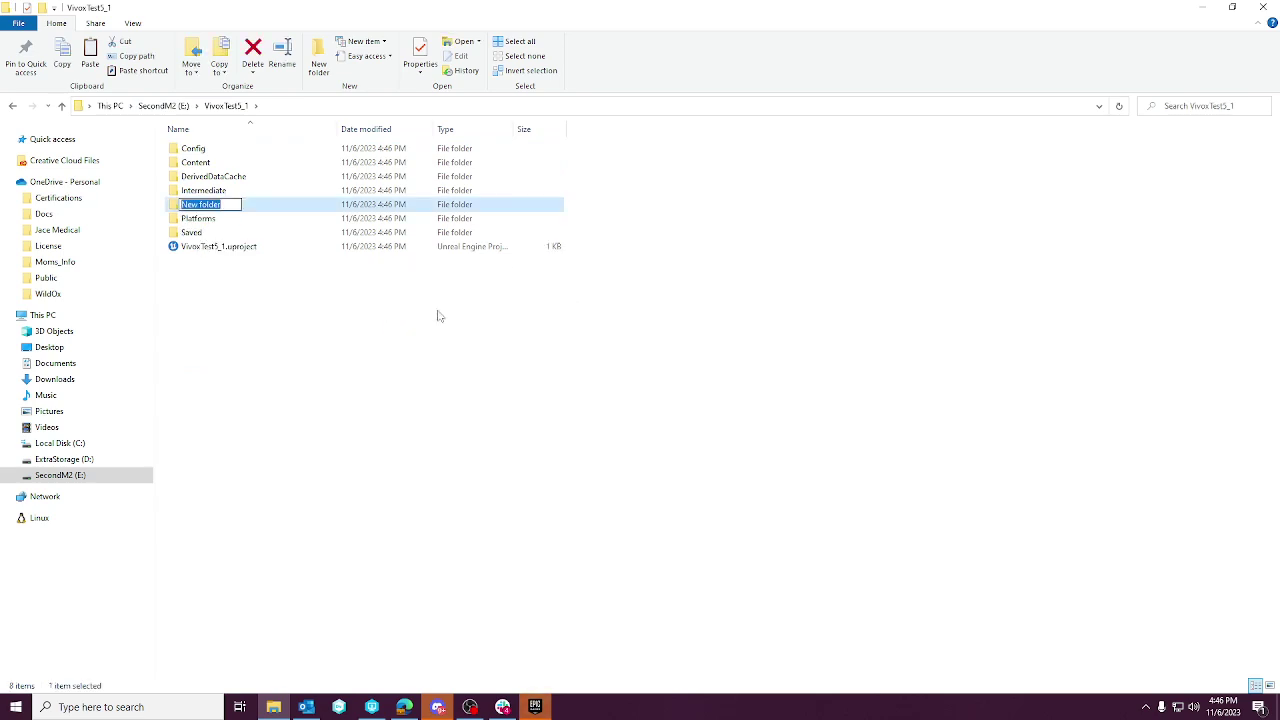
{"action": "type", "text": "Plugins"}
{"action": "key", "text": "Return"}
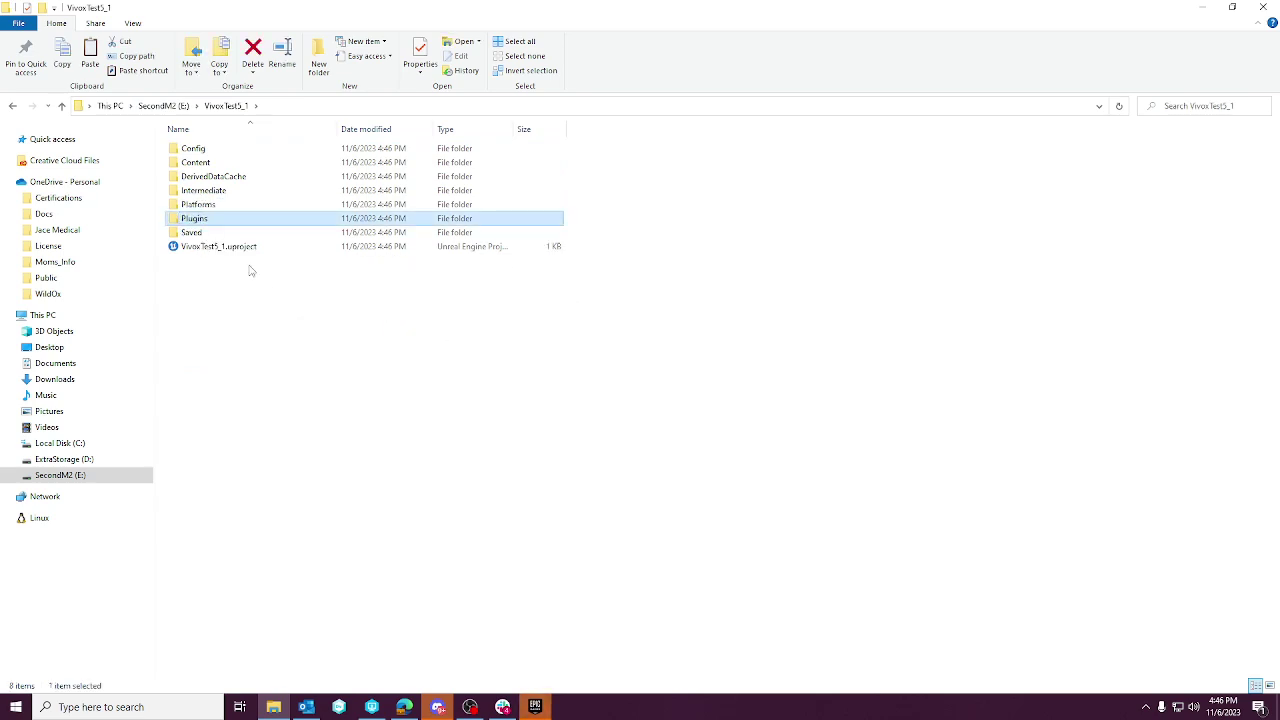
- Paste the copied VivoxCore and VivoxSubsystem folders into the Plugins folder of VivoxTest5_1
{"action": "double_click", "coordinate": [220, 221]}
{"action": "right_click", "coordinate": [220, 223]}
{"action": "left_click", "coordinate": [241, 313]}
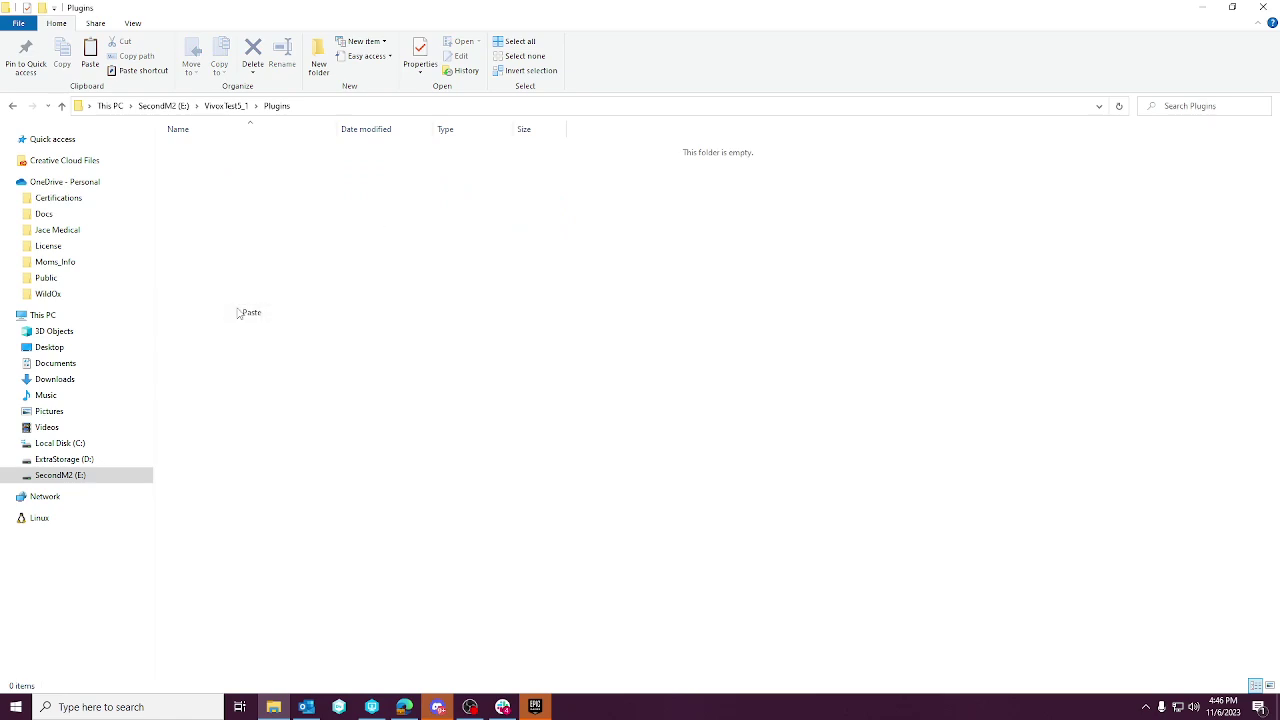
{"action": "left_click", "coordinate": [305, 285]}
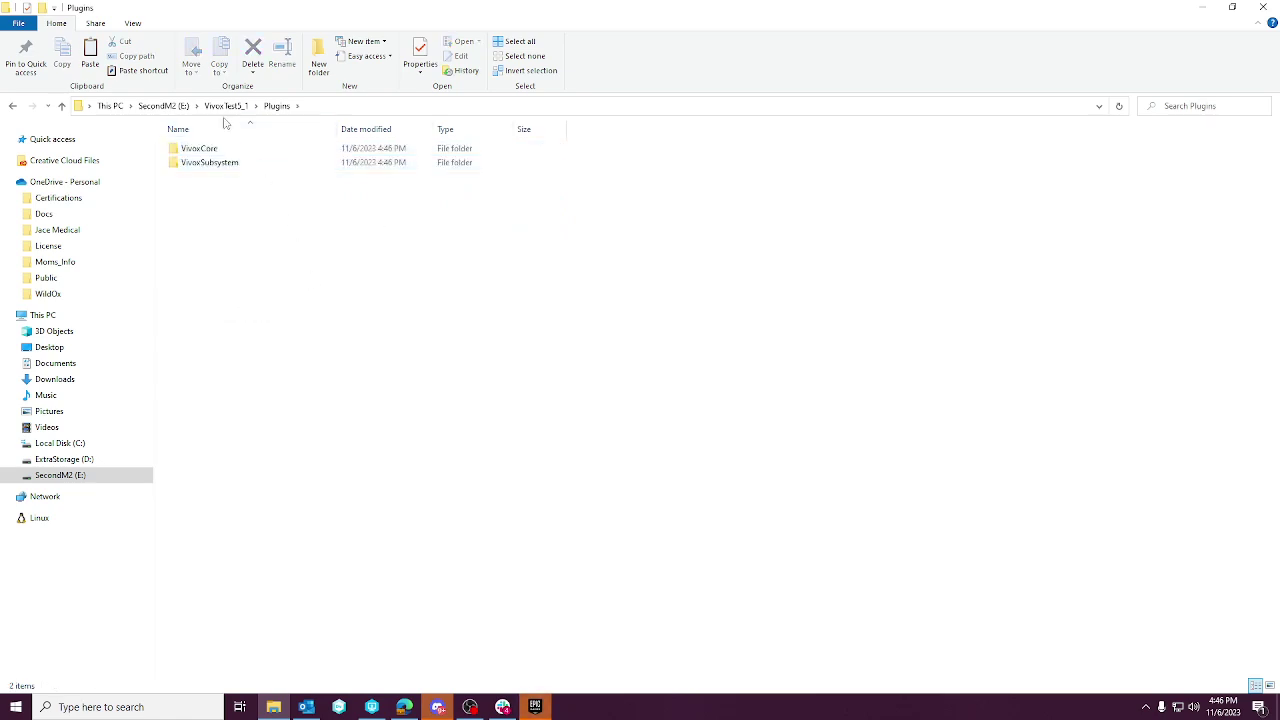
- Open VivoxTest5_1.uproject and agree to rebuild the missing VivoxCore and VivoxSubsystem modules
{"action": "left_click", "coordinate": [226, 106]}
{"action": "double_click", "coordinate": [213, 249]}
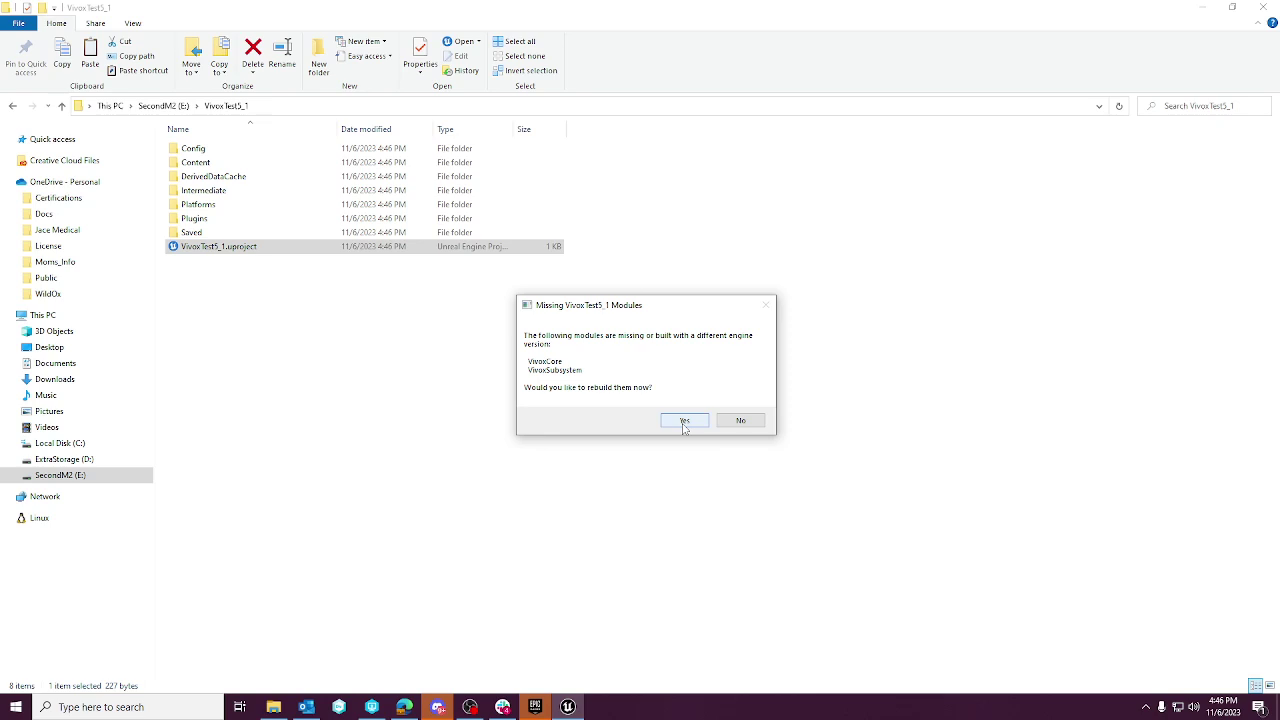
{"action": "left_click", "coordinate": [684, 421]}
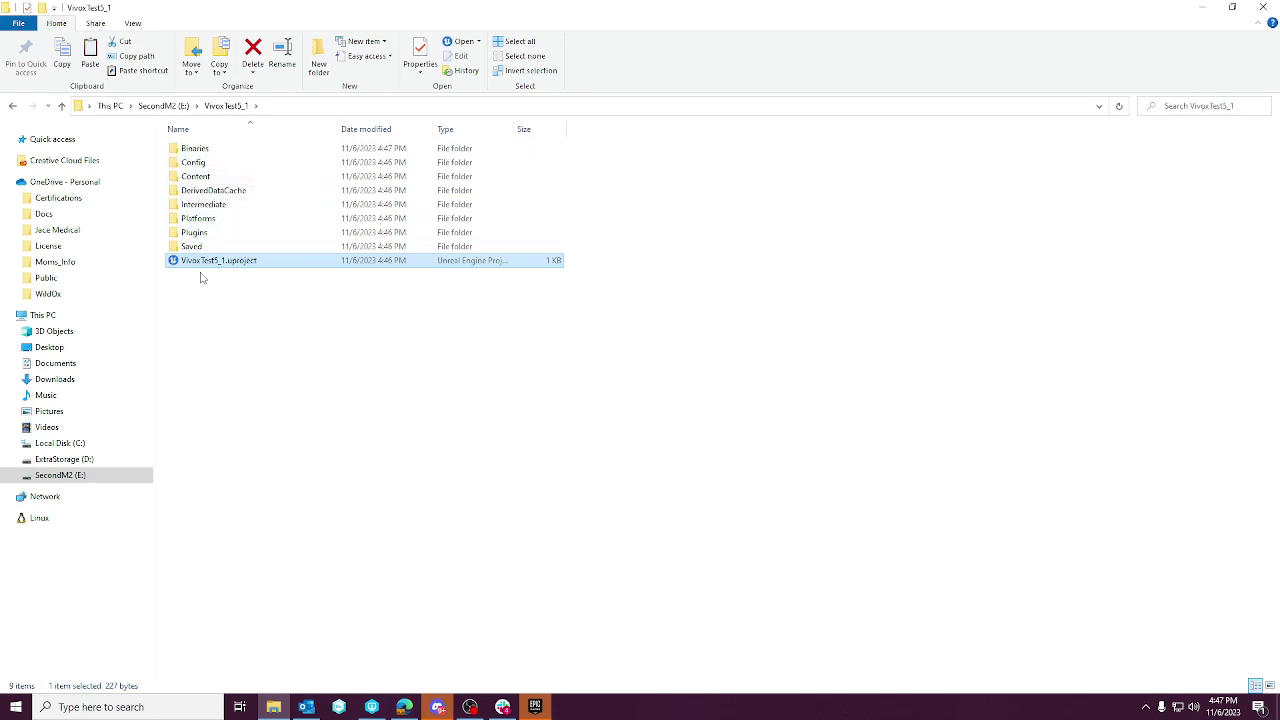
- Check the project's Plugins folder, and examine the processes in Task Manager for Unreal and C++ compiler activity while the modules rebuild
{"action": "double_click", "coordinate": [194, 232]}
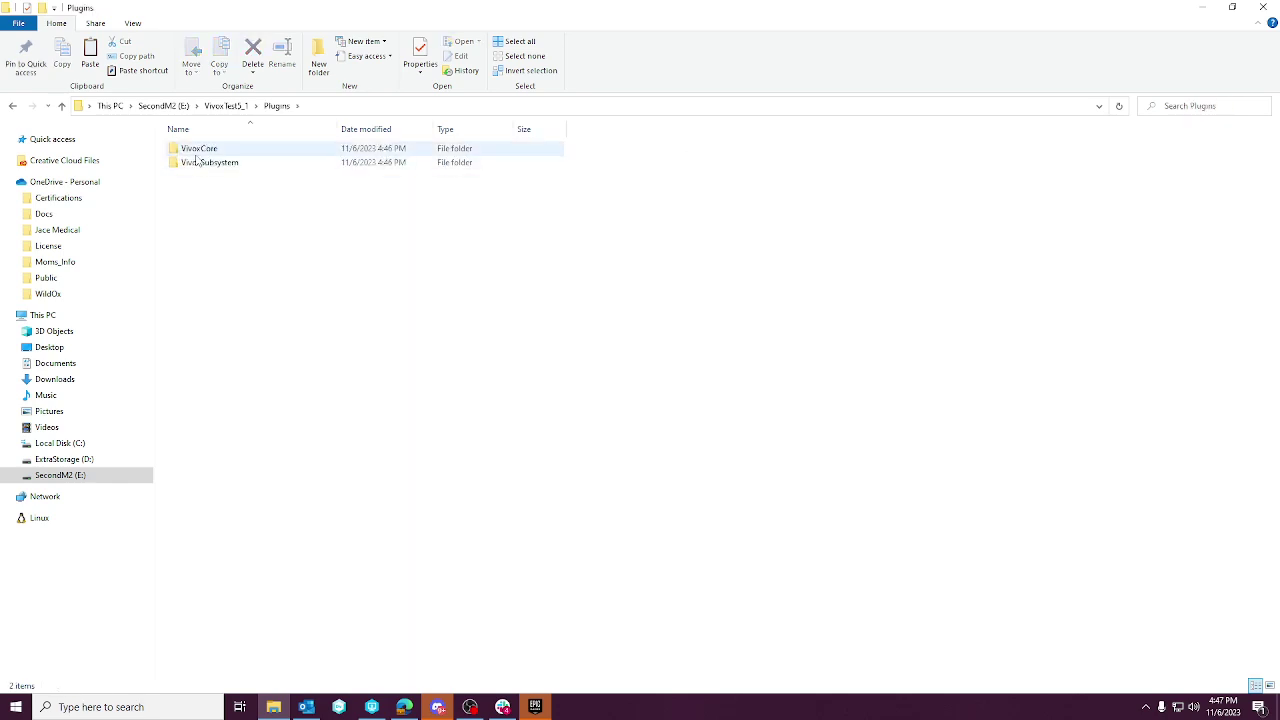
{"action": "left_click", "coordinate": [225, 106]}
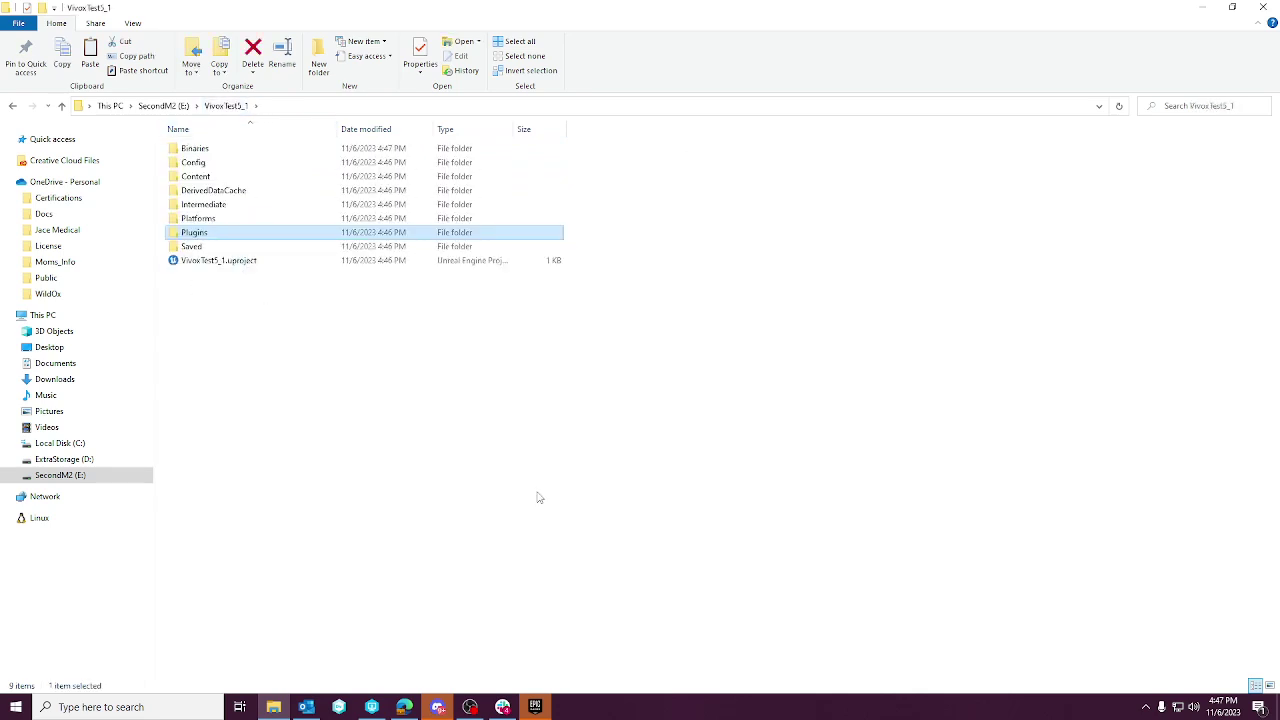
{"action": "right_click", "coordinate": [700, 700]}
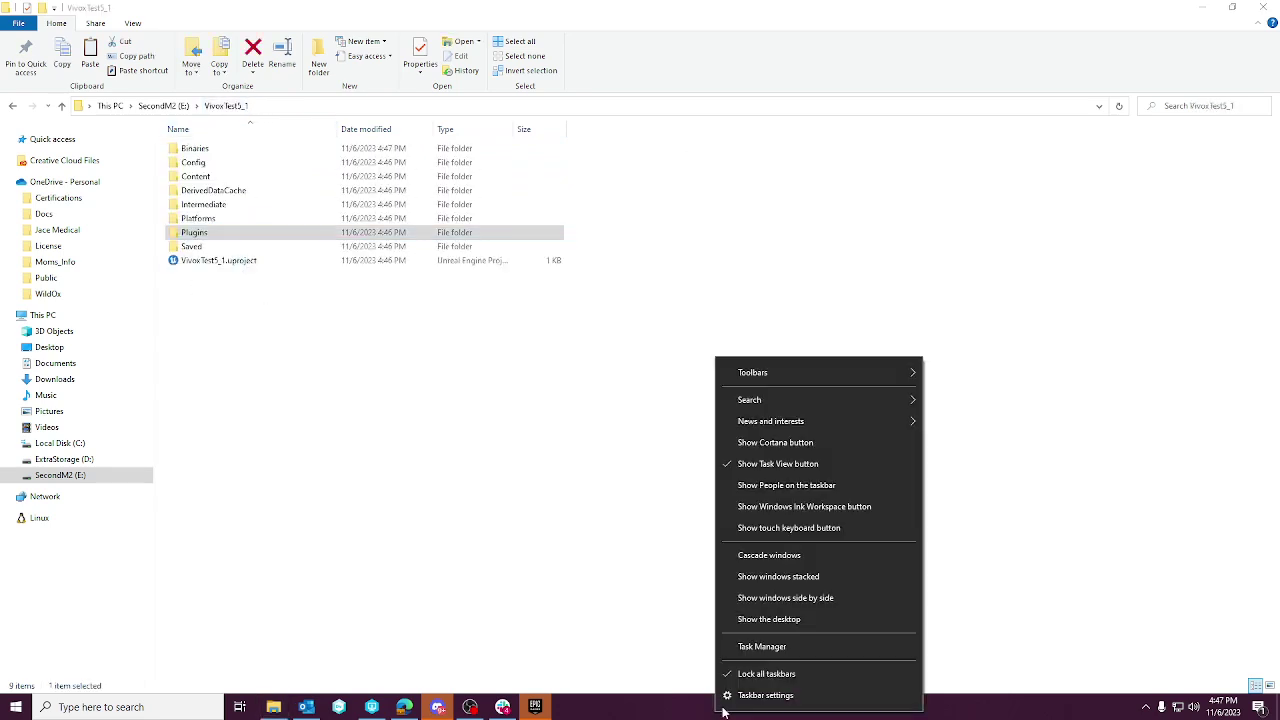
{"action": "left_click", "coordinate": [760, 647]}
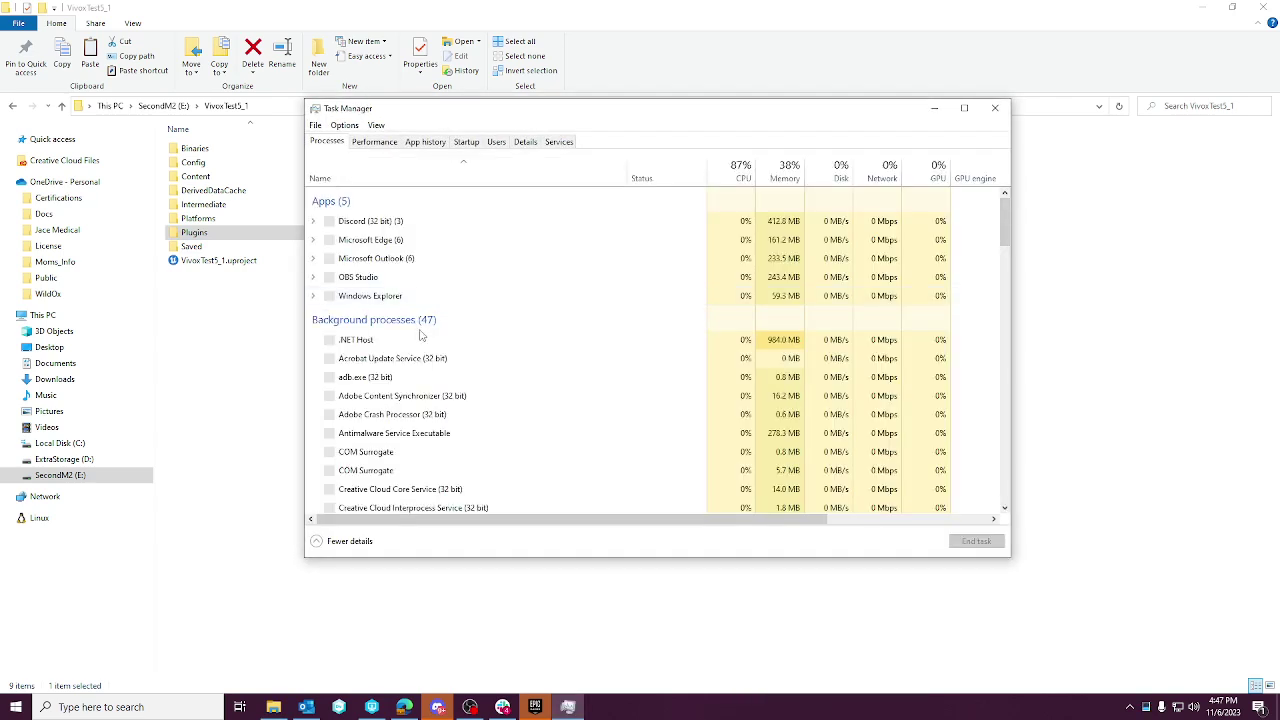
{"action": "scroll", "coordinate": [477, 320], "scroll_direction": "down", "scroll_amount": 6}
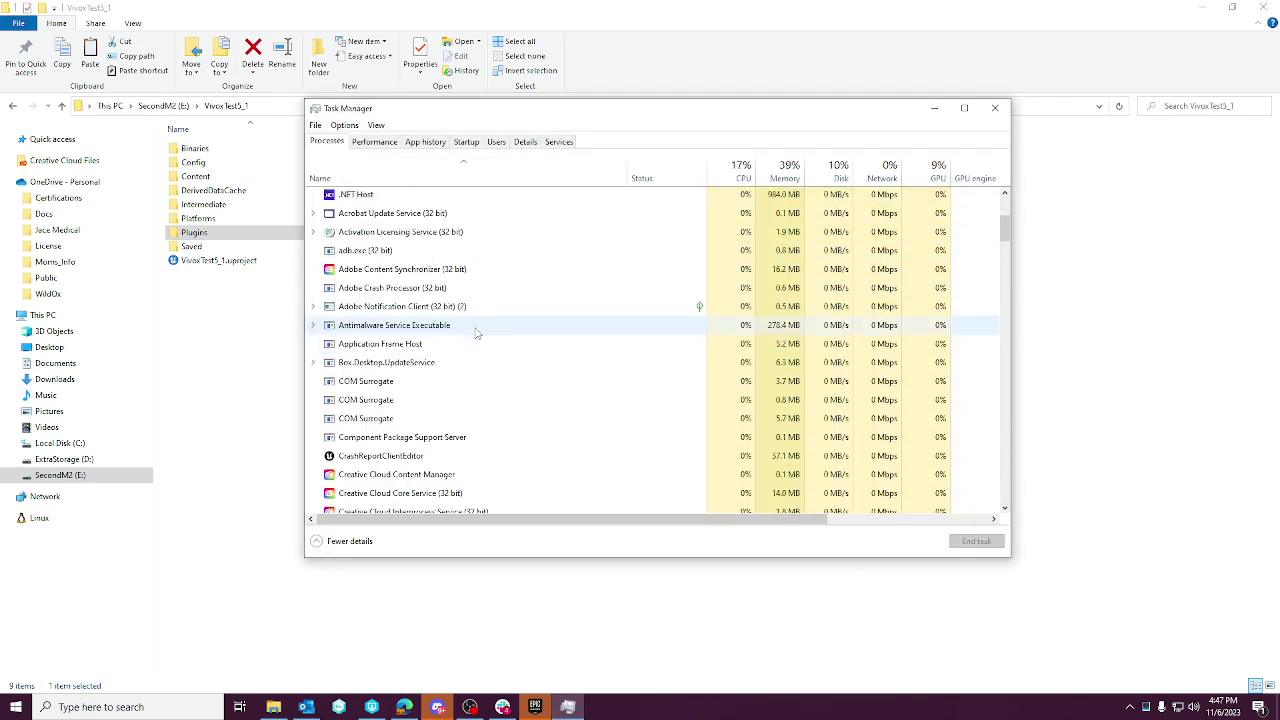
{"action": "scroll", "coordinate": [477, 335], "scroll_direction": "down", "scroll_amount": 15}
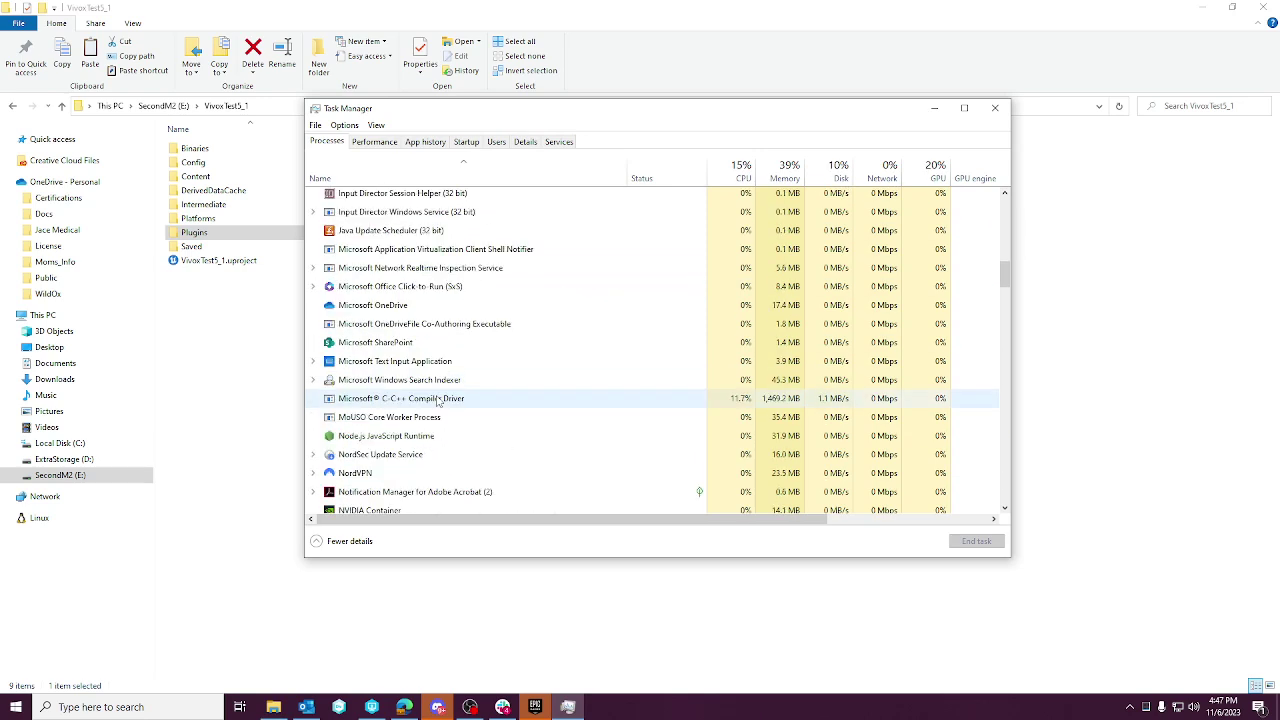
{"action": "scroll", "coordinate": [437, 400], "scroll_direction": "down", "scroll_amount": 6}
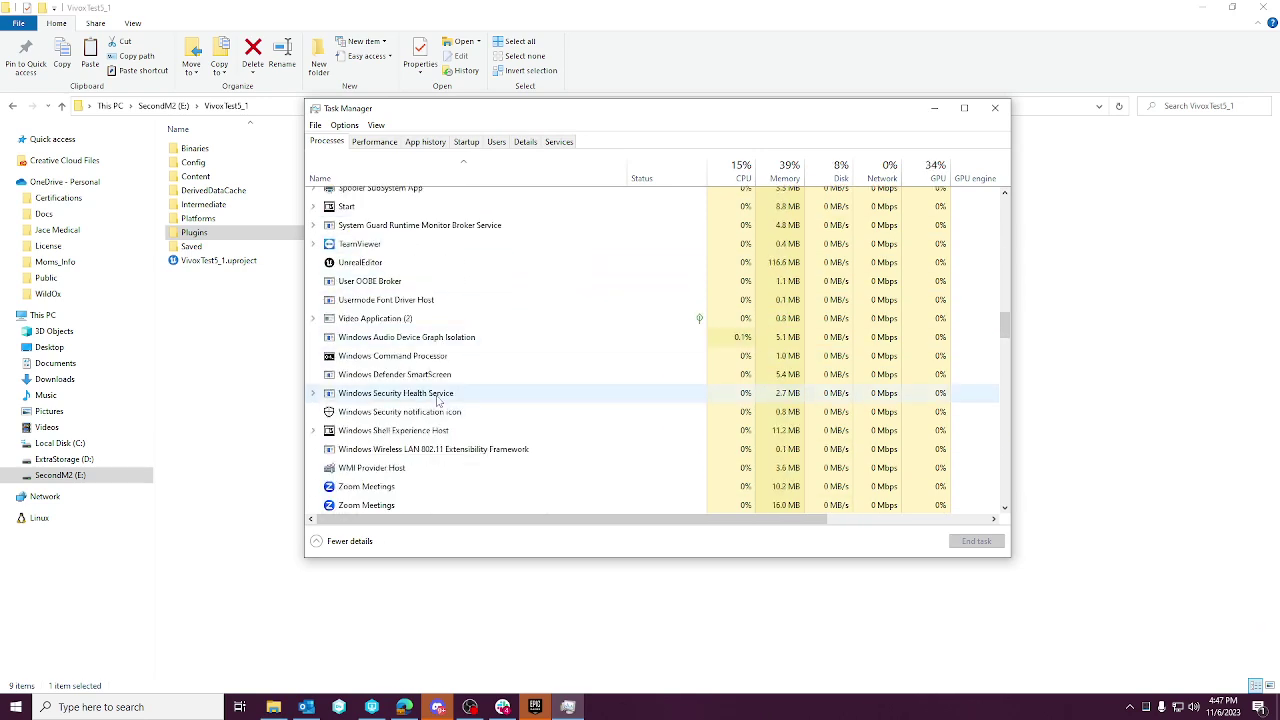
{"action": "scroll", "coordinate": [437, 400], "scroll_direction": "up", "scroll_amount": 2}
{"action": "scroll", "coordinate": [420, 410], "scroll_direction": "down", "scroll_amount": 2}
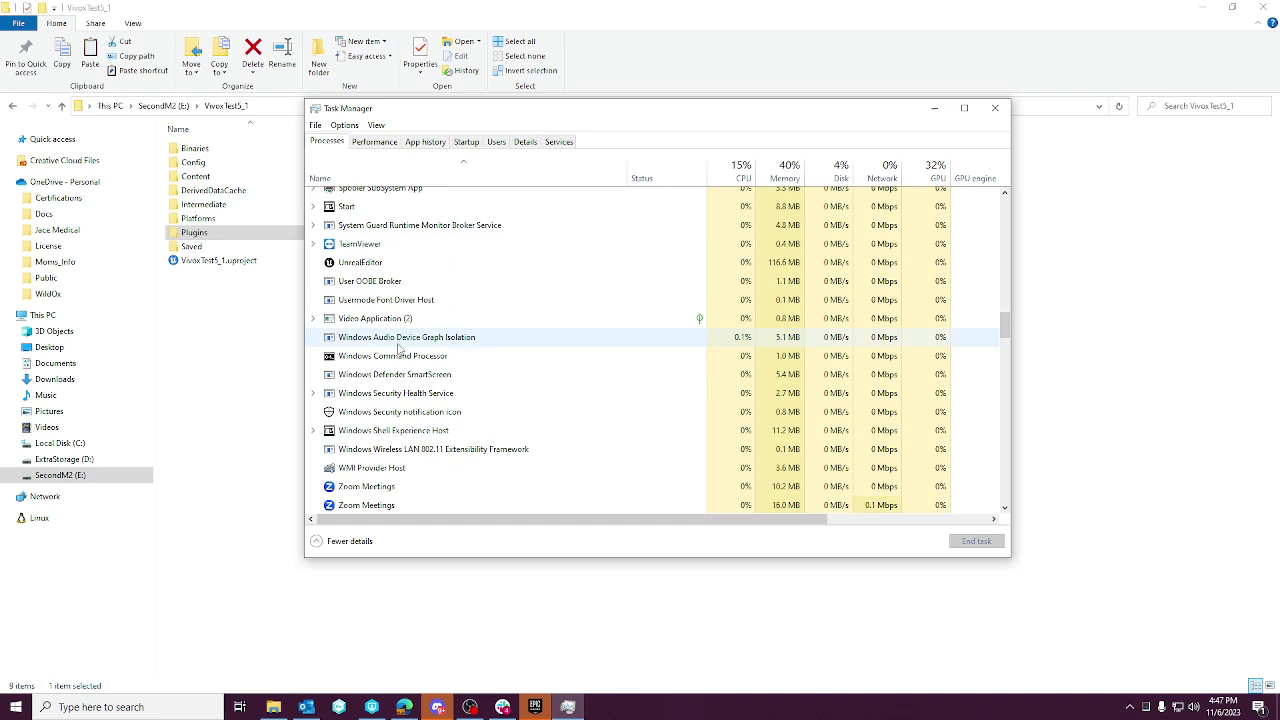
{"action": "scroll", "coordinate": [398, 350], "scroll_direction": "down", "scroll_amount": 12}
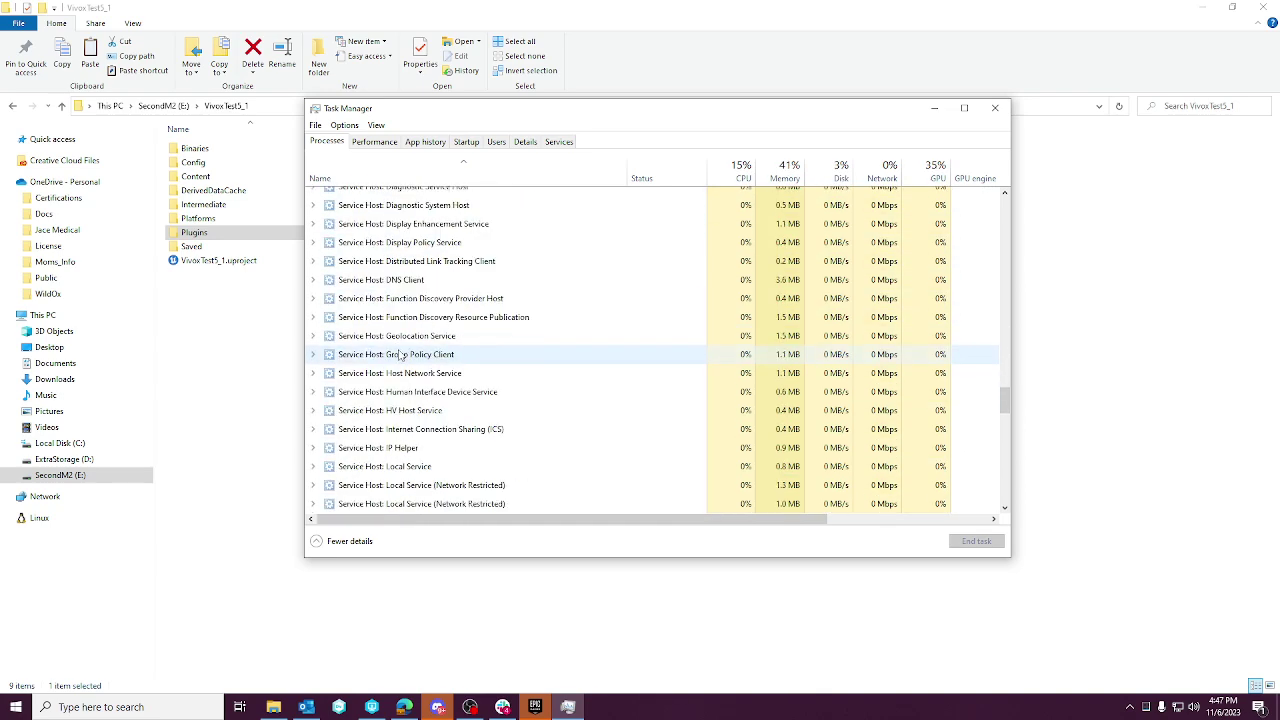
{"action": "scroll", "coordinate": [398, 354], "scroll_direction": "down", "scroll_amount": 15}
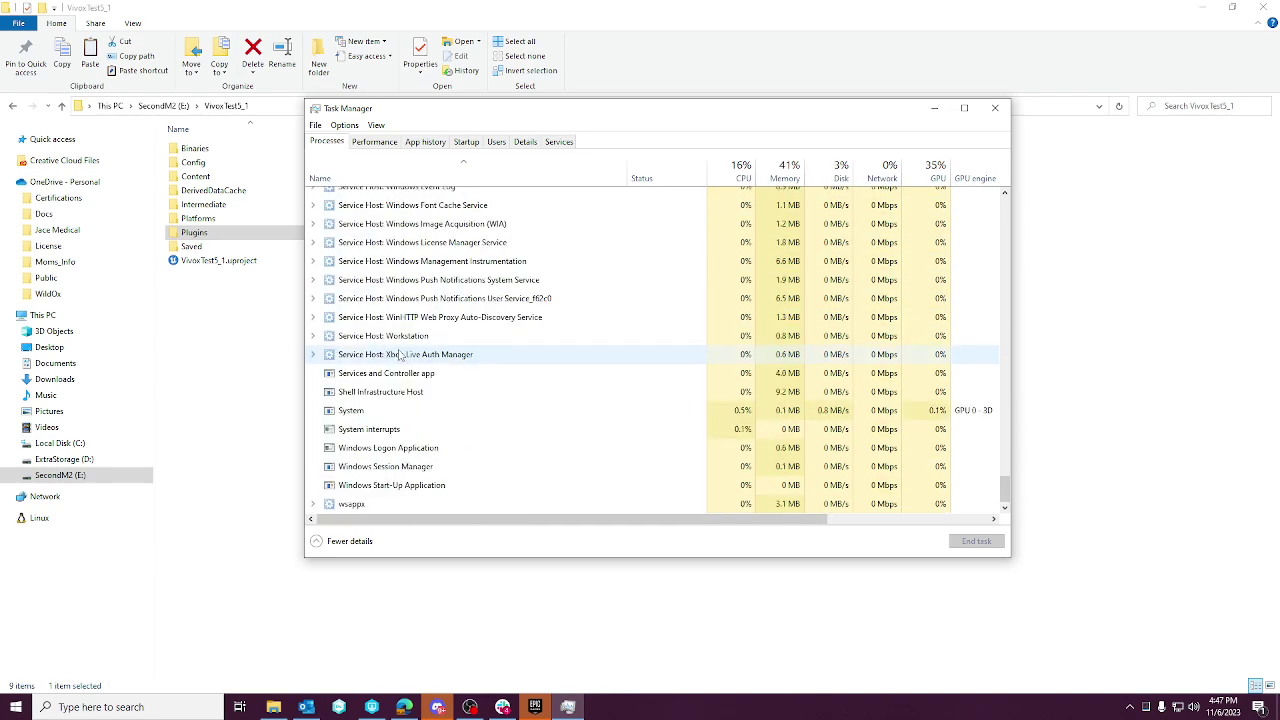
{"action": "left_click_drag", "start_coordinate": [1006, 490], "coordinate": [1007, 200]}
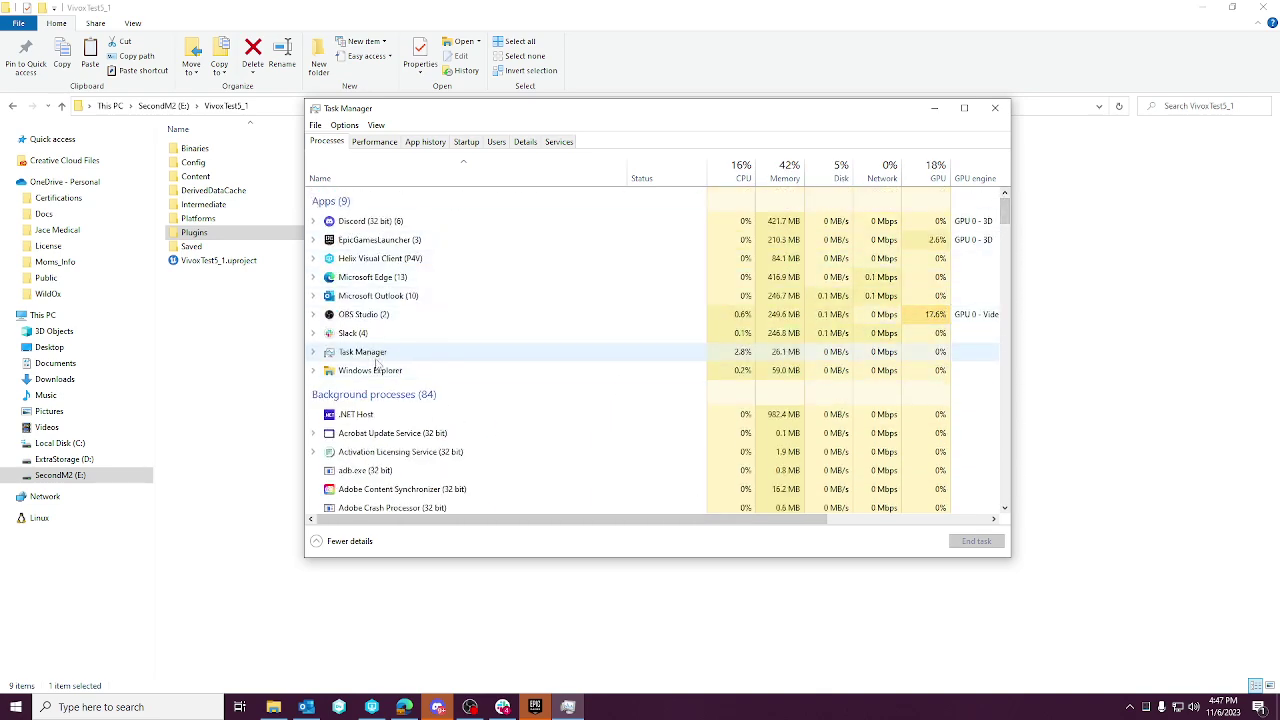
{"action": "scroll", "coordinate": [434, 356], "scroll_direction": "down", "scroll_amount": 8}
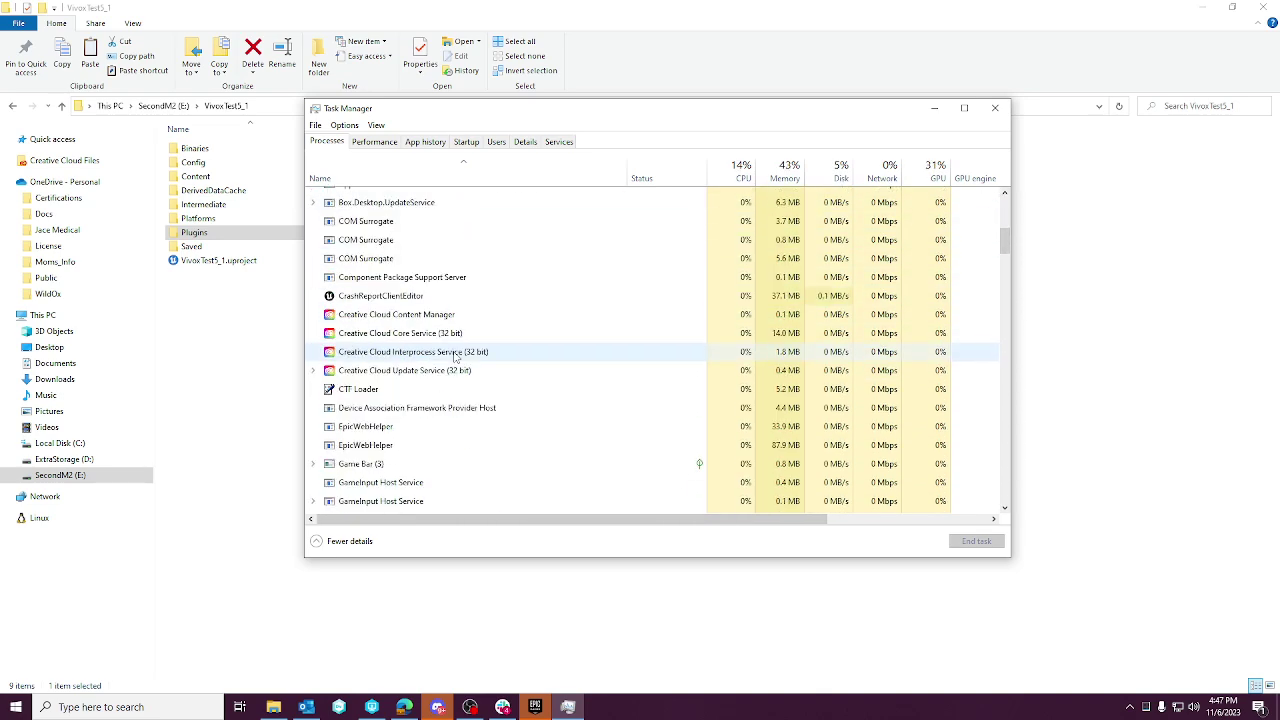
{"action": "scroll", "coordinate": [455, 357], "scroll_direction": "down", "scroll_amount": 6}
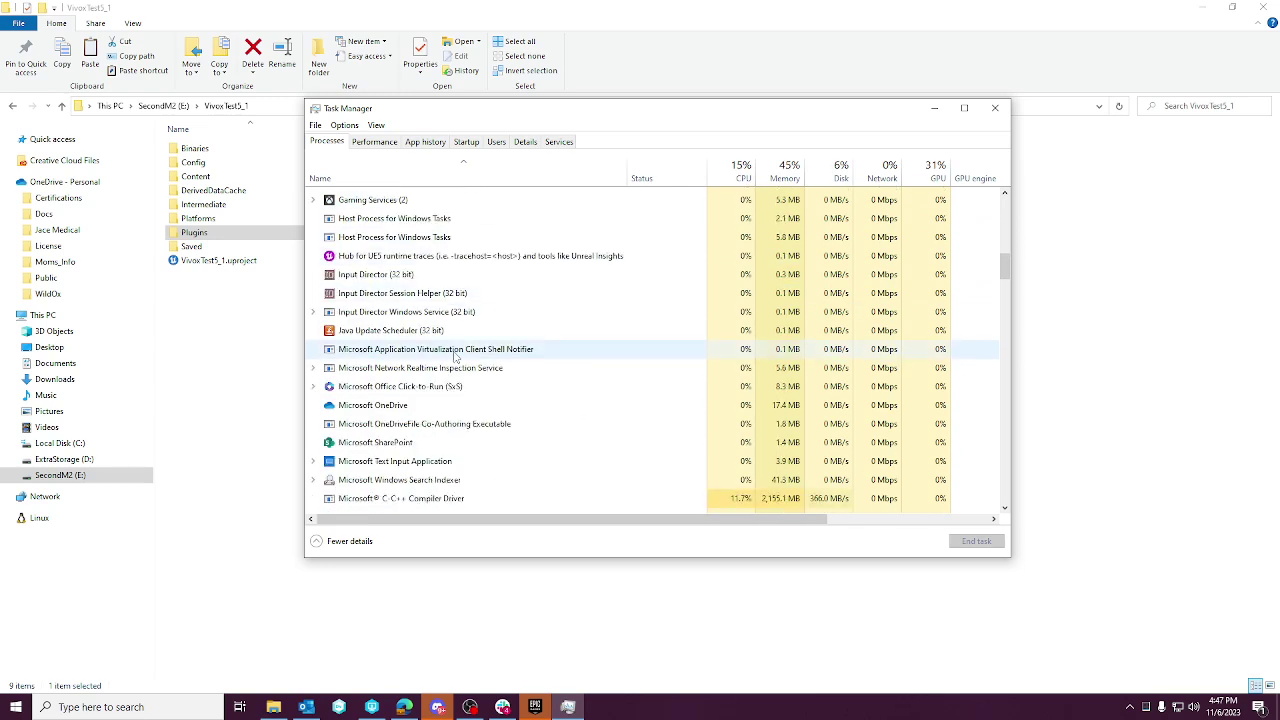
{"action": "scroll", "coordinate": [455, 356], "scroll_direction": "down", "scroll_amount": 4}
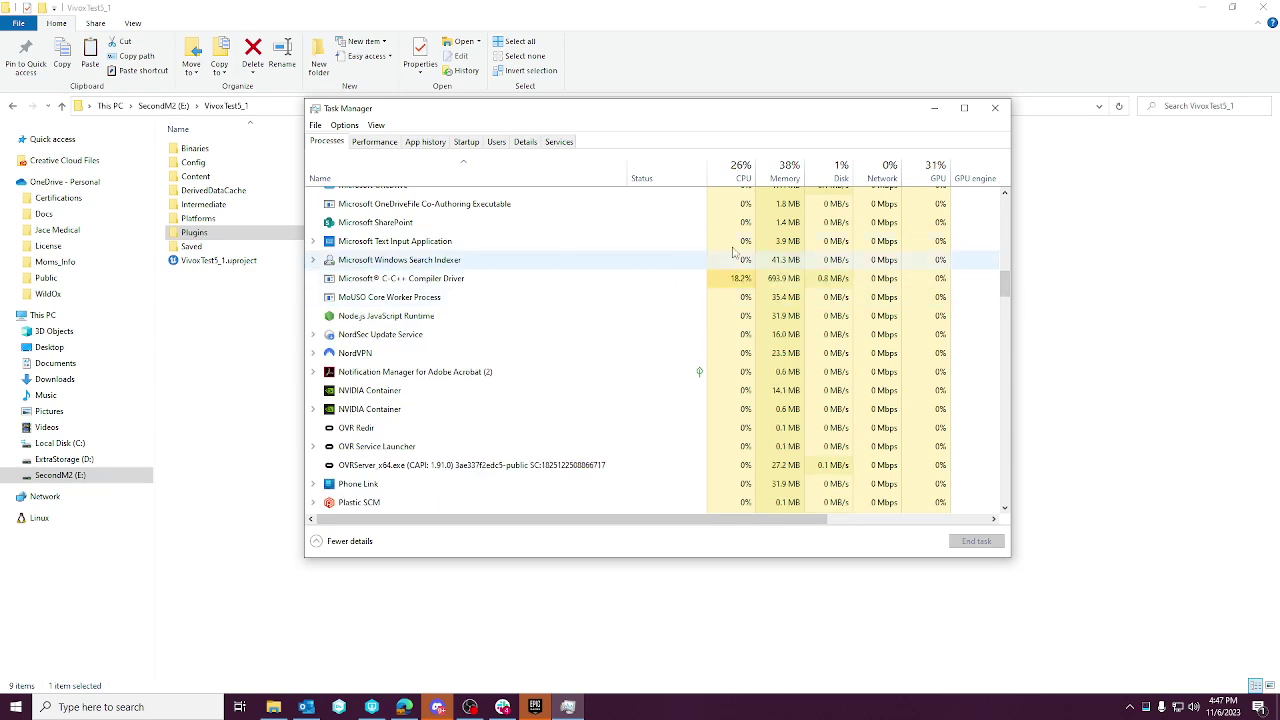
{"action": "left_click", "coordinate": [995, 109]}
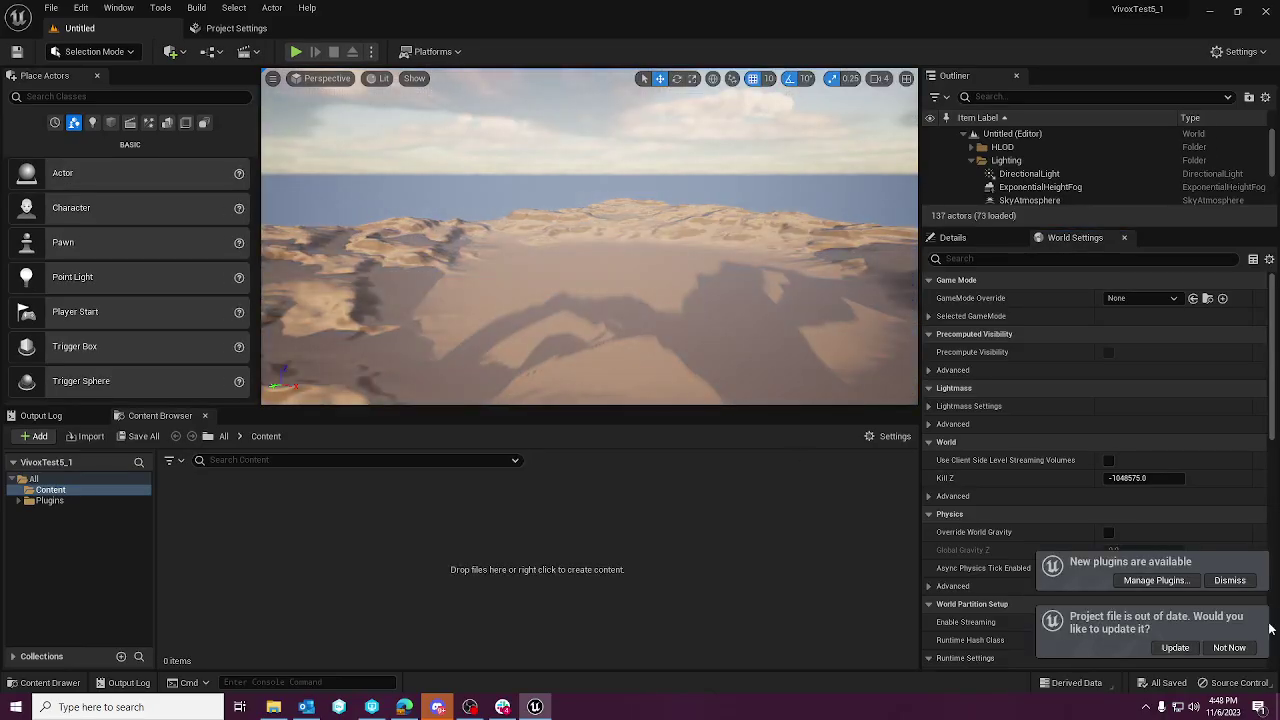
- Dismiss the plugin and project-update notices, and check the installed plugins for Vivox Core Unreal and VivoxSubsystem
{"action": "left_click", "coordinate": [1229, 581]}
{"action": "left_click", "coordinate": [1232, 648]}
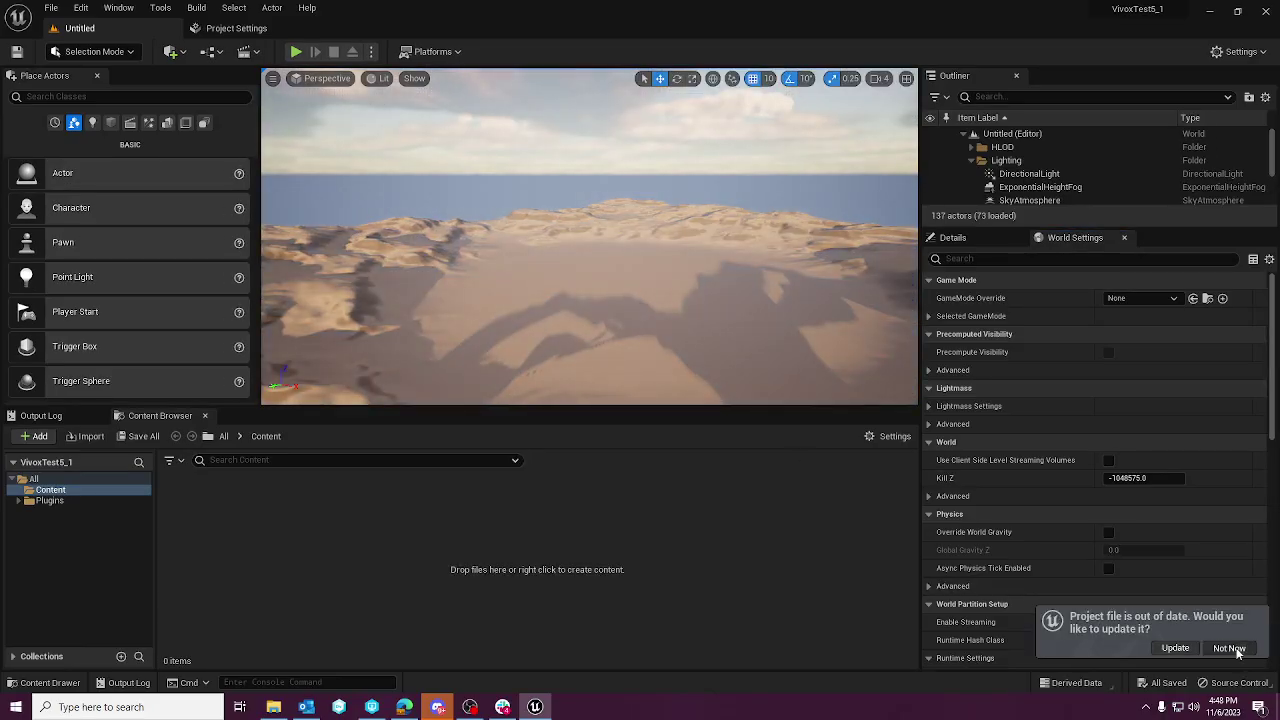
{"action": "left_click", "coordinate": [82, 8]}
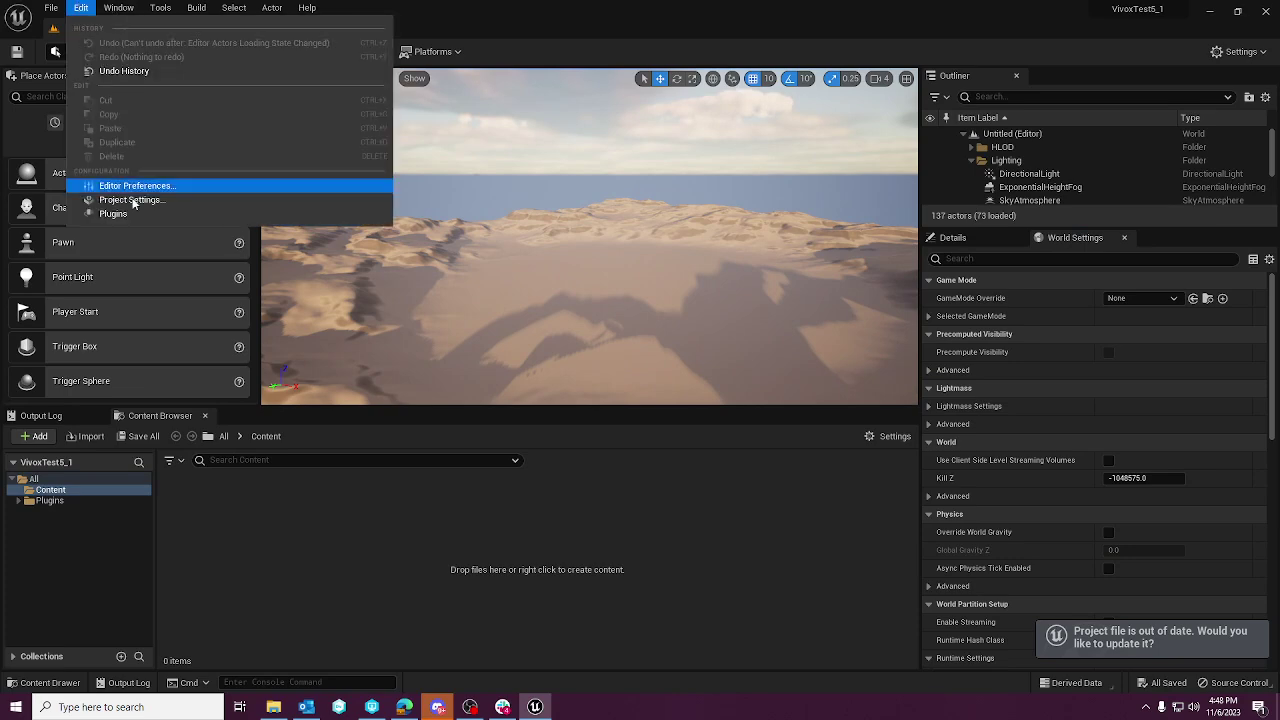
{"action": "left_click", "coordinate": [100, 209]}
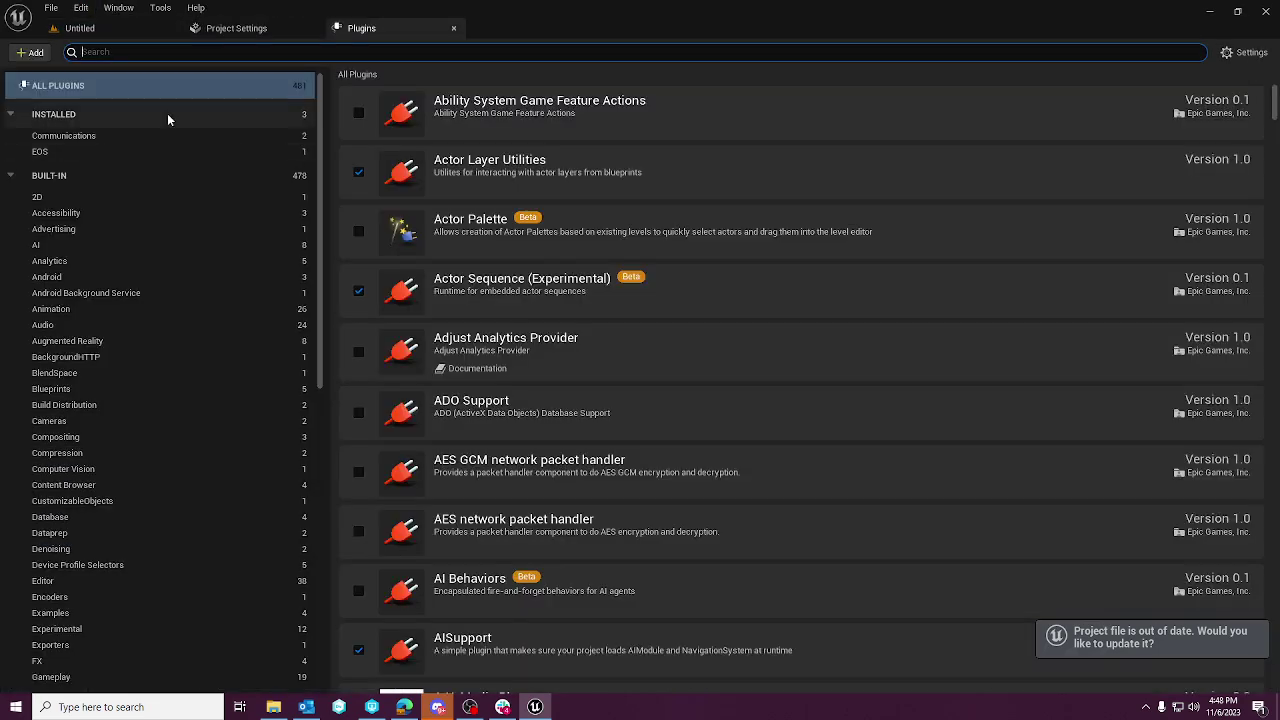
{"action": "left_click", "coordinate": [90, 120]}
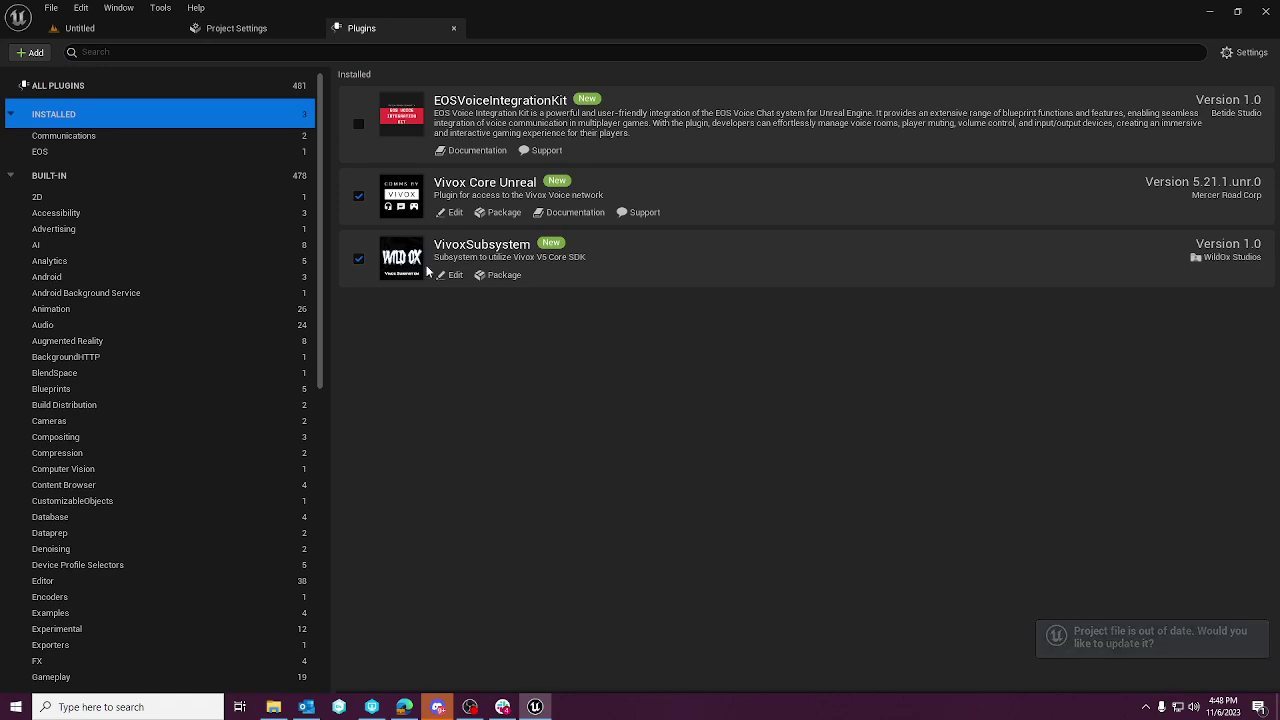
{"action": "left_click", "coordinate": [453, 28]}
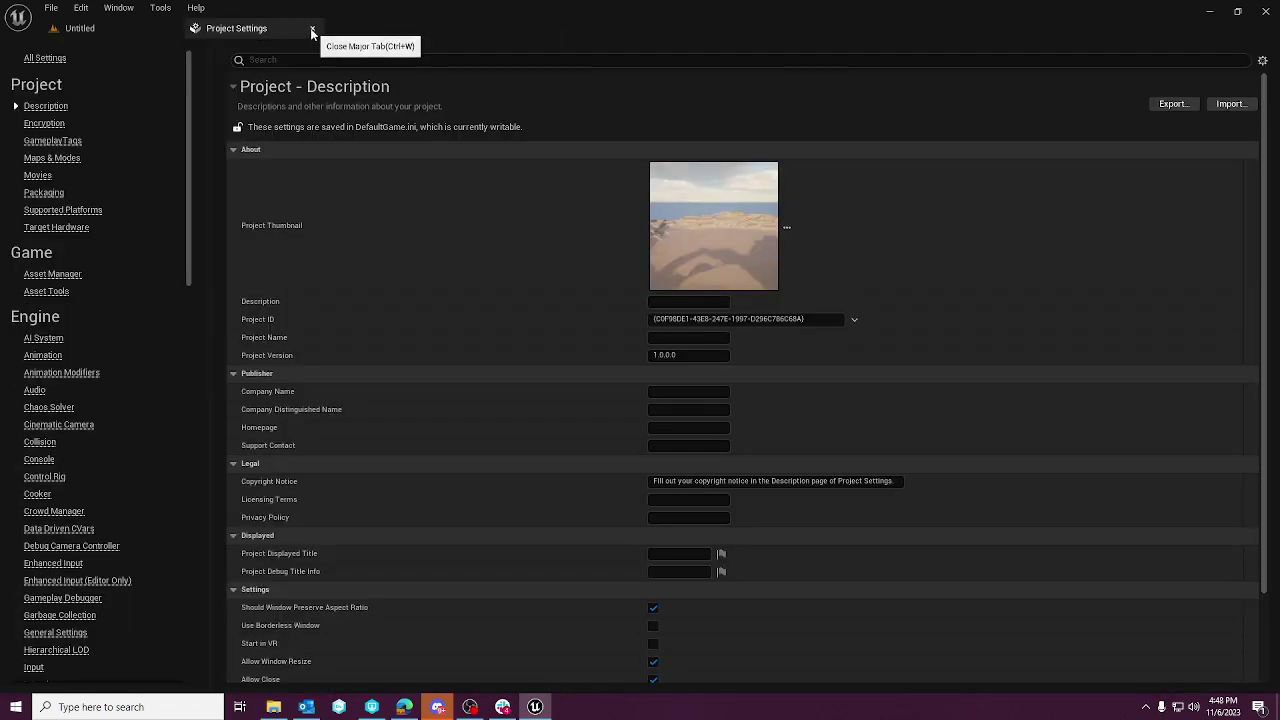
{"action": "left_click", "coordinate": [312, 28]}
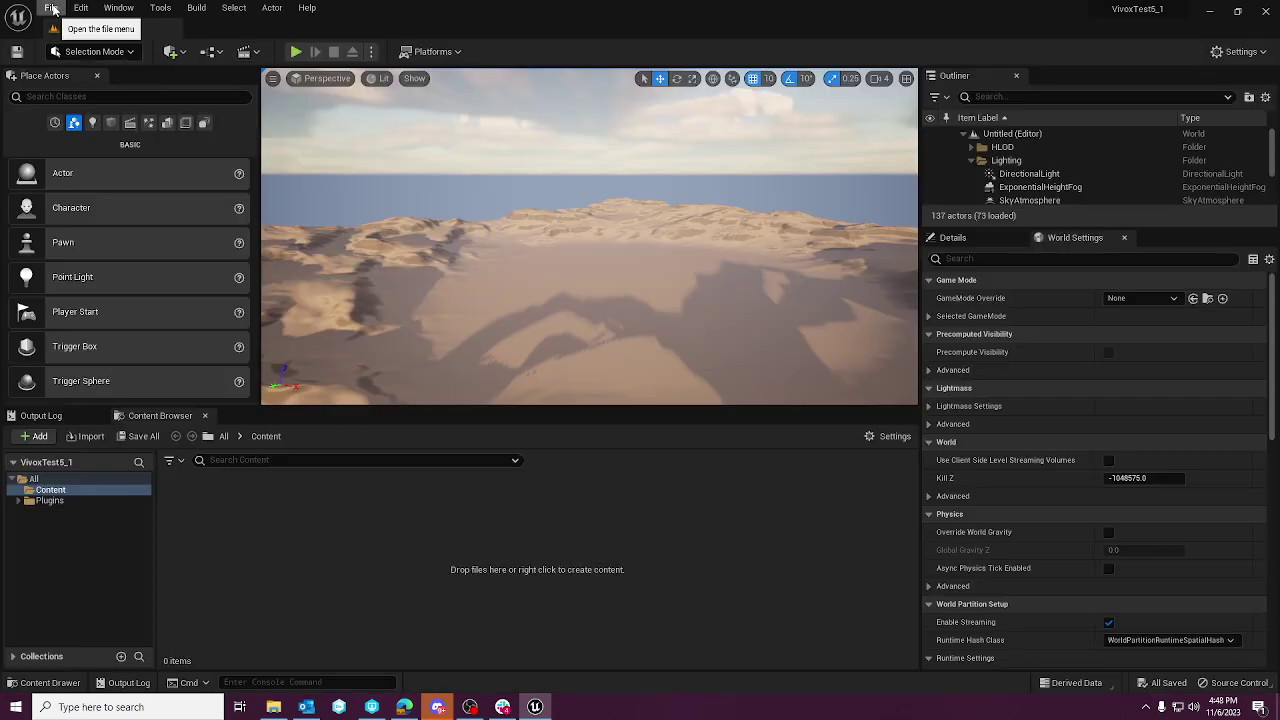
- Open TestLevel from the VivoxSubsystem plugin content and expand its selected game mode classes in World Settings
{"action": "left_click", "coordinate": [29, 490]}
{"action": "left_click", "coordinate": [18, 501]}
{"action": "left_click", "coordinate": [90, 511]}
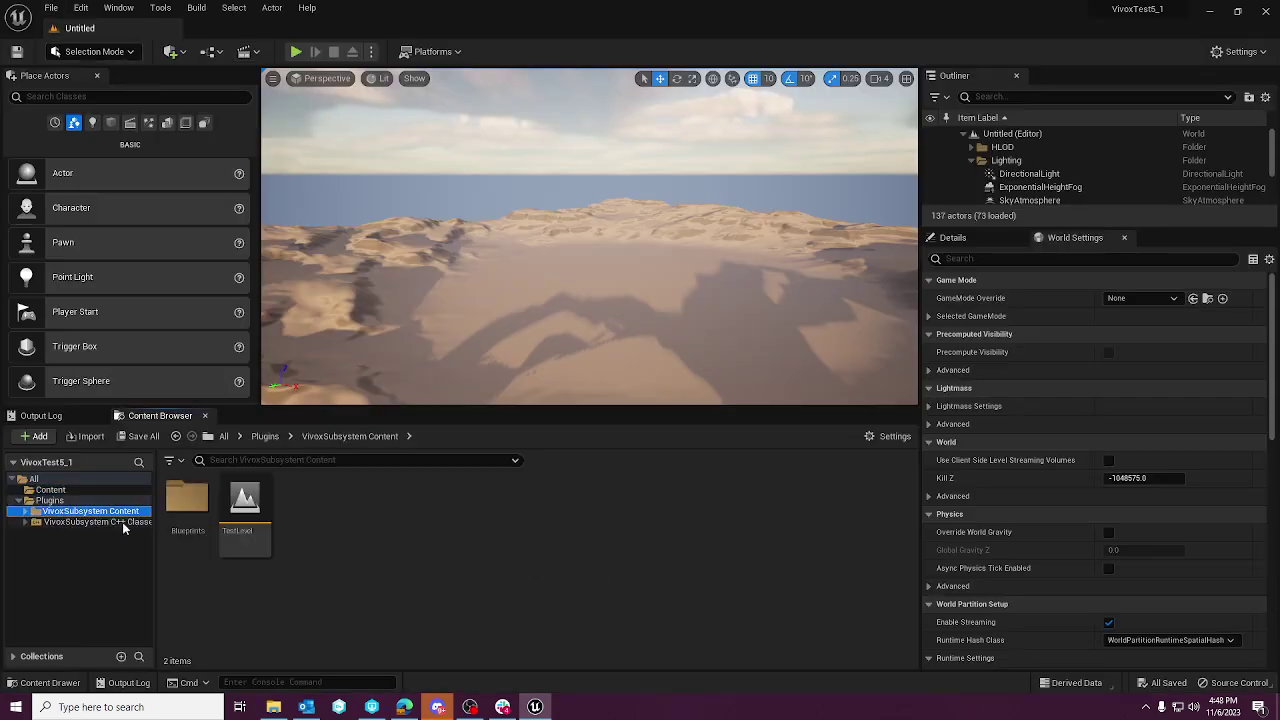
{"action": "double_click", "coordinate": [245, 505]}
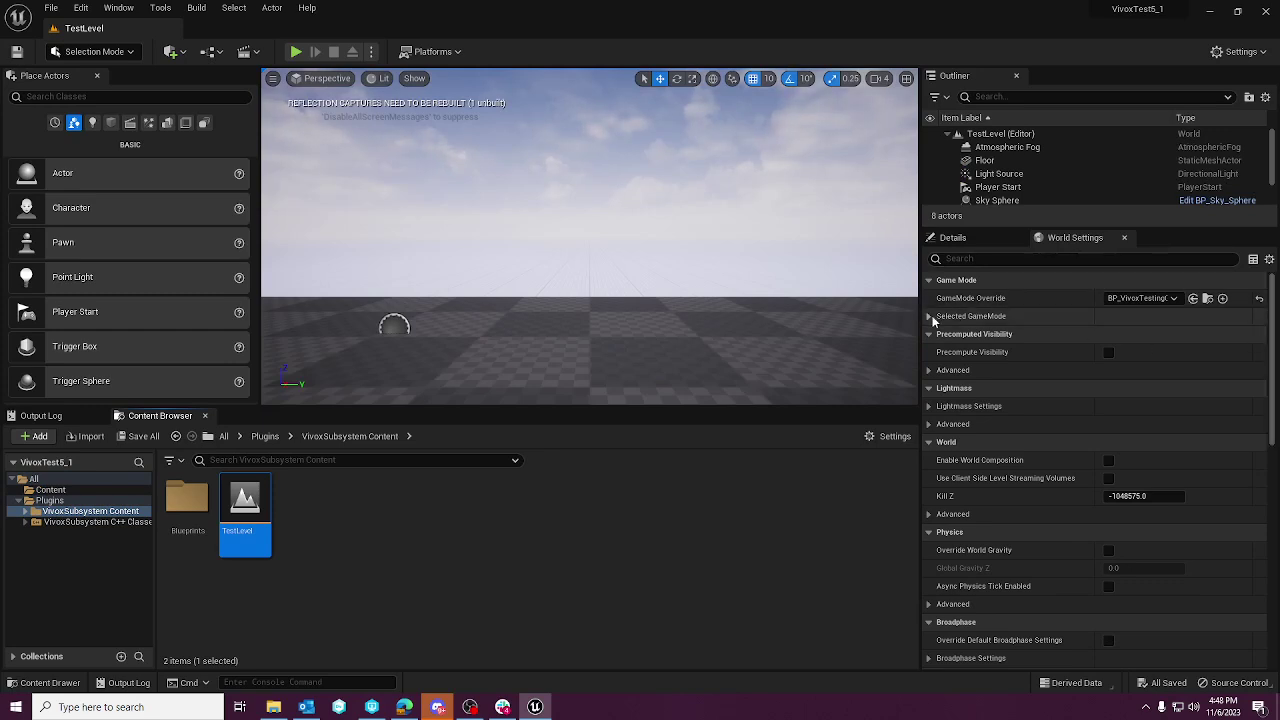
{"action": "left_click", "coordinate": [966, 316]}
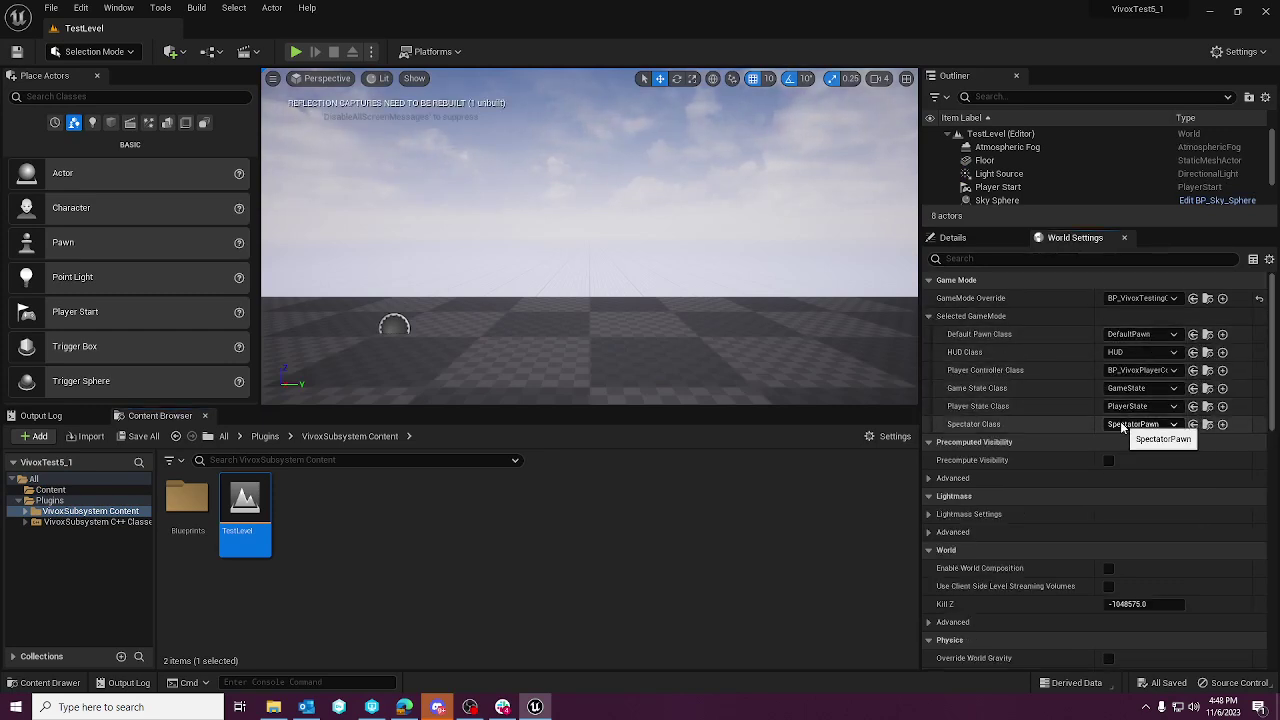
- Open the VivoxSubsystem plugin page in Project Settings
{"action": "left_click", "coordinate": [81, 8]}
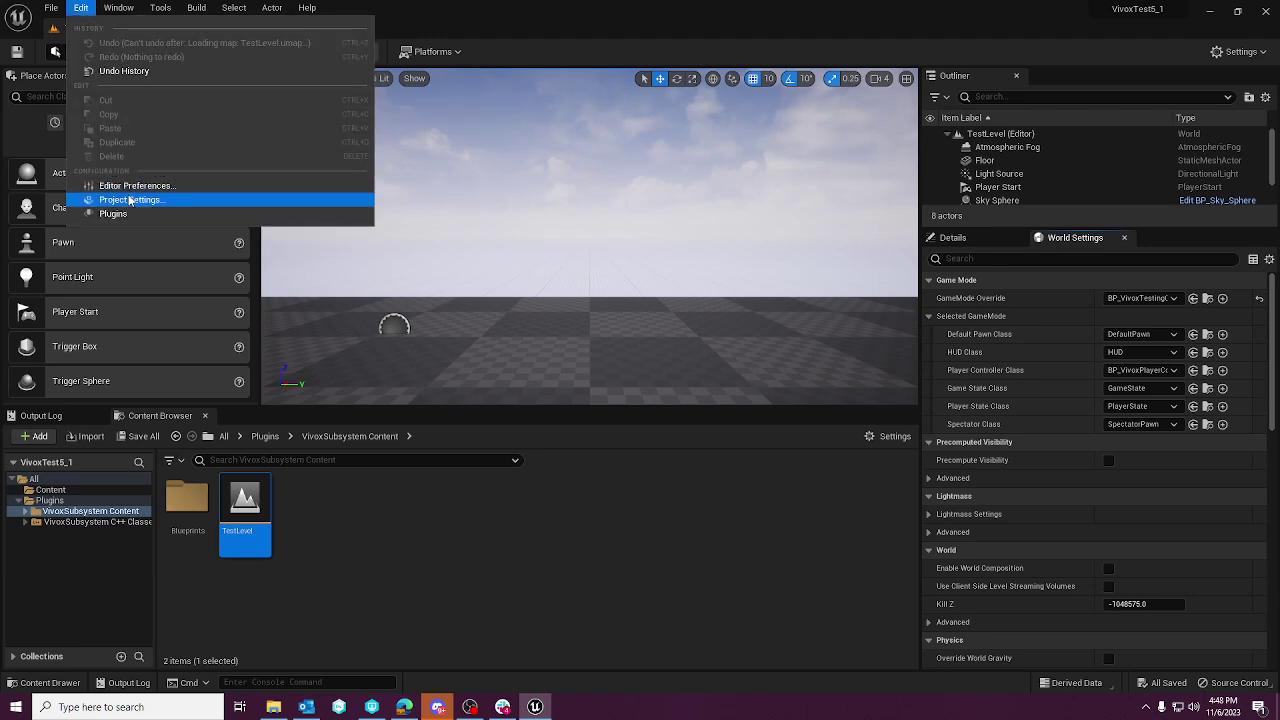
{"action": "left_click", "coordinate": [130, 200]}
{"action": "scroll", "coordinate": [75, 470], "scroll_direction": "down", "scroll_amount": 8}
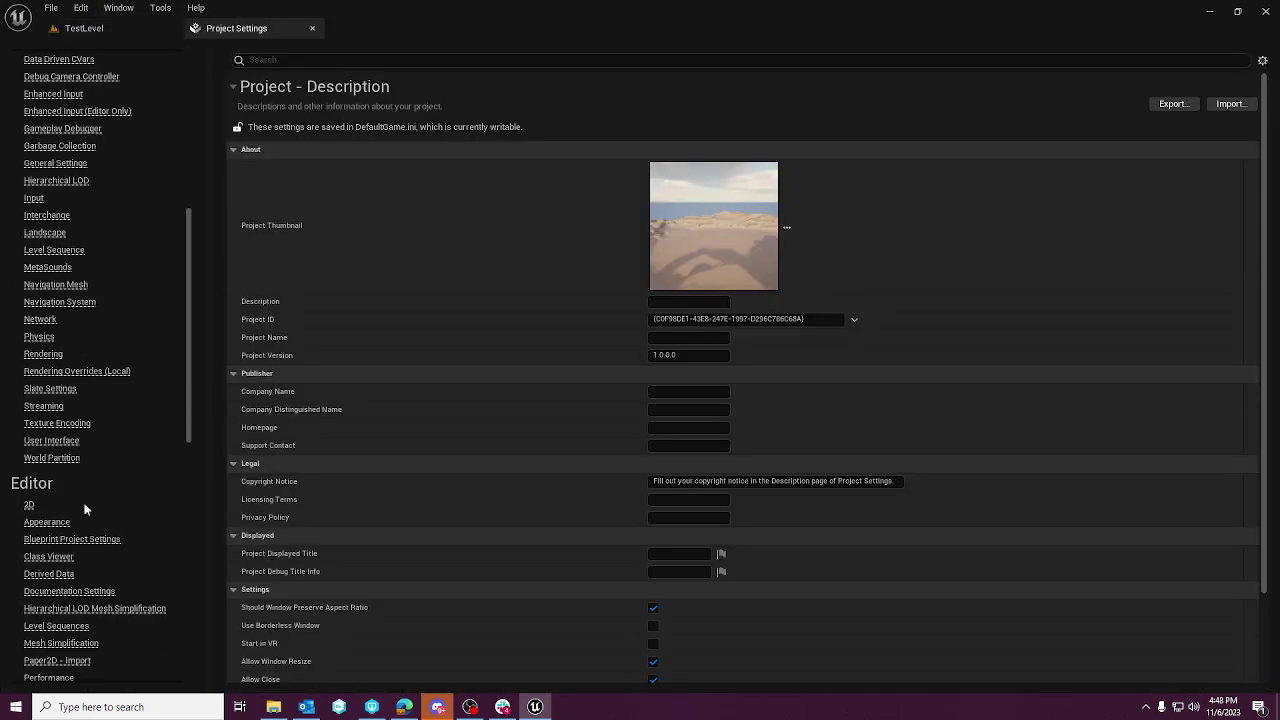
{"action": "scroll", "coordinate": [82, 520], "scroll_direction": "down", "scroll_amount": 15}
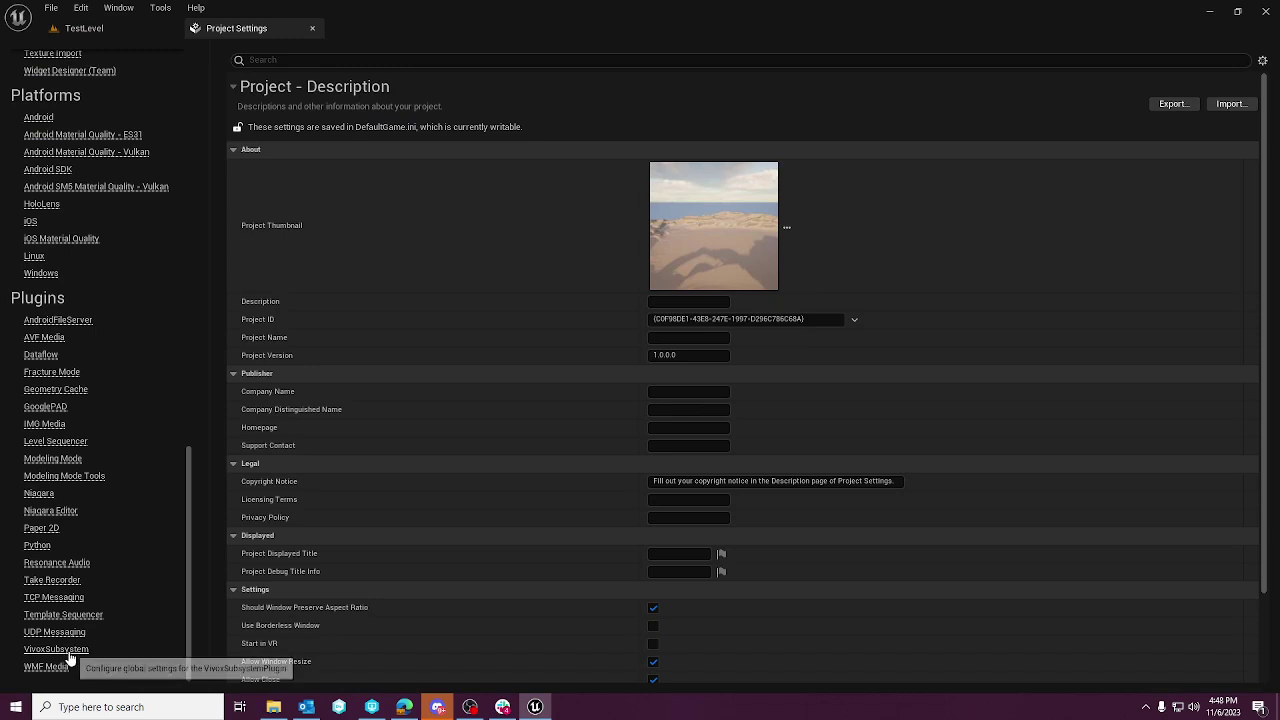
{"action": "left_click", "coordinate": [56, 650]}
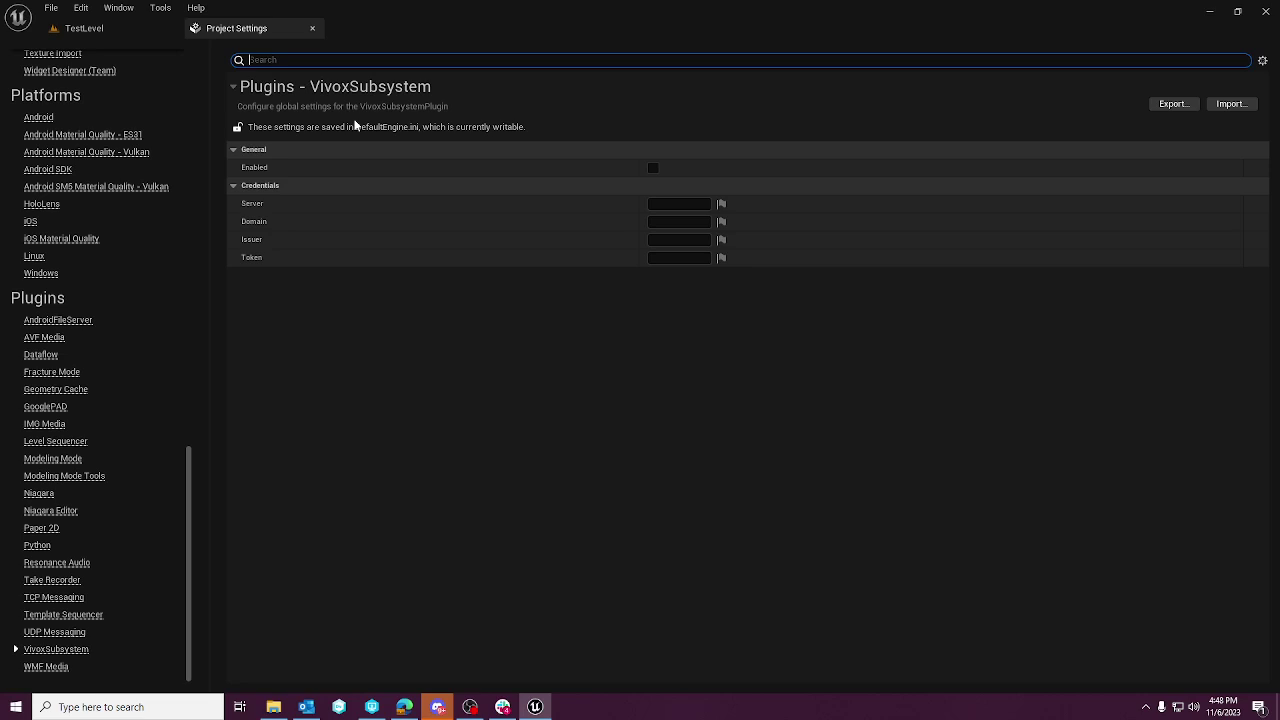
- Return to TestLevel, run it in the editor and stop the play session
{"action": "left_click", "coordinate": [86, 30]}
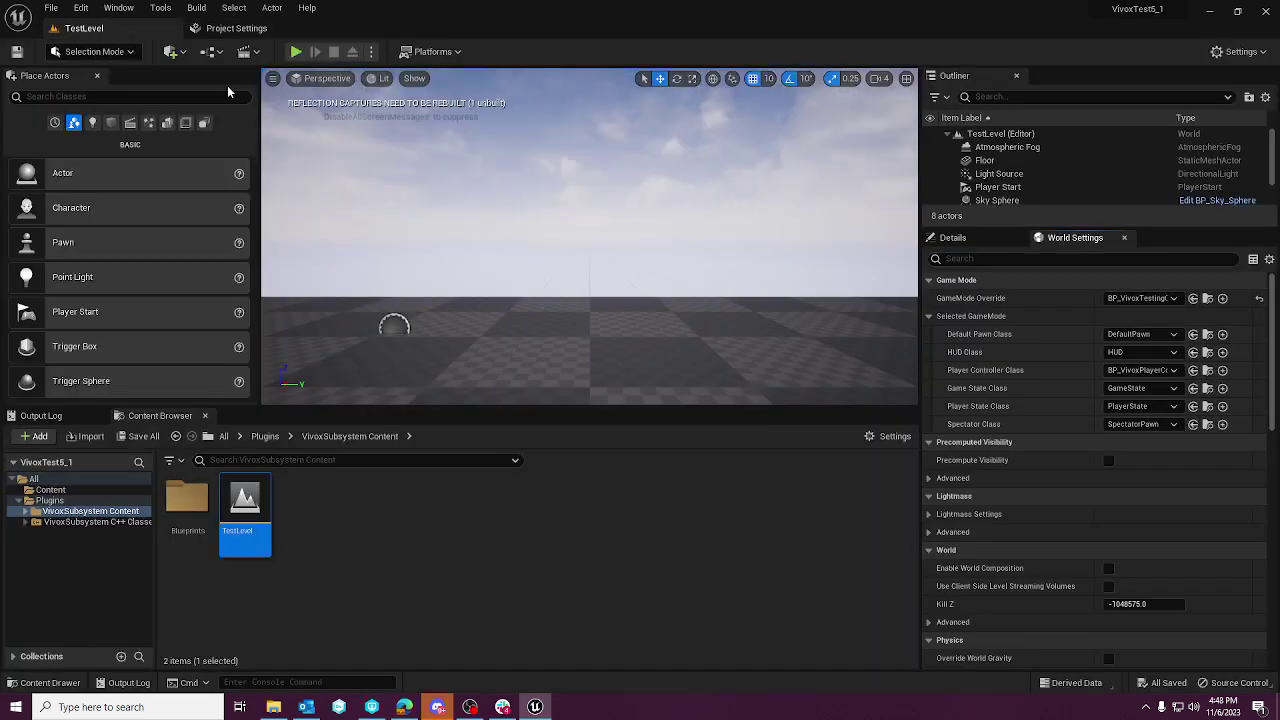
{"action": "left_click", "coordinate": [296, 52]}
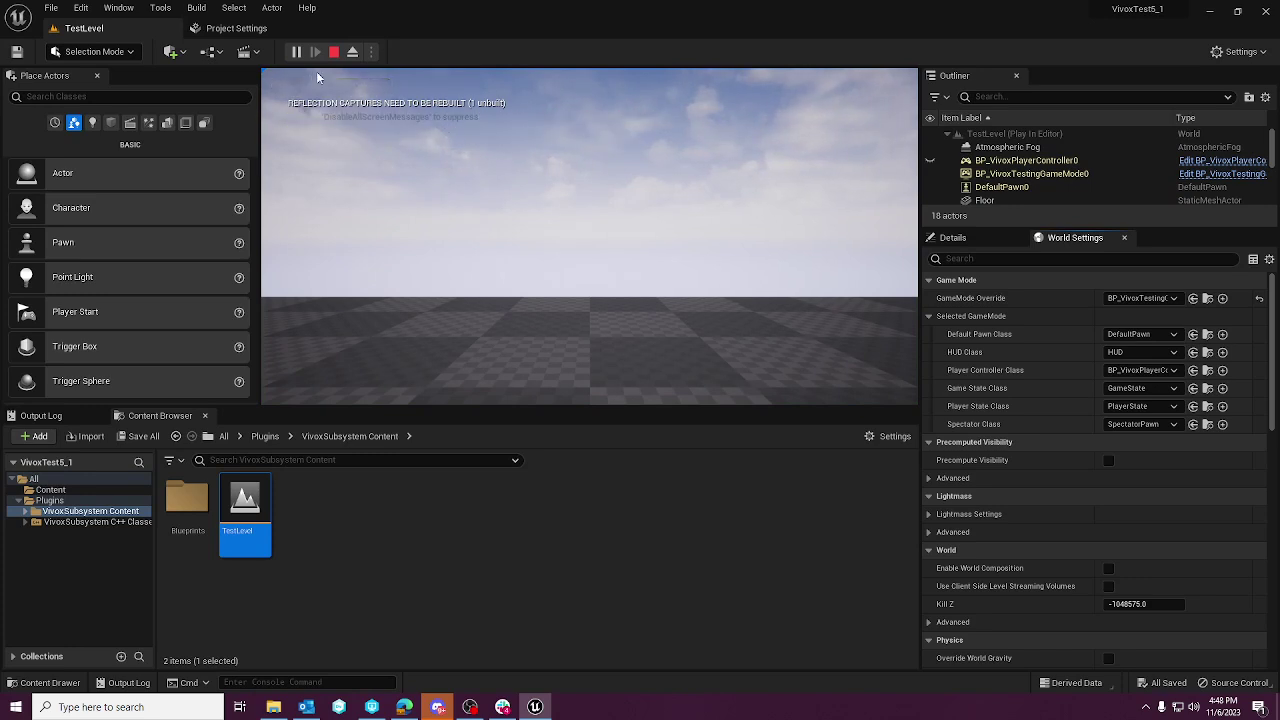
{"action": "left_click", "coordinate": [334, 52]}
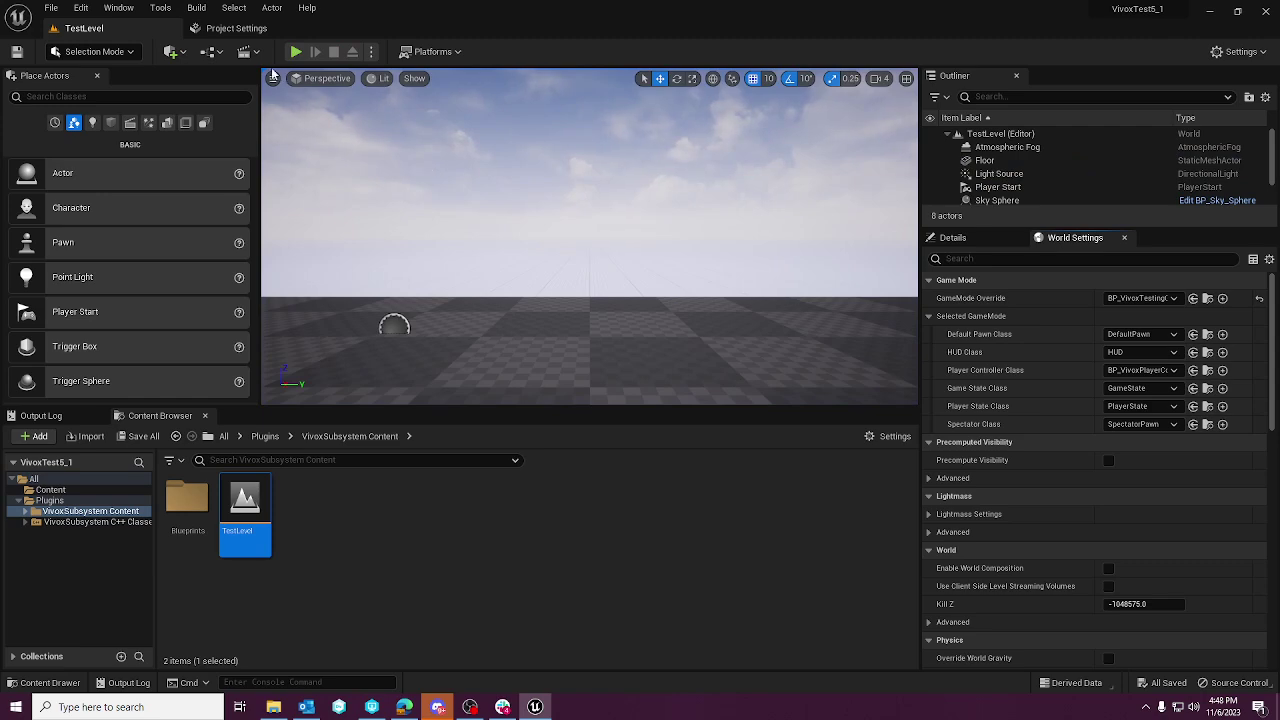
- Enable VivoxSubsystem and fill in its Server setting with the server address copied from the Unity dashboard's Vivox credentials page
{"action": "left_click", "coordinate": [236, 28]}
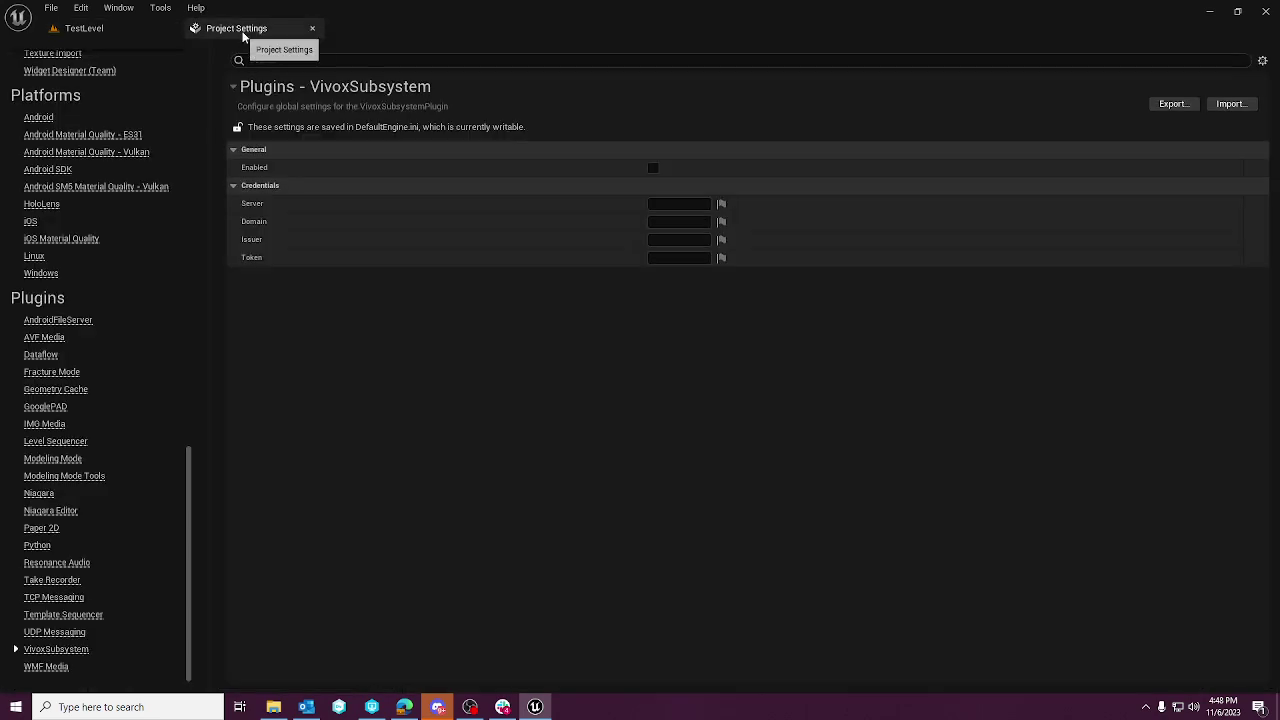
{"action": "left_click", "coordinate": [404, 707]}
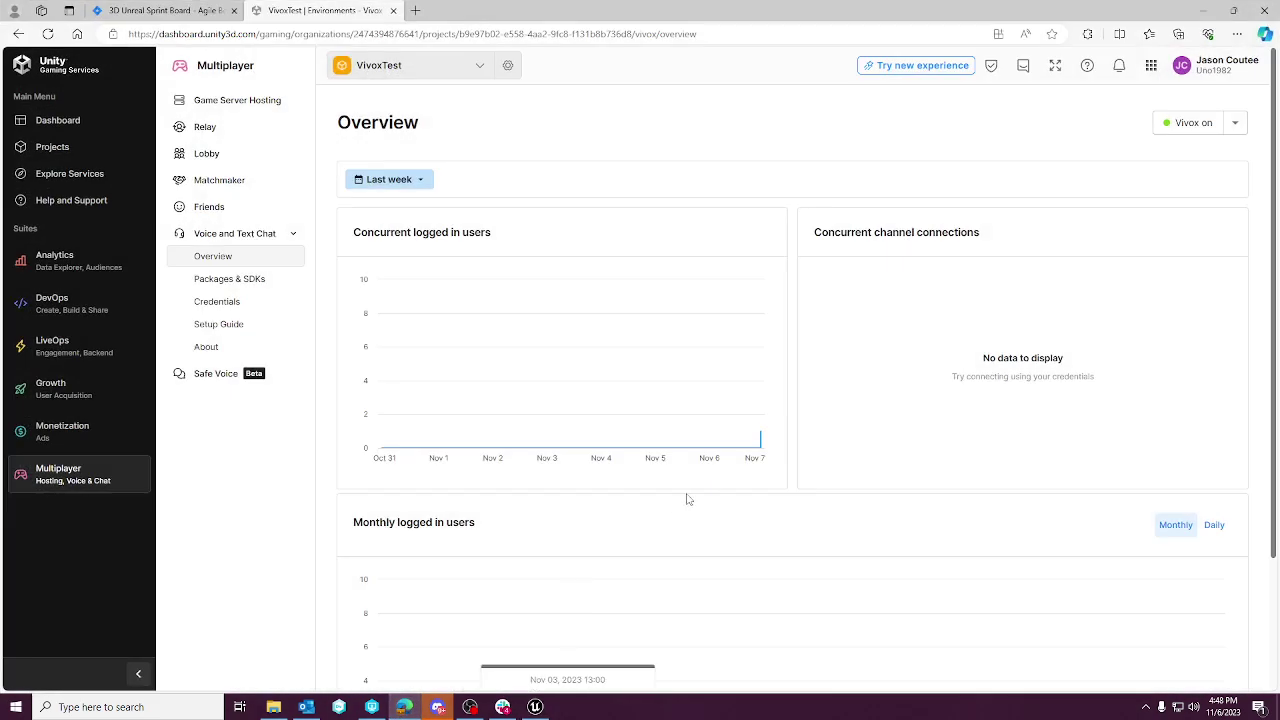
{"action": "left_click", "coordinate": [229, 301]}
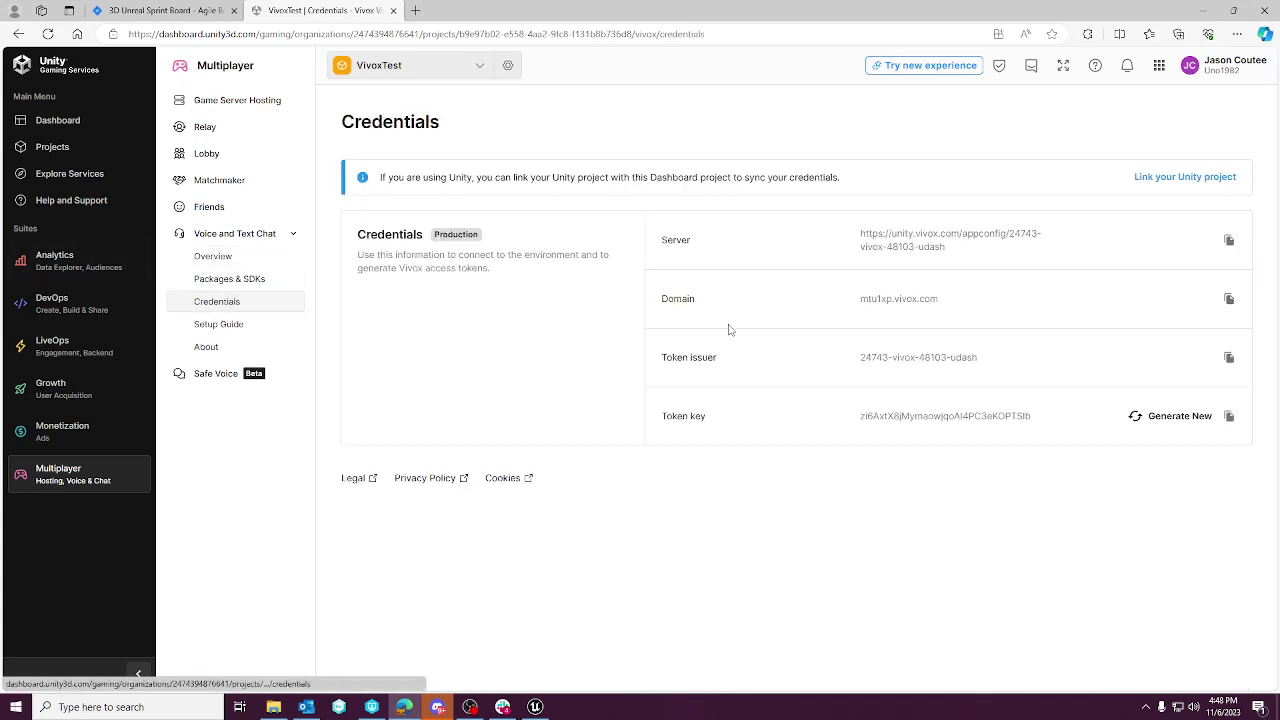
{"action": "left_click", "coordinate": [1229, 240]}
{"action": "left_click", "coordinate": [535, 707]}
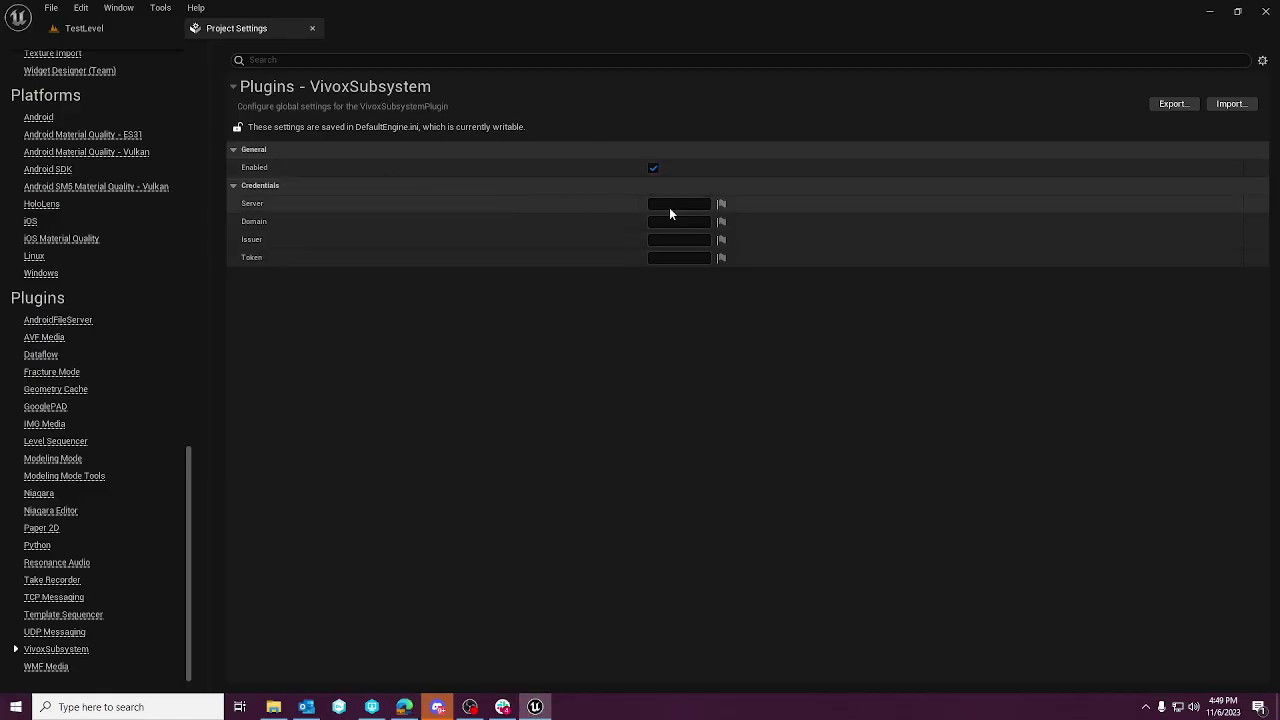
{"action": "left_click", "coordinate": [669, 207]}
{"action": "key", "text": "ctrl+v"}
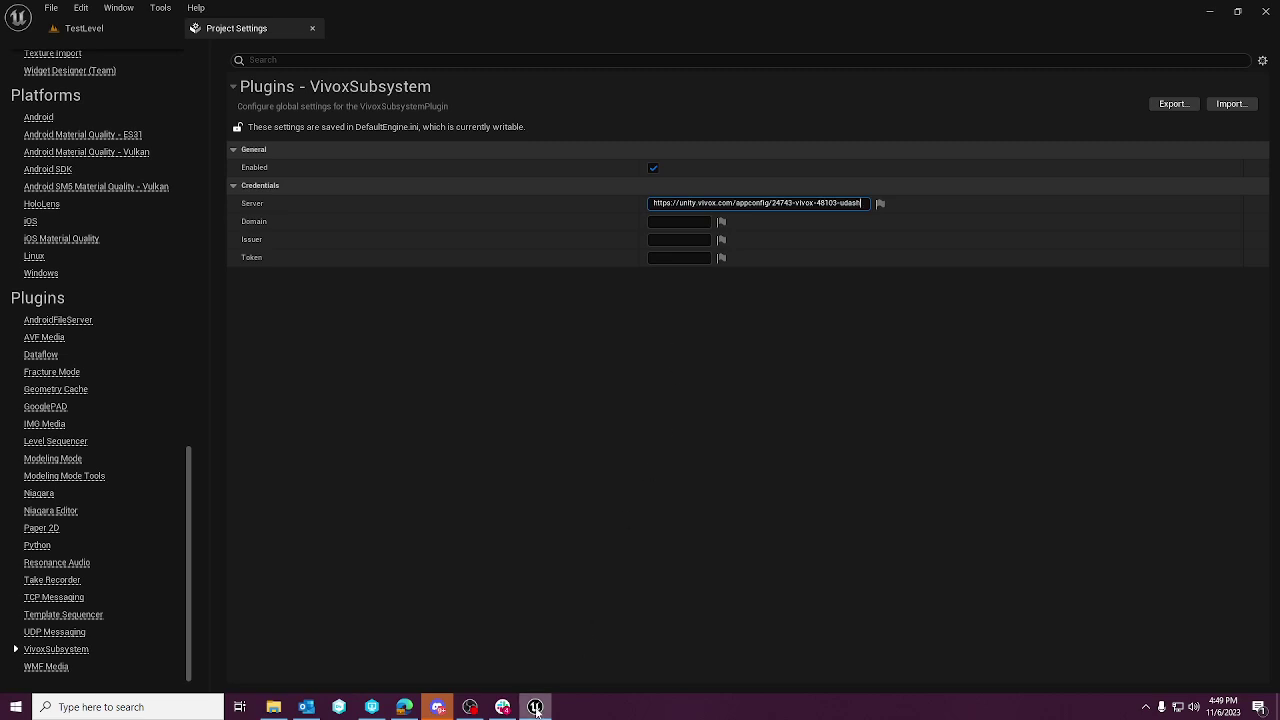
- Copy the domain mtu1xp.vivox.com from the Unity dashboard credentials into the VivoxSubsystem Domain setting in Unreal Editor
{"action": "left_click", "coordinate": [404, 707]}
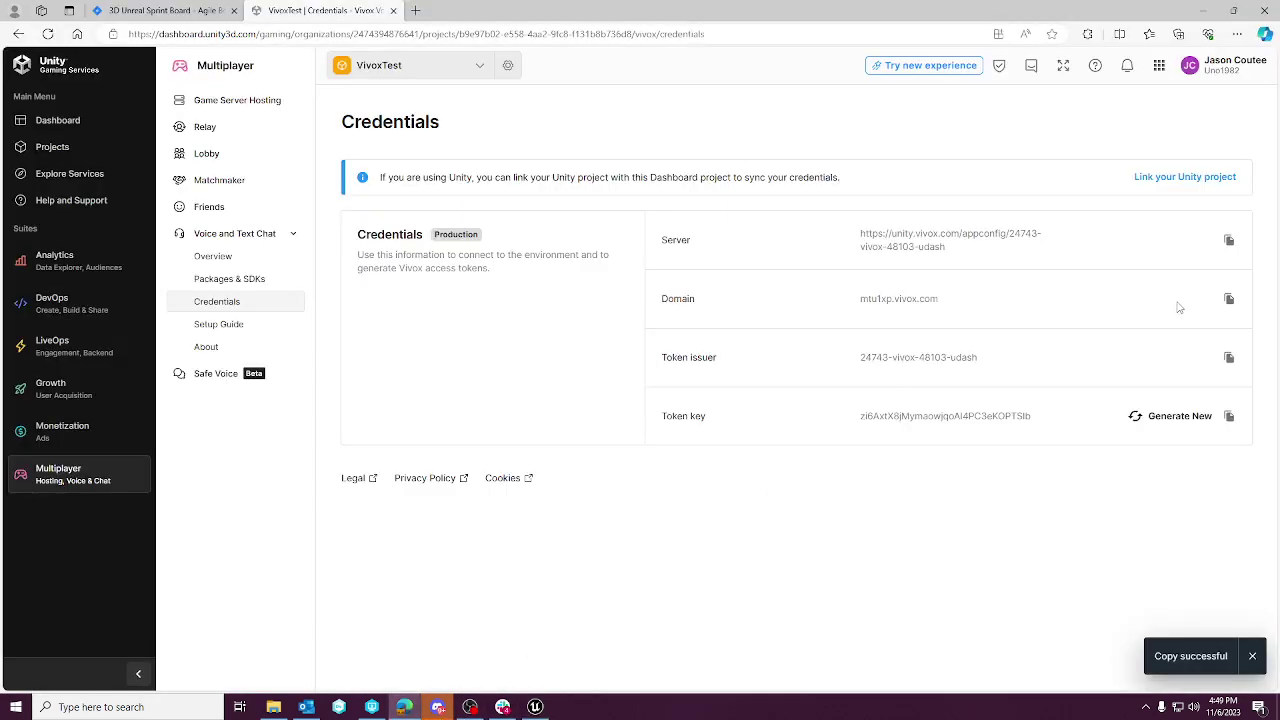
{"action": "left_click", "coordinate": [1229, 299]}
{"action": "left_click", "coordinate": [535, 707]}
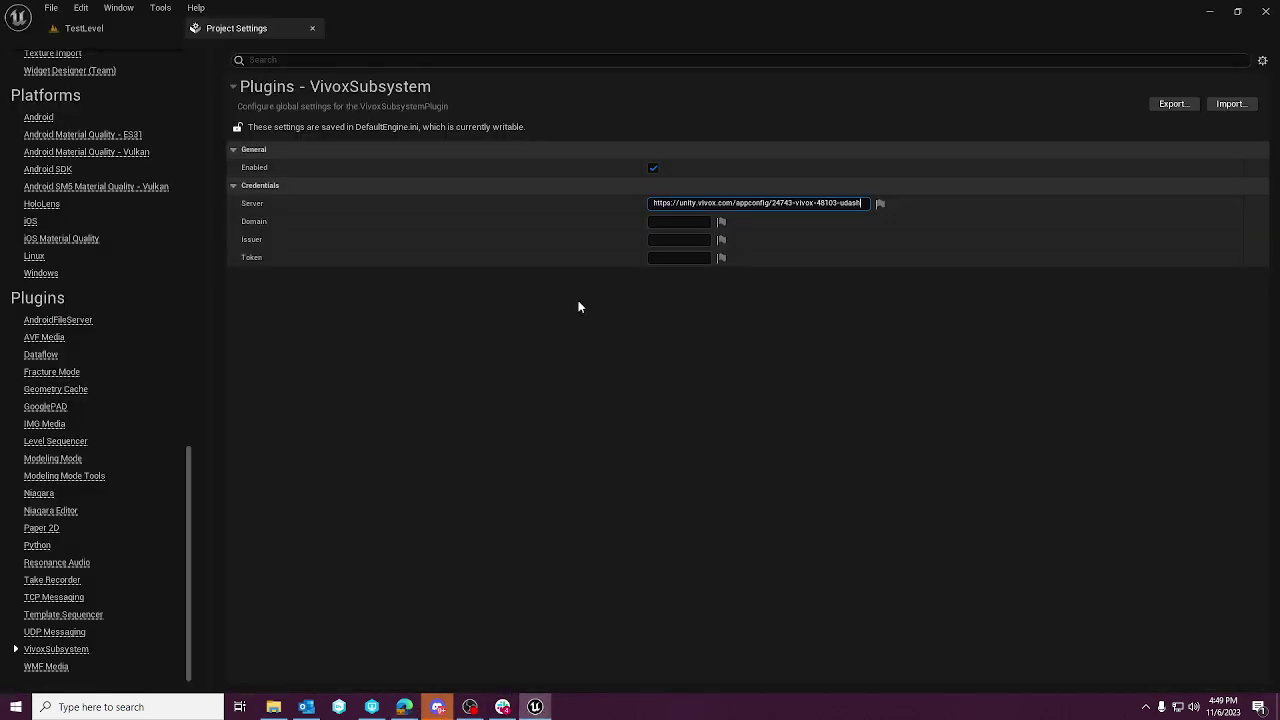
{"action": "left_click", "coordinate": [650, 221]}
{"action": "key", "text": "ctrl+v"}
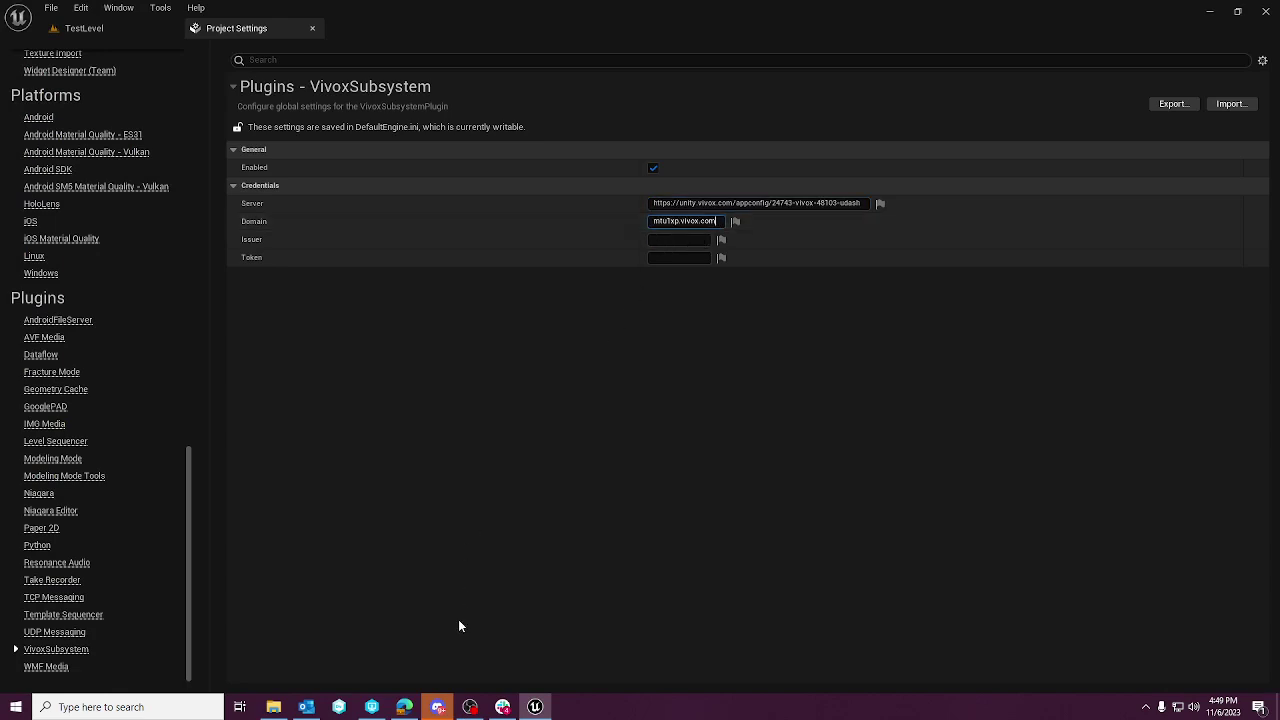
- Copy the token issuer from the Unity dashboard credentials into the VivoxSubsystem Issuer setting in Unreal Editor
{"action": "left_click", "coordinate": [404, 707]}
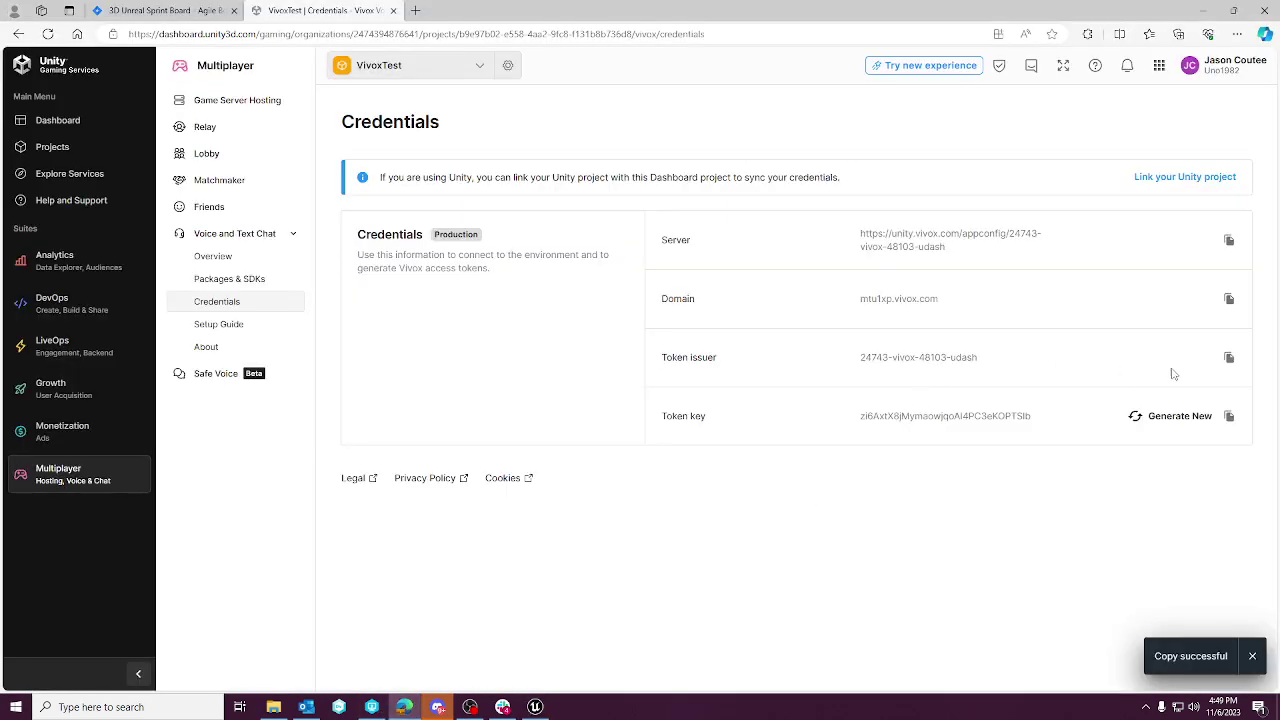
{"action": "left_click", "coordinate": [1229, 357]}
{"action": "left_click", "coordinate": [535, 707]}
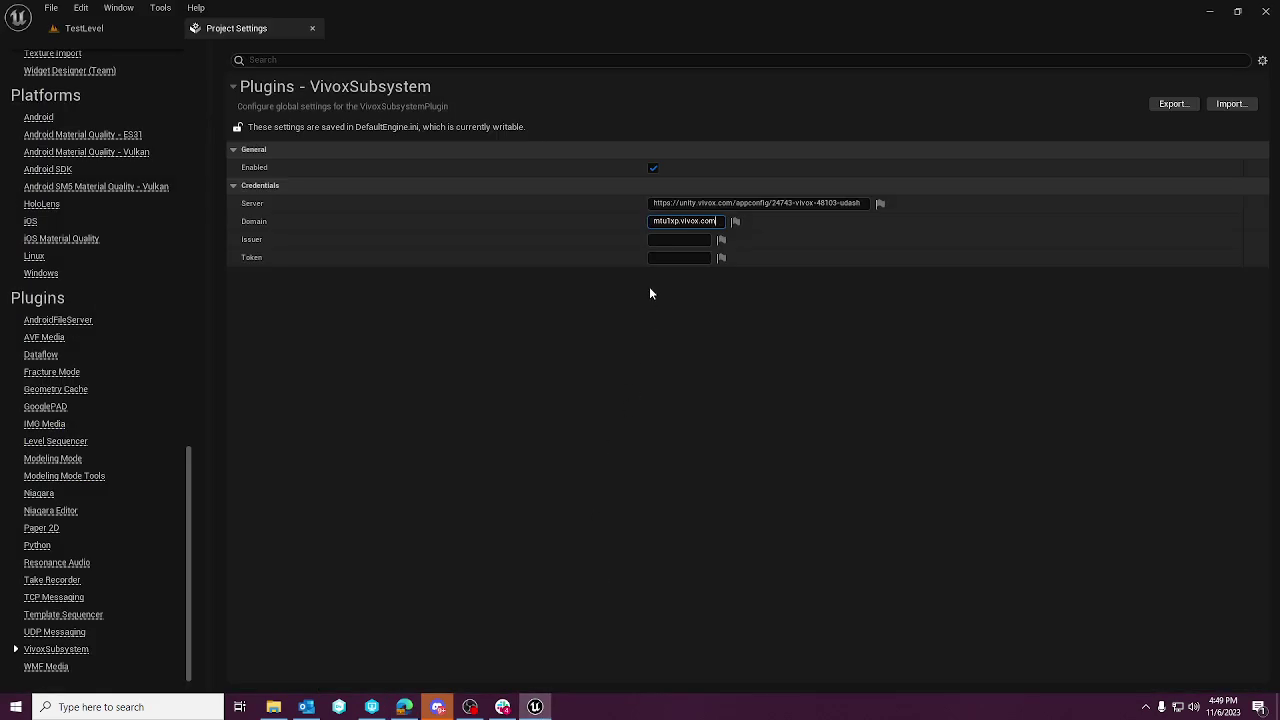
{"action": "left_click", "coordinate": [678, 240]}
{"action": "key", "text": "ctrl+v"}
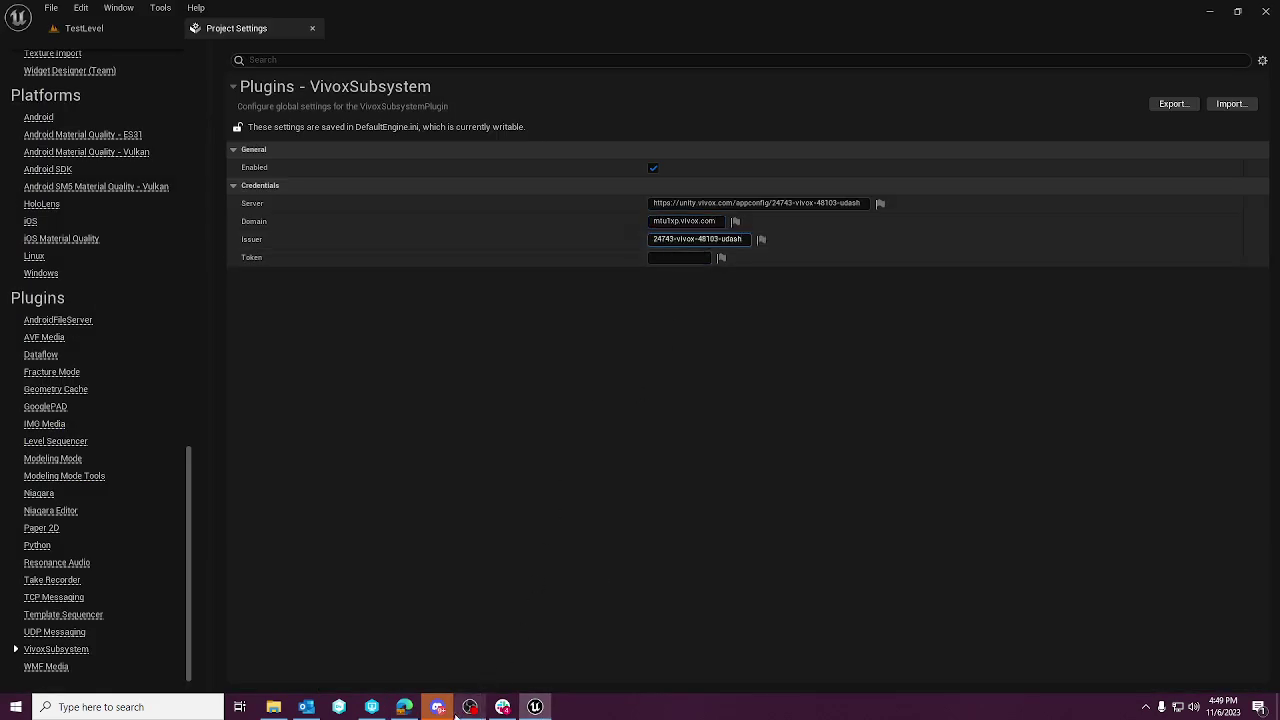
- Copy the token key from the Unity dashboard into the VivoxSubsystem Token setting in Unreal Editor, and close Project Settings
{"action": "left_click", "coordinate": [404, 707]}
{"action": "left_click", "coordinate": [1229, 418]}
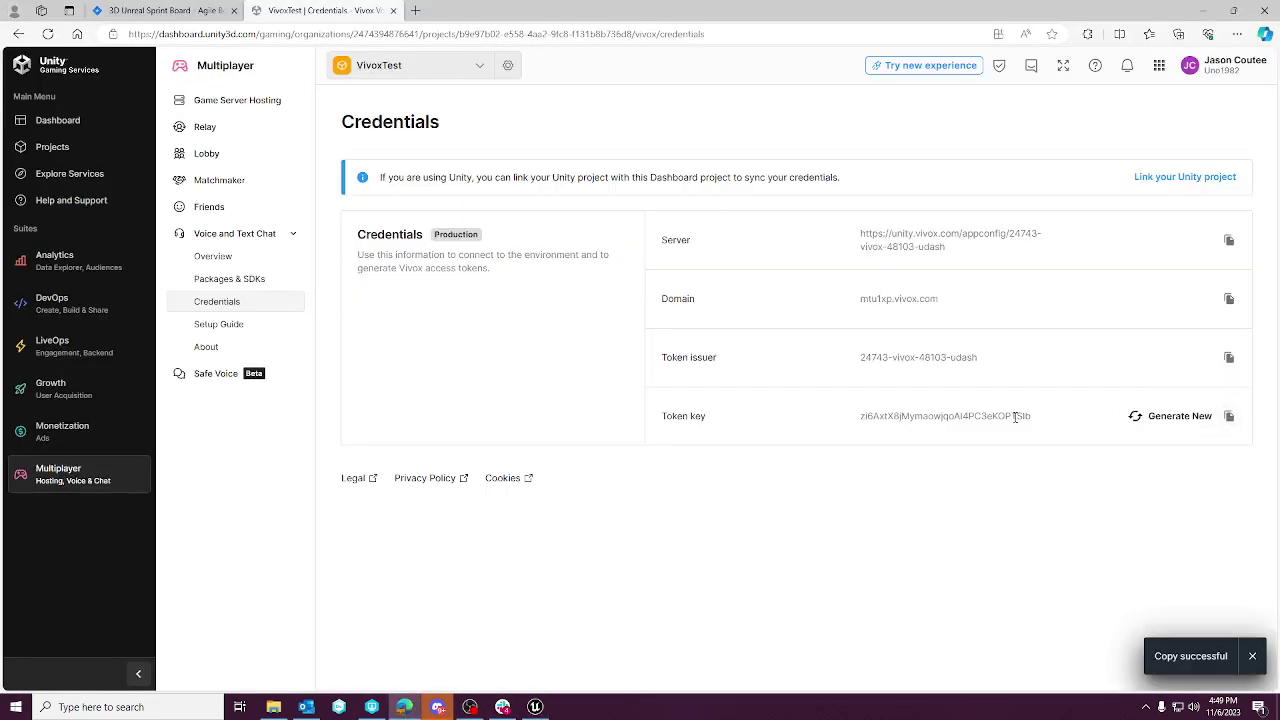
{"action": "key", "text": "ctrl+a"}
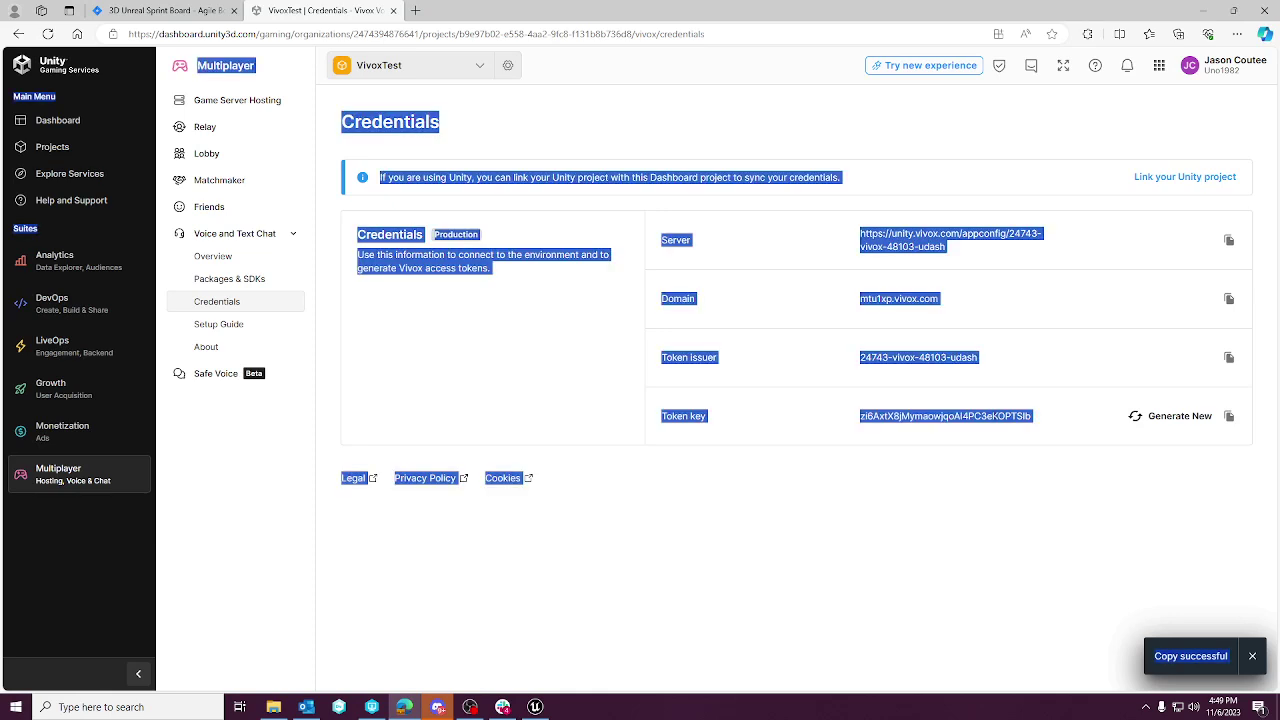
{"action": "double_click", "coordinate": [1031, 416]}
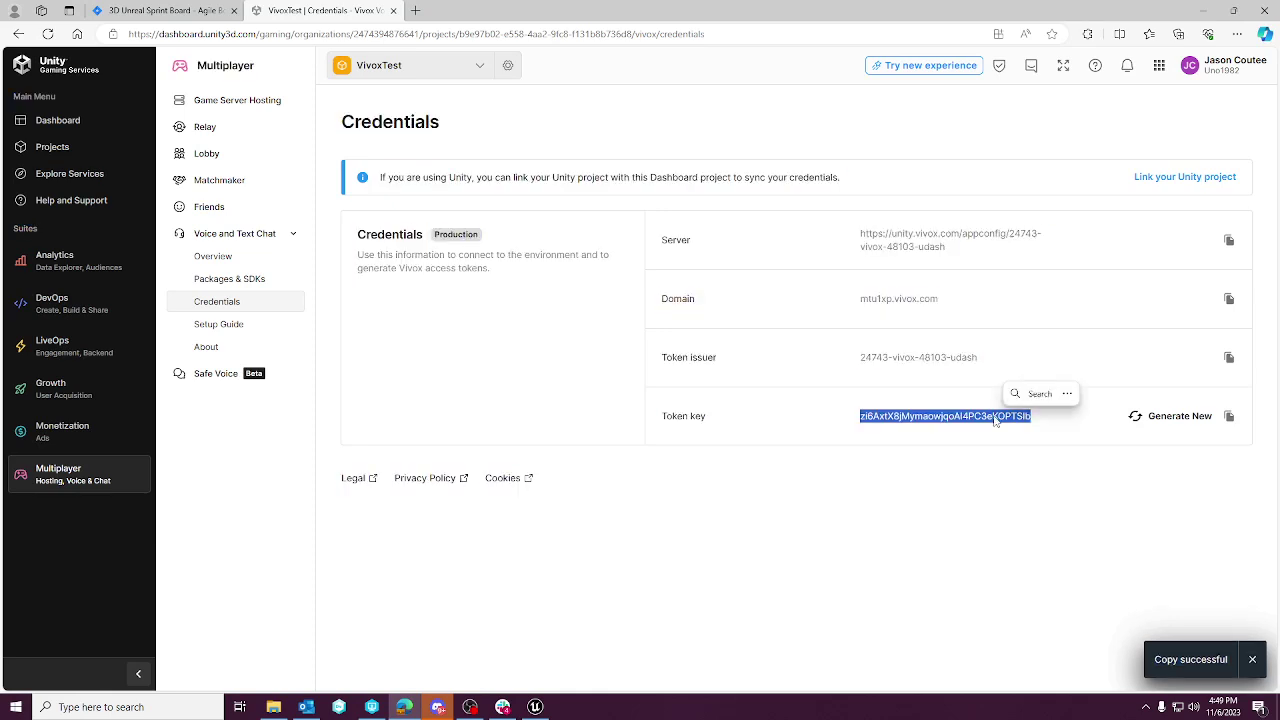
{"action": "left_click", "coordinate": [535, 707]}
{"action": "left_click", "coordinate": [655, 259]}
{"action": "key", "text": "ctrl+v"}
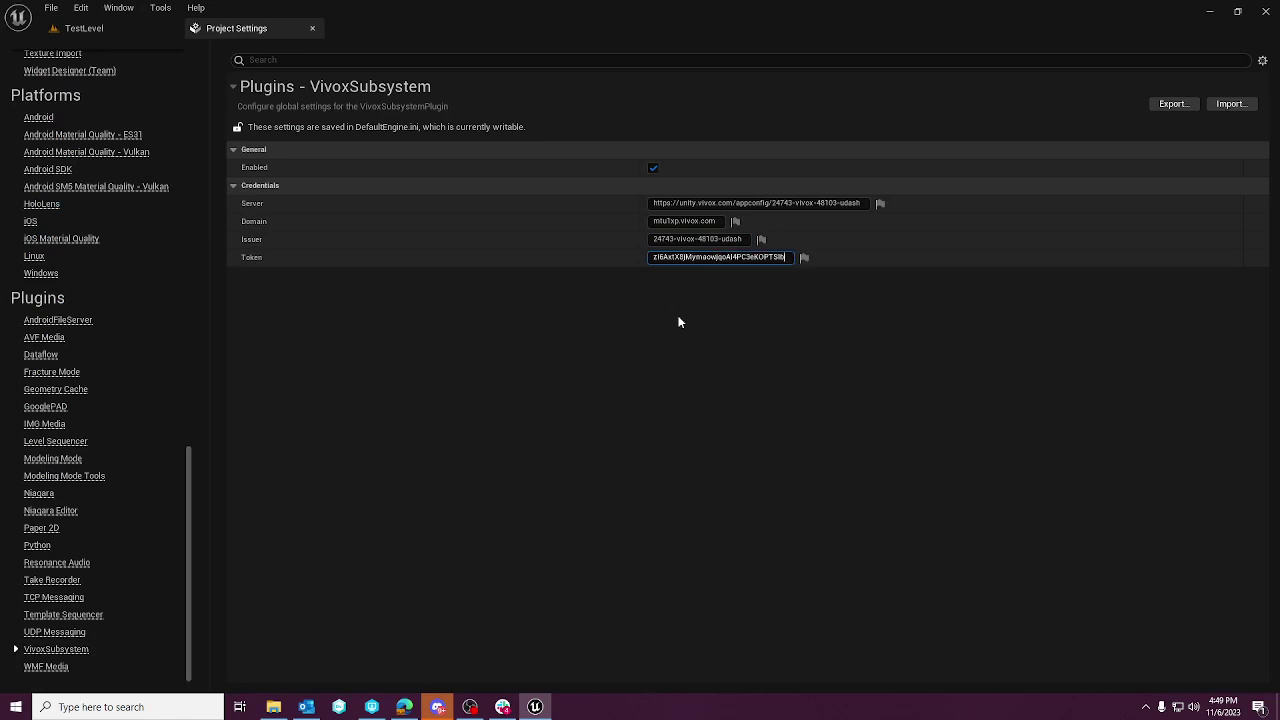
{"action": "key", "text": "Return"}
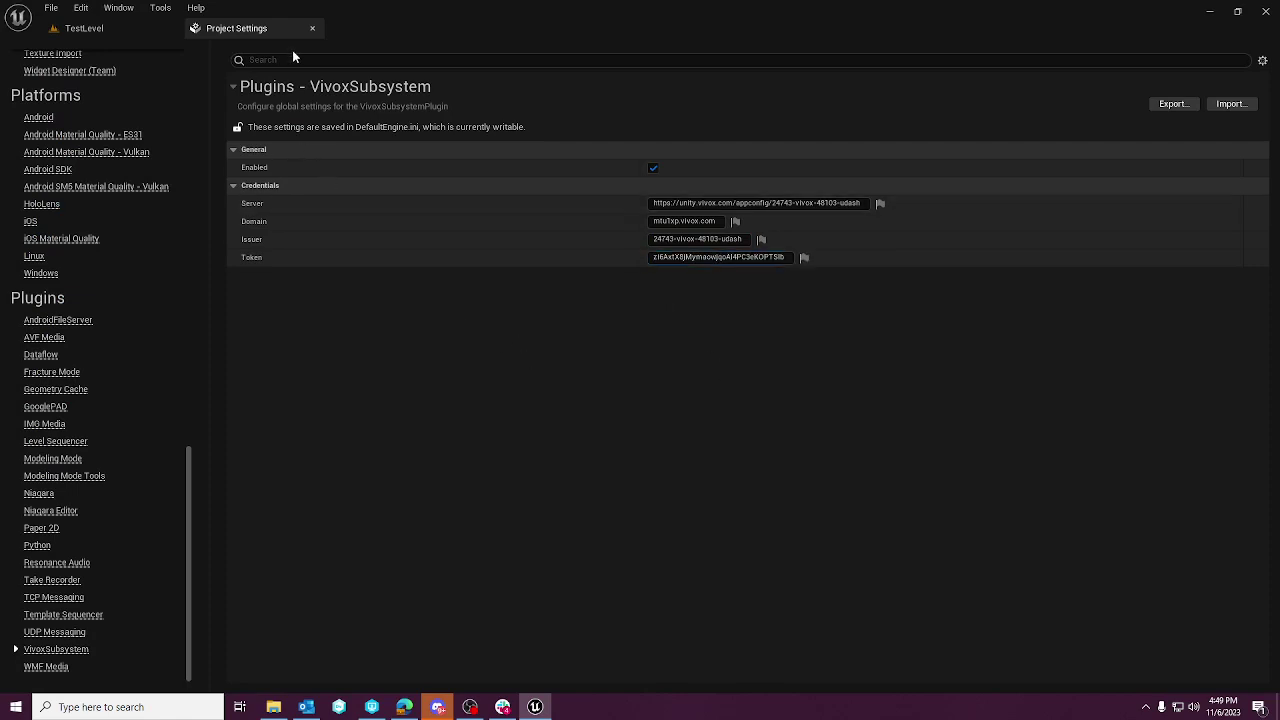
{"action": "left_click", "coordinate": [312, 28]}
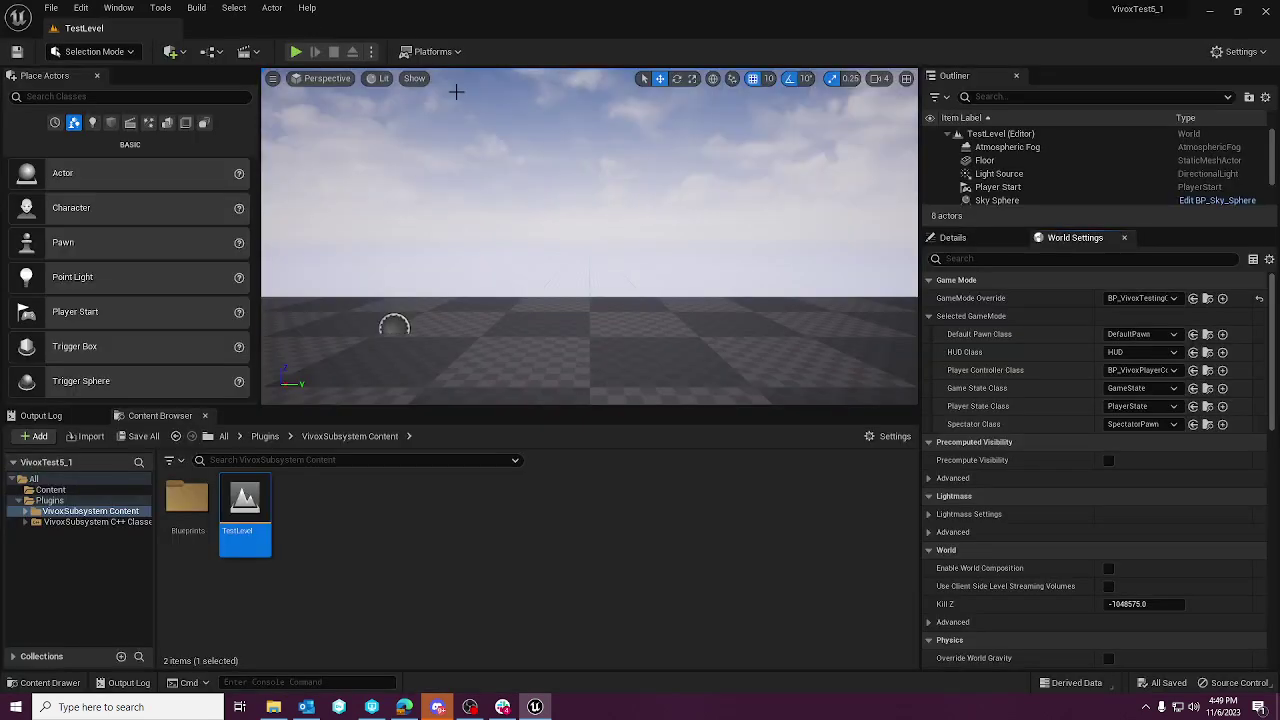
- Run TestLevel, examine the Output Log for the Vivox channel join and connection state, and stop the play session
{"action": "left_click", "coordinate": [295, 53]}
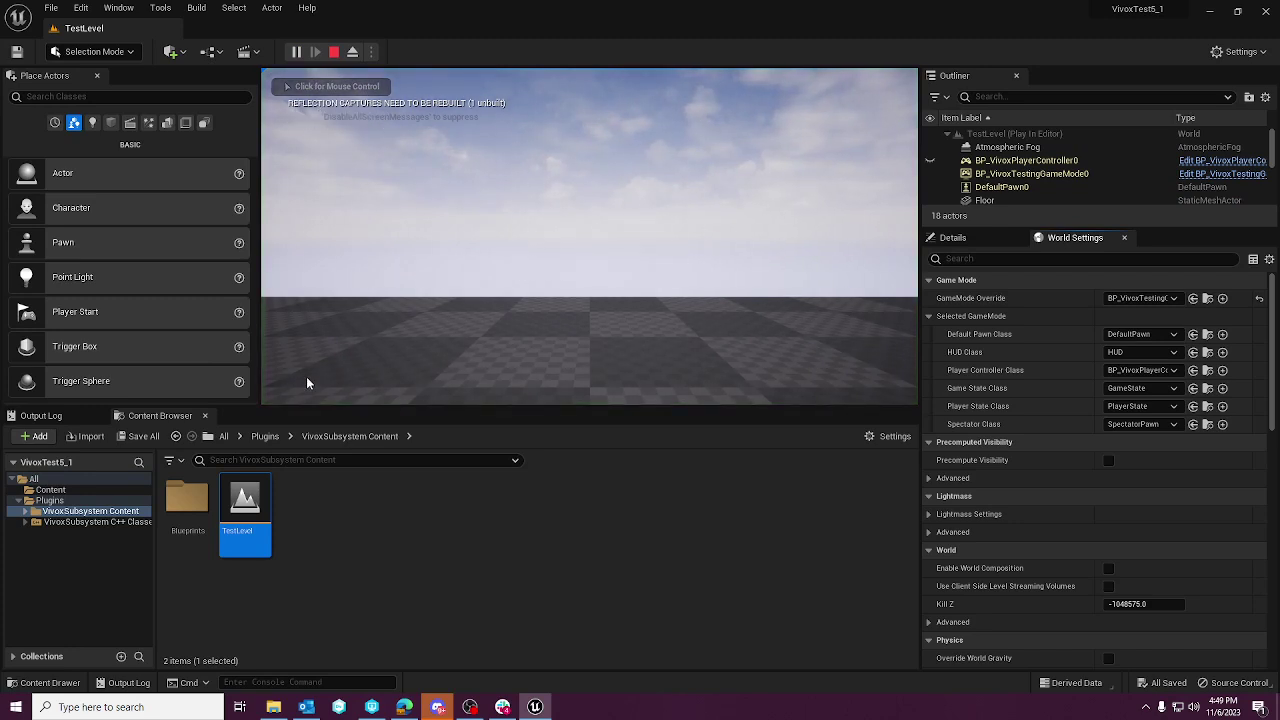
{"action": "left_click", "coordinate": [125, 682]}
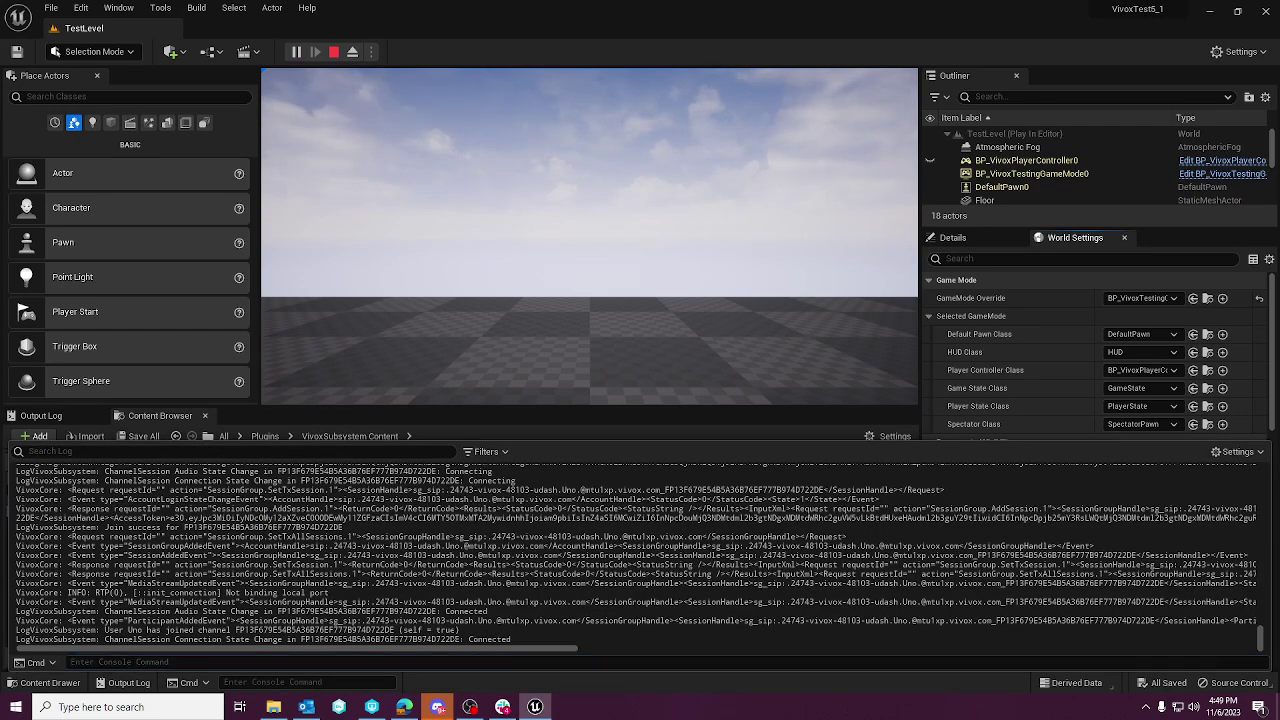
{"action": "left_click_drag", "start_coordinate": [460, 631], "coordinate": [16, 631]}
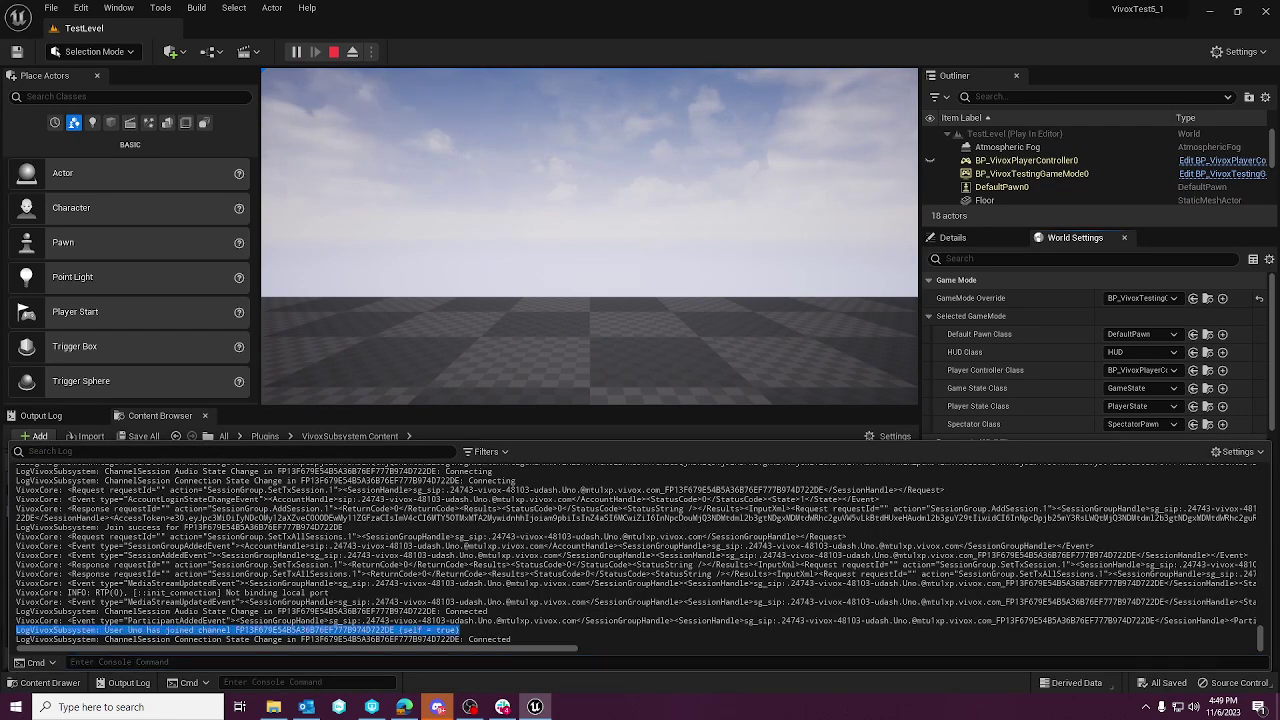
{"action": "left_click_drag", "start_coordinate": [200, 631], "coordinate": [16, 631]}
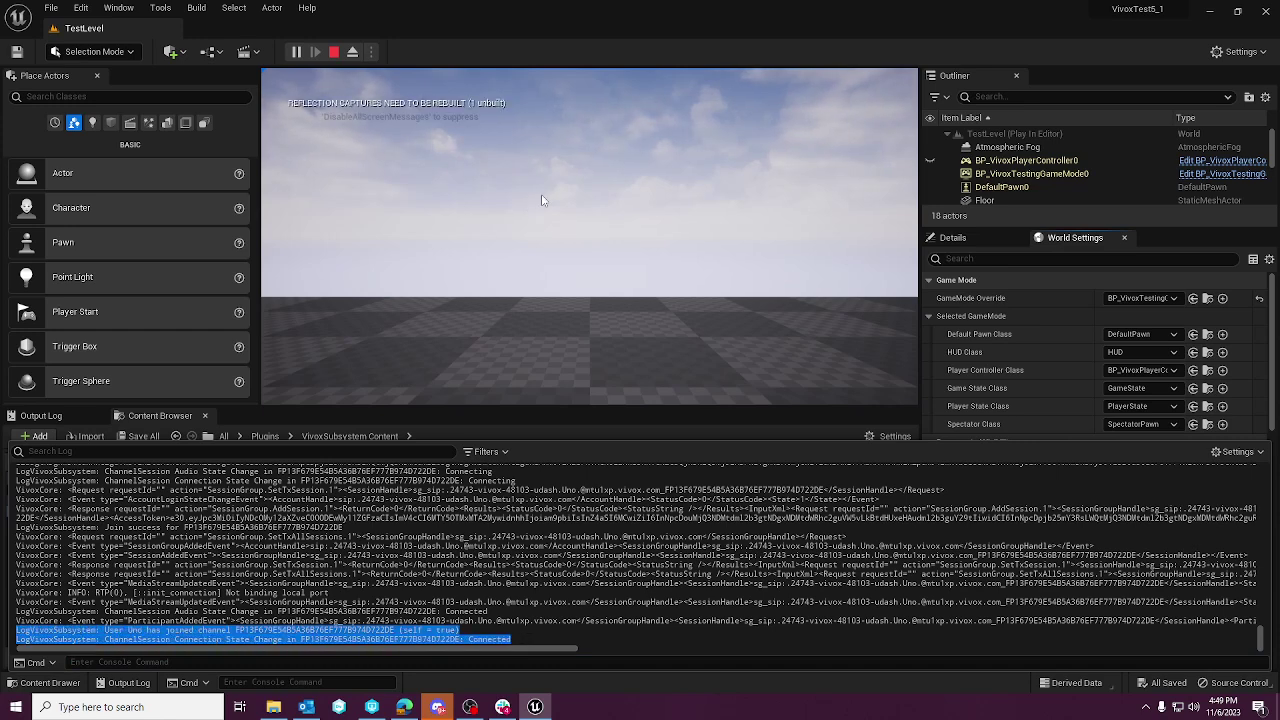
{"action": "left_click", "coordinate": [334, 52]}
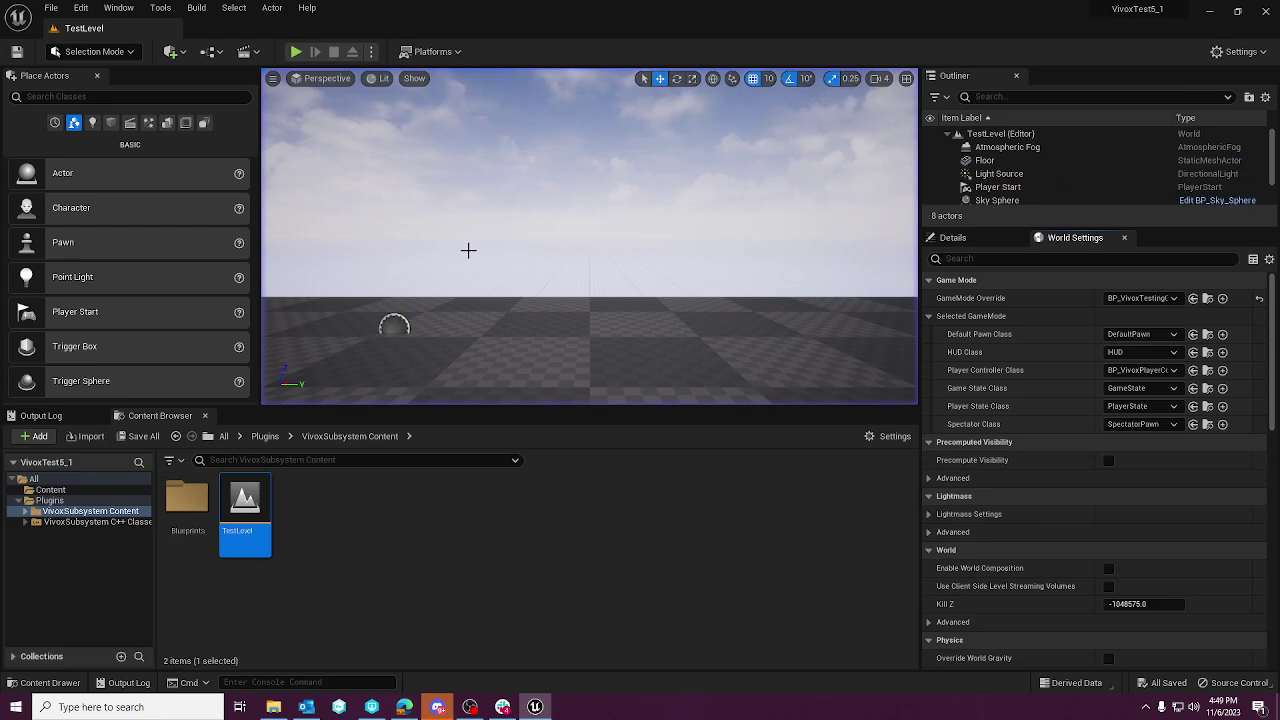
- Browse the VivoxSubsystem plugin's C++ Classes and expand its content to locate the Blueprints folder
{"action": "left_click", "coordinate": [125, 523]}
{"action": "left_click", "coordinate": [25, 511]}
{"action": "left_click", "coordinate": [55, 523]}
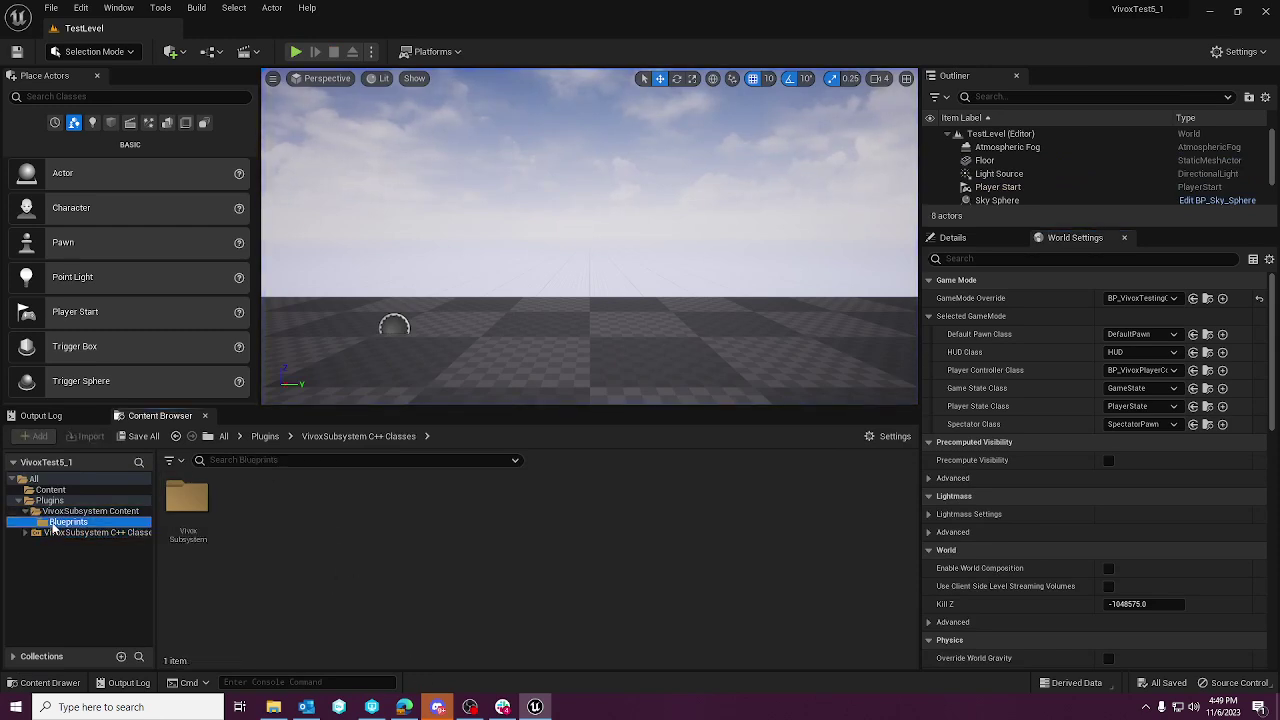
{"action": "left_click", "coordinate": [64, 533]}
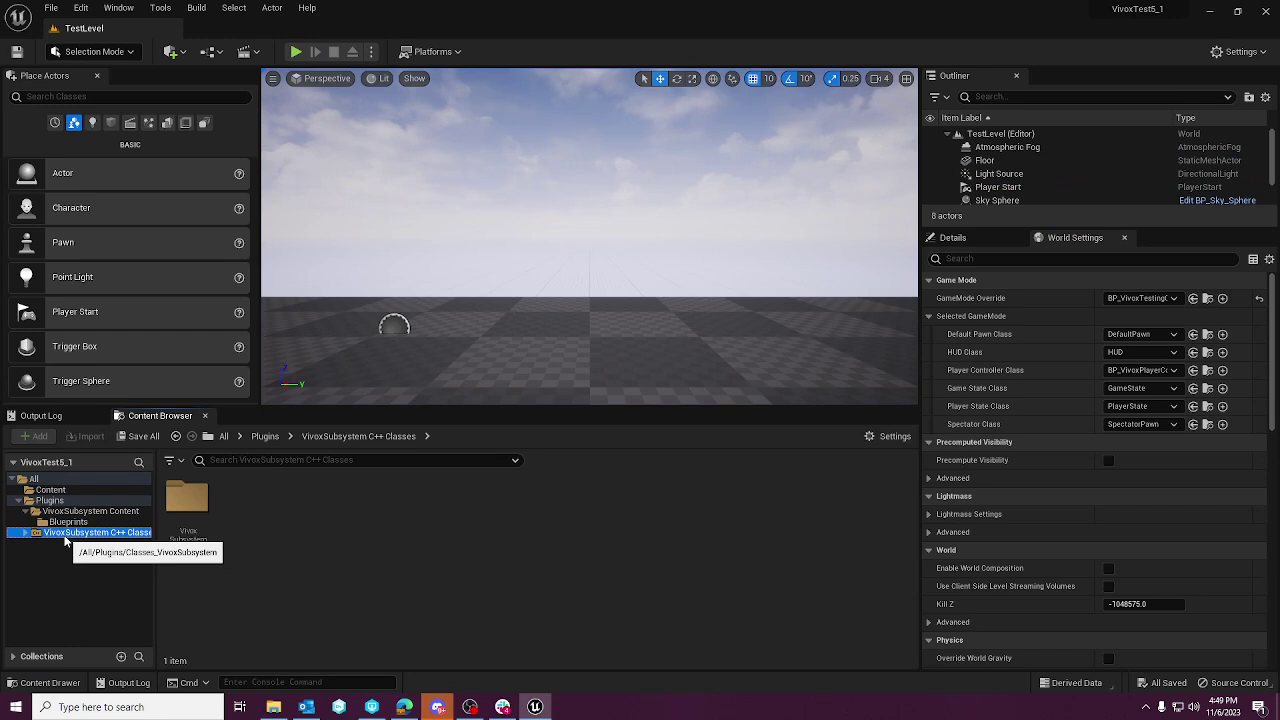